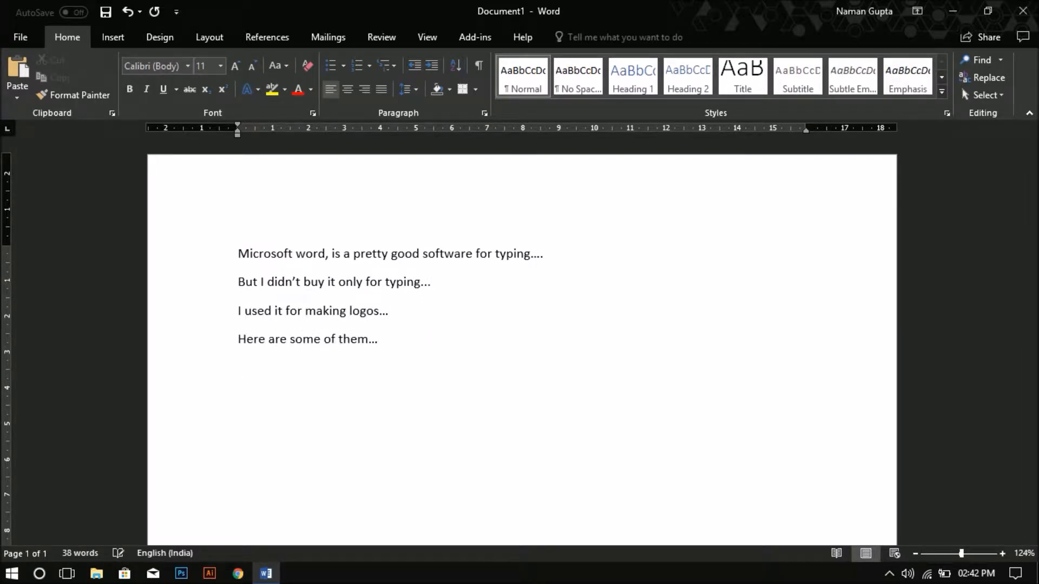
Look over the sample ACTUALLY TECH logos placed below the intro text
{"action": "scroll", "coordinate": [417, 331], "scroll_direction": "down", "scroll_amount": 10}
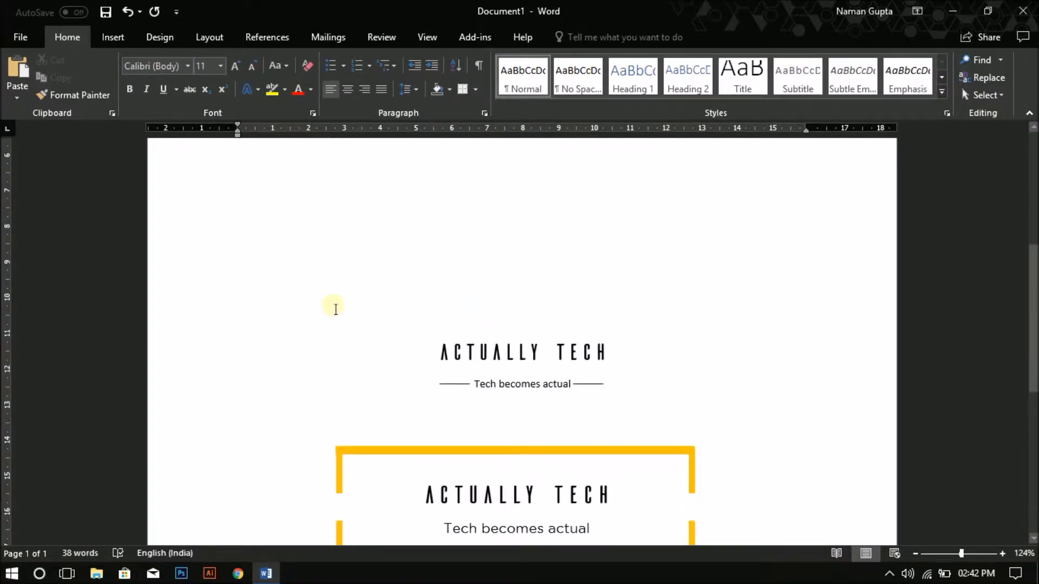
{"action": "scroll", "coordinate": [333, 306], "scroll_direction": "down", "scroll_amount": 4}
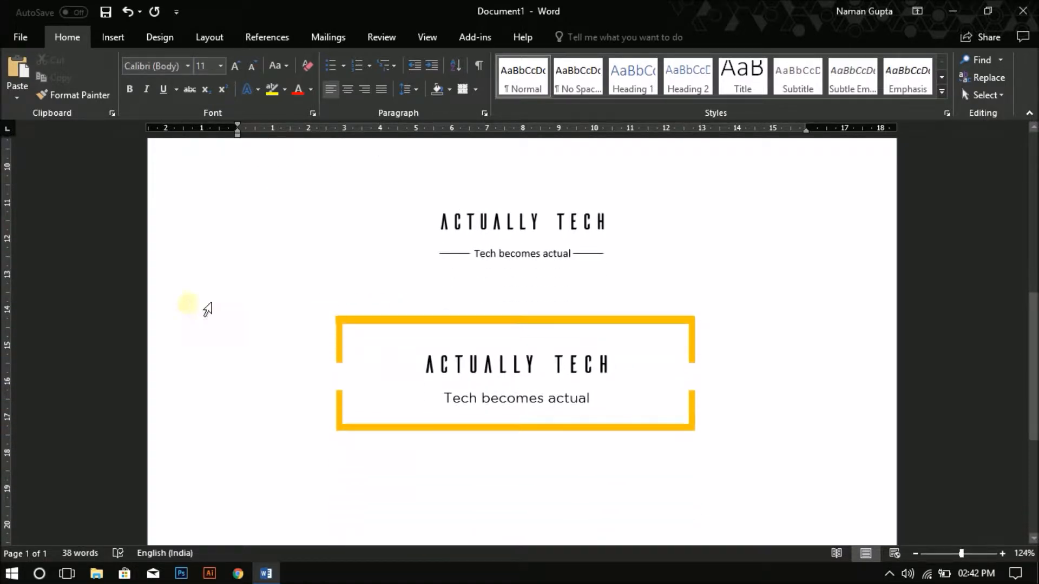
{"action": "scroll", "coordinate": [763, 317], "scroll_direction": "down", "scroll_amount": 3}
{"action": "scroll", "coordinate": [761, 316], "scroll_direction": "up", "scroll_amount": 3}
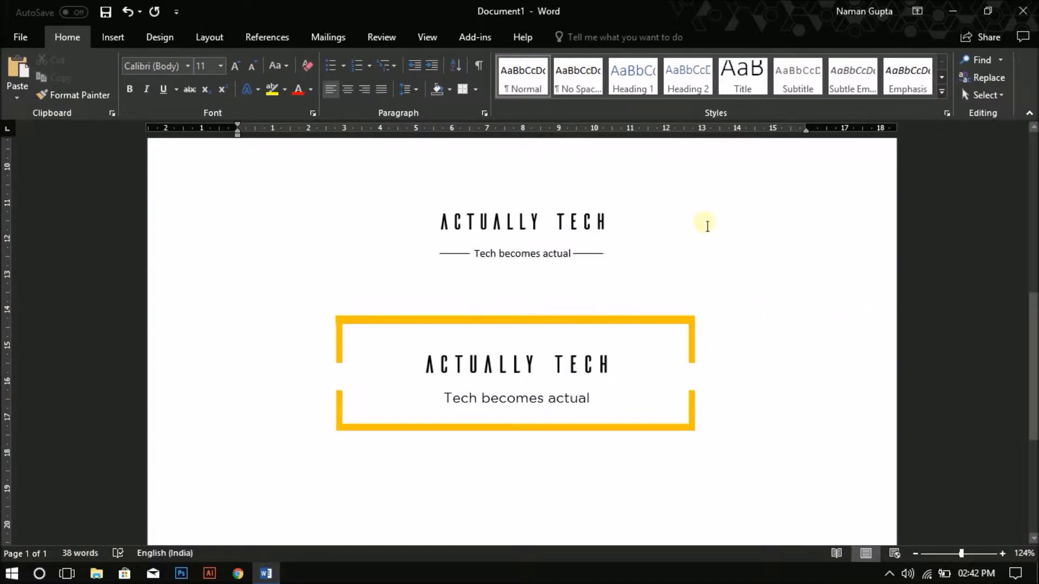
{"action": "scroll", "coordinate": [259, 421], "scroll_direction": "up", "scroll_amount": 12}
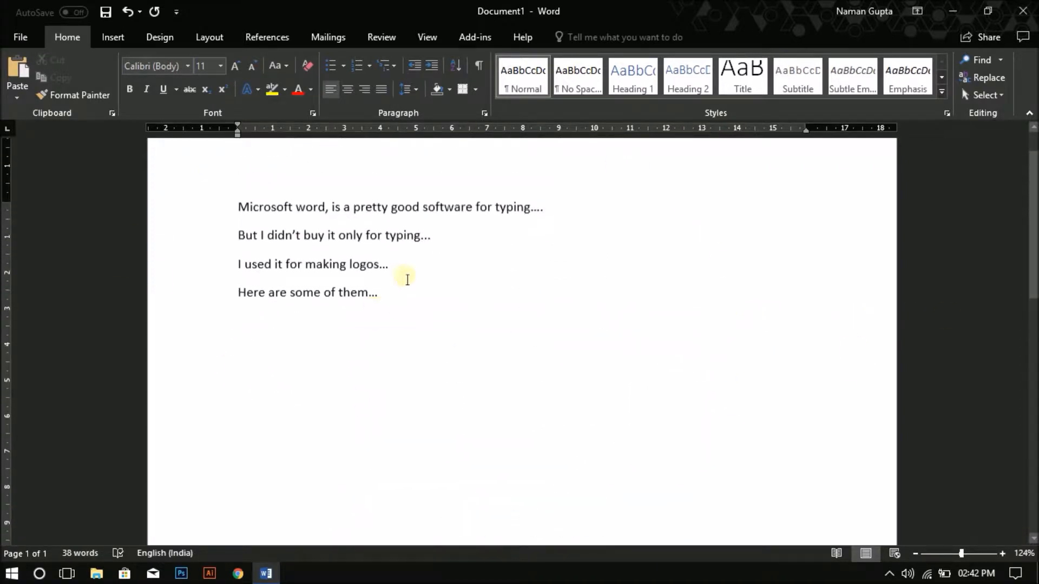
Add the line "You wanna know how to make something like them for yourself? Jump in then!" below the intro text, after an empty line
{"action": "key", "text": "Return"}
{"action": "key", "text": "Return"}
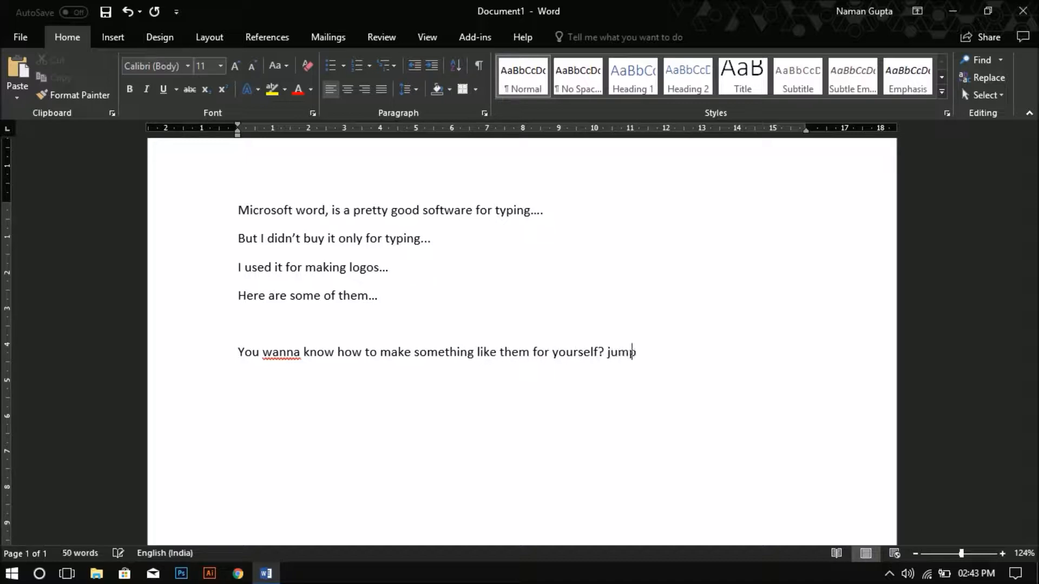
Launch a new Word window from the installed apps, maximize it, and create a blank document
{"action": "key", "text": "super"}
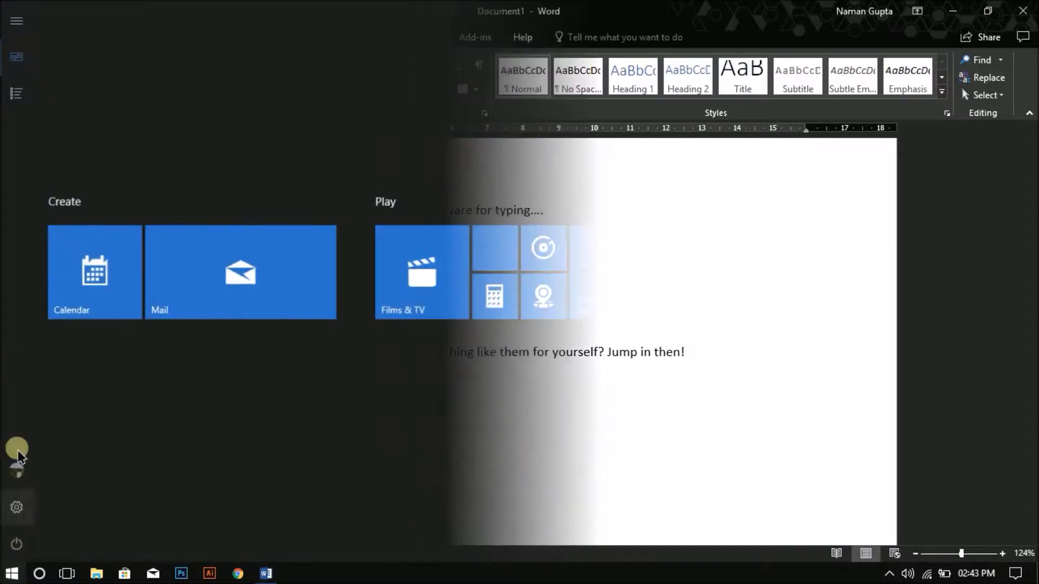
{"action": "left_click", "coordinate": [12, 96]}
{"action": "scroll", "coordinate": [378, 190], "scroll_direction": "down", "scroll_amount": 15}
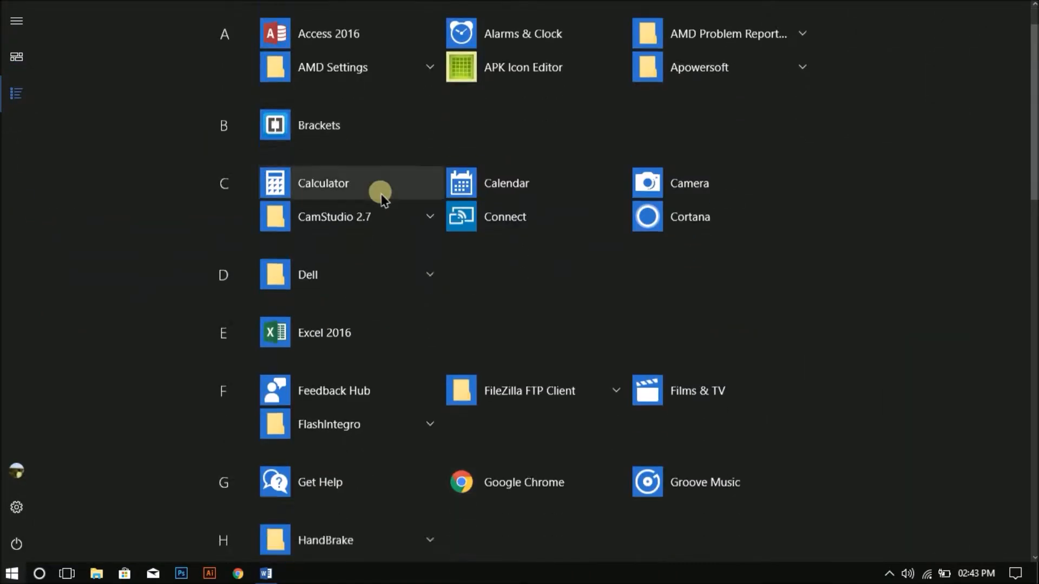
{"action": "scroll", "coordinate": [346, 316], "scroll_direction": "down", "scroll_amount": 5}
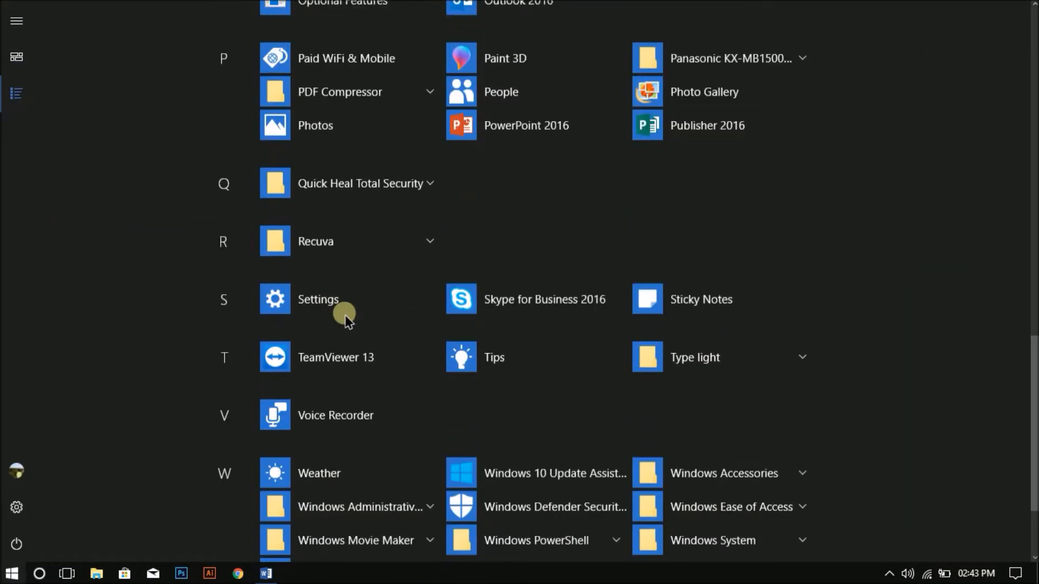
{"action": "left_click", "coordinate": [325, 459]}
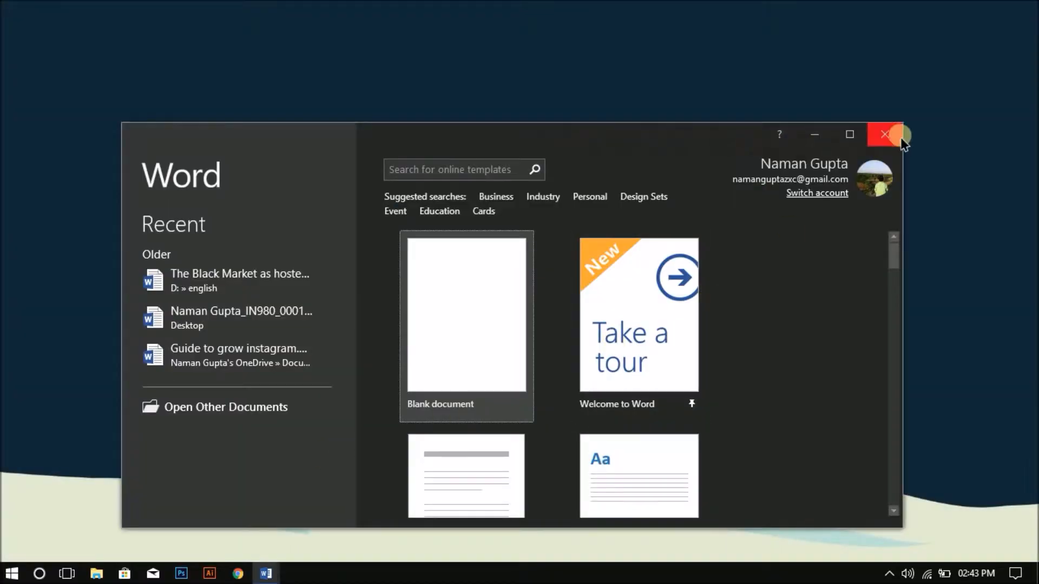
{"action": "left_click", "coordinate": [859, 132]}
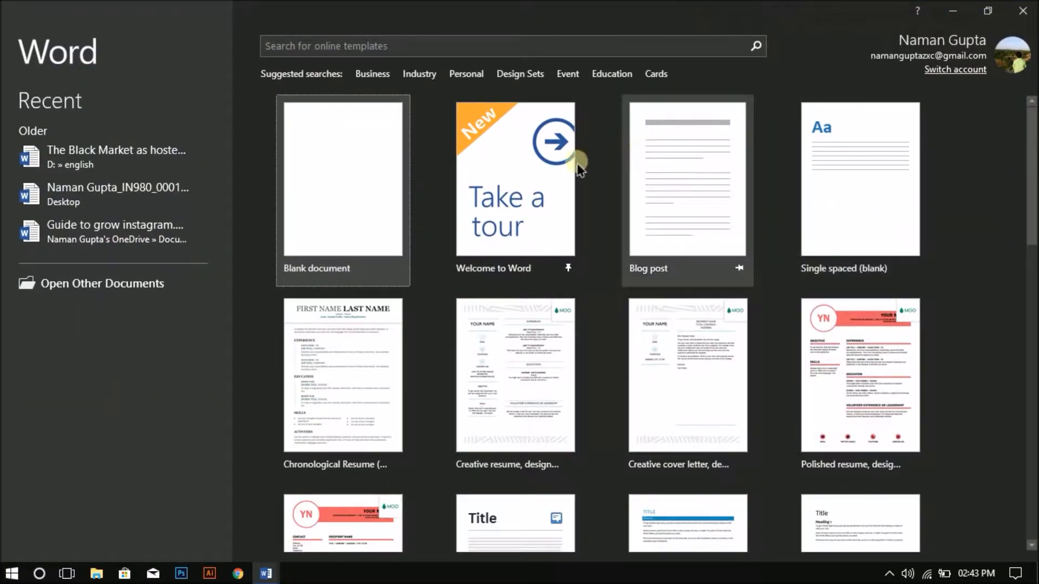
{"action": "left_click", "coordinate": [312, 215]}
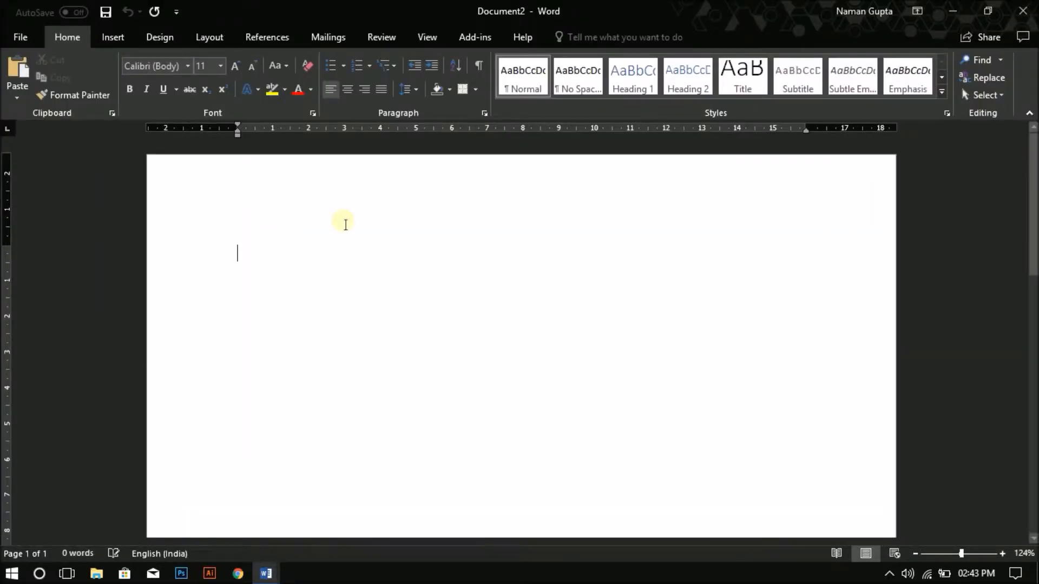
Set the blank page's zoom level to 100%
{"action": "scroll", "coordinate": [346, 245], "scroll_direction": "down", "scroll_amount": 13}
{"action": "scroll", "coordinate": [346, 263], "scroll_direction": "up", "scroll_amount": 11}
{"action": "scroll", "coordinate": [335, 248], "scroll_direction": "up", "scroll_amount": 1}
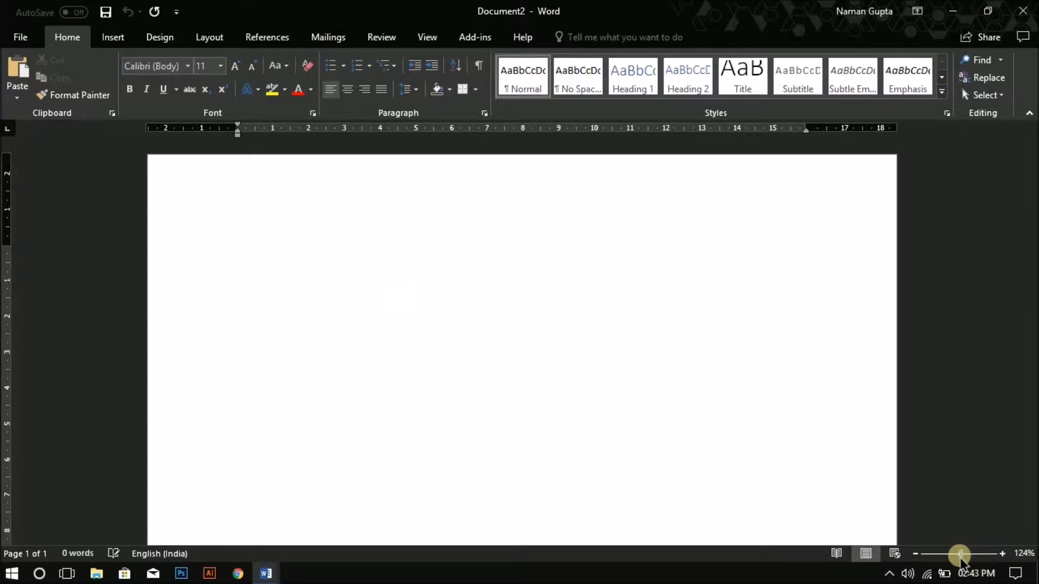
{"action": "left_click_drag", "start_coordinate": [960, 557], "coordinate": [958, 556]}
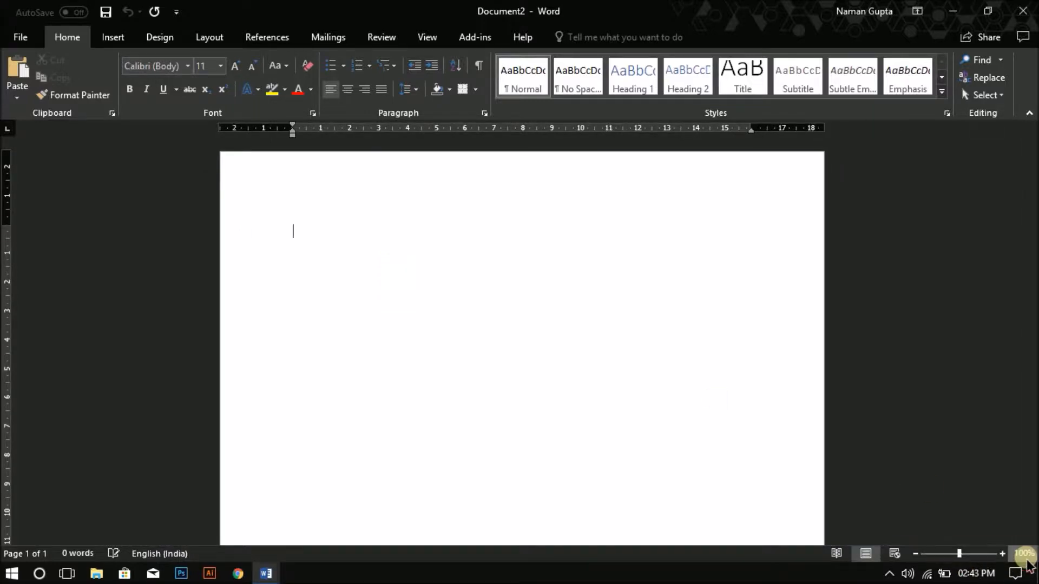
{"action": "left_click", "coordinate": [1025, 557]}
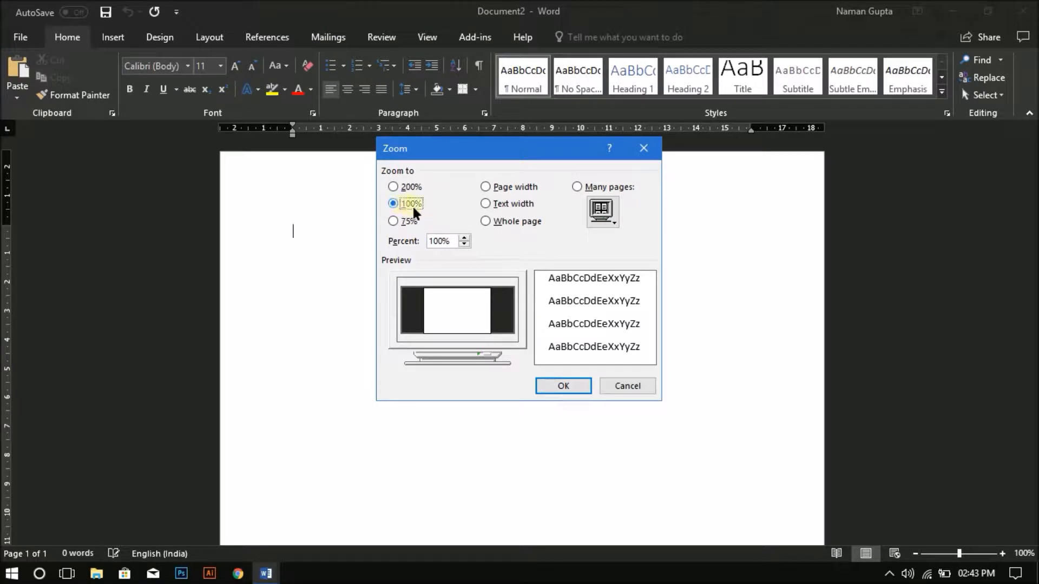
{"action": "left_click", "coordinate": [547, 385]}
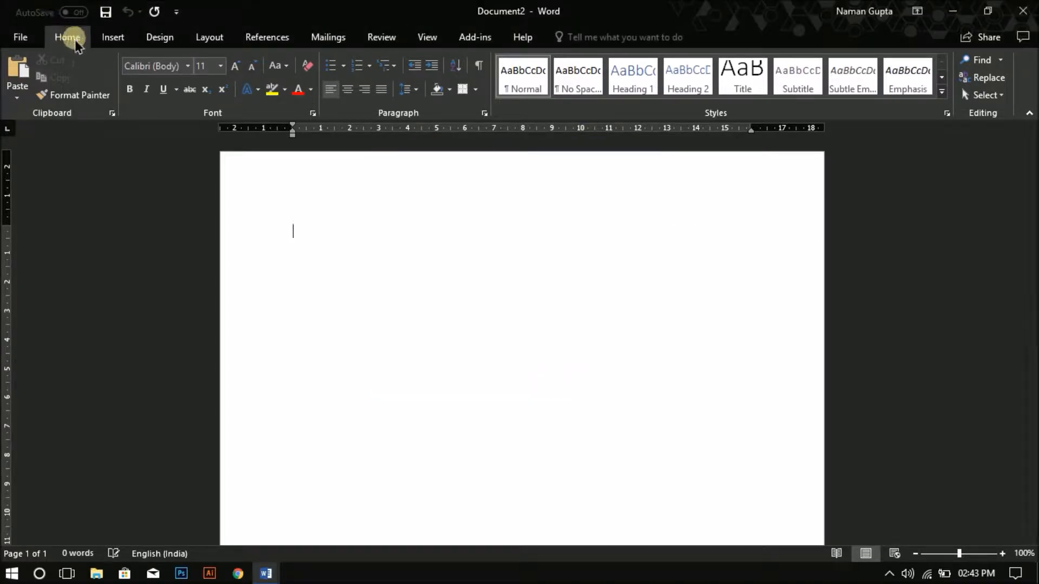
Insert a built-in text box, resize it to about 9.63 by 1.98 cm, and centre it near the top of the page
{"action": "left_click", "coordinate": [109, 41]}
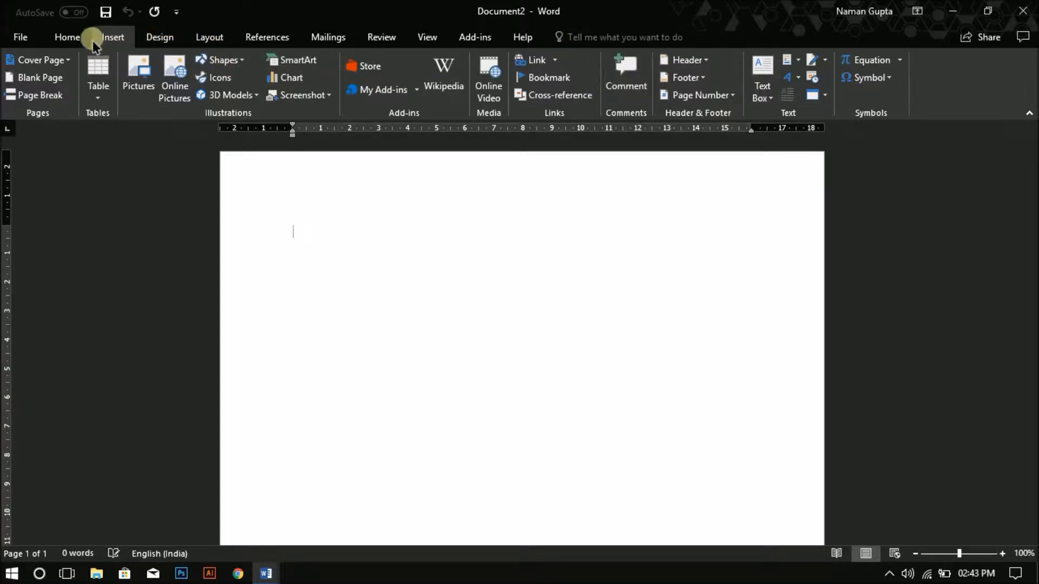
{"action": "left_click", "coordinate": [750, 69]}
{"action": "left_click", "coordinate": [766, 153]}
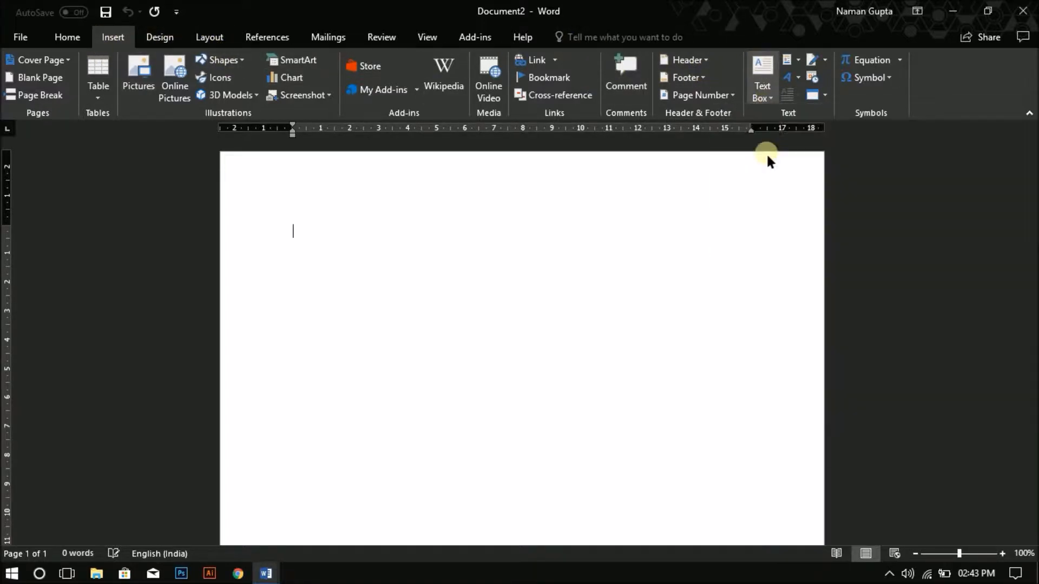
{"action": "left_click_drag", "start_coordinate": [620, 338], "coordinate": [716, 298]}
{"action": "left_click_drag", "start_coordinate": [598, 238], "coordinate": [555, 239]}
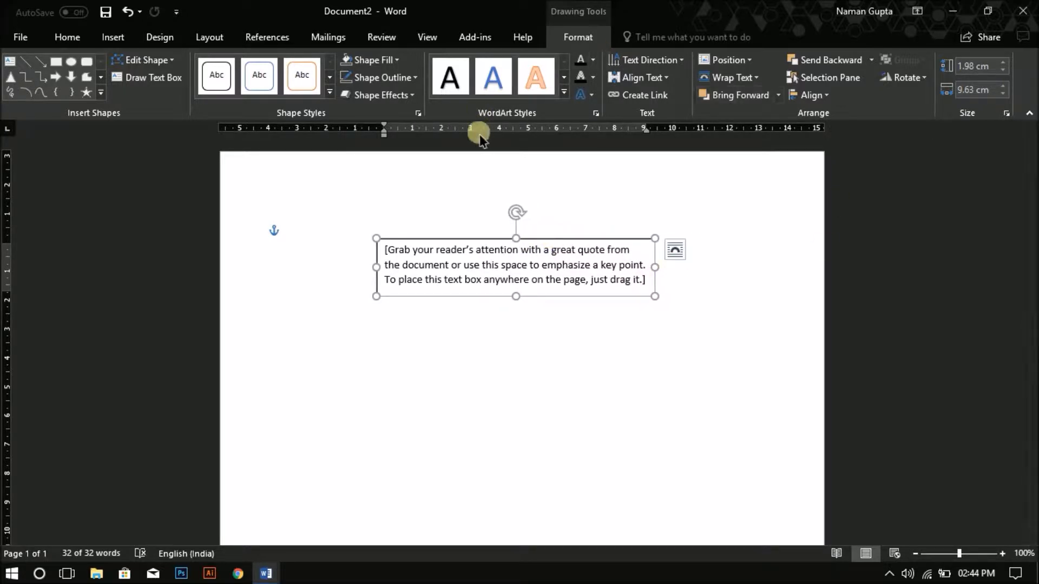
Show the page gridlines and briefly toggle the navigation pane on and off
{"action": "left_click", "coordinate": [424, 39]}
{"action": "left_click", "coordinate": [288, 79]}
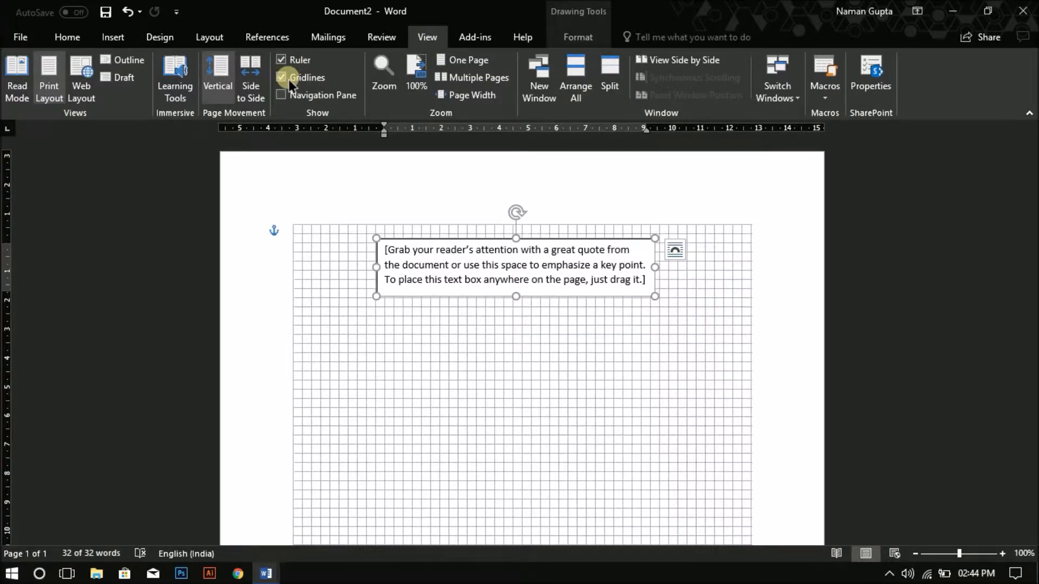
{"action": "left_click", "coordinate": [287, 95]}
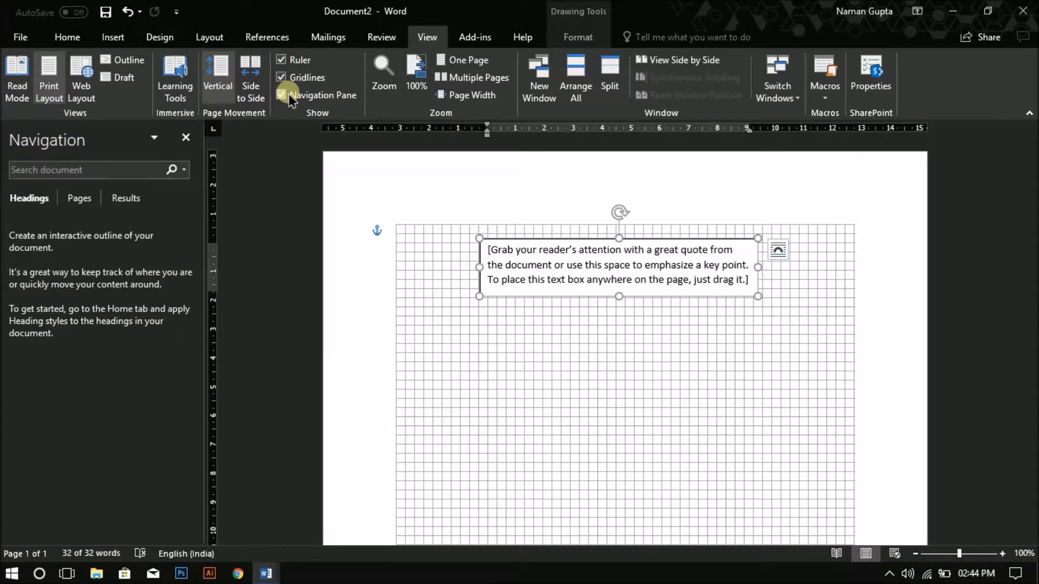
{"action": "left_click", "coordinate": [288, 94]}
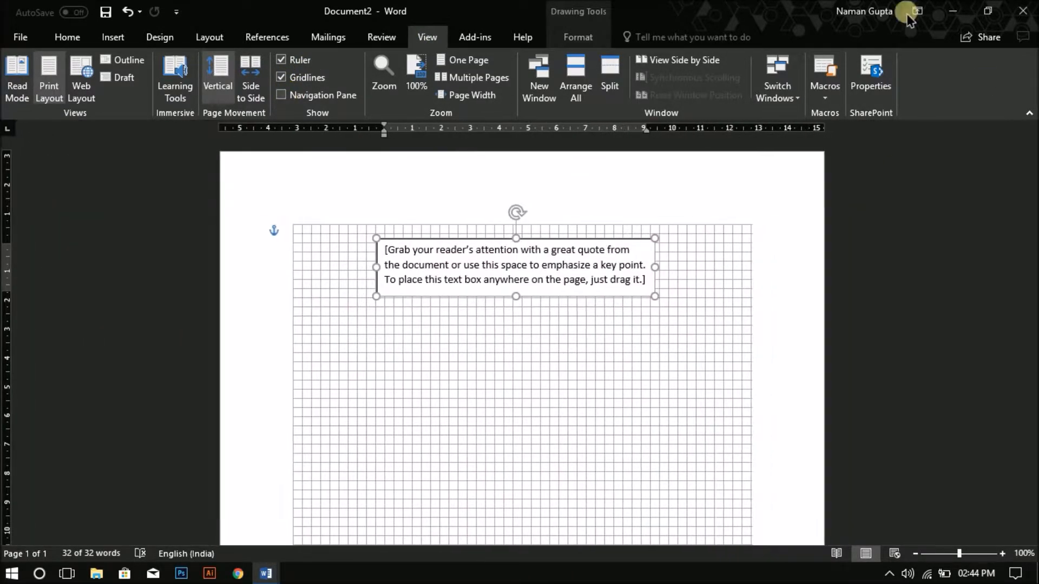
Remove the fill and the outline from the text box
{"action": "left_click", "coordinate": [60, 41]}
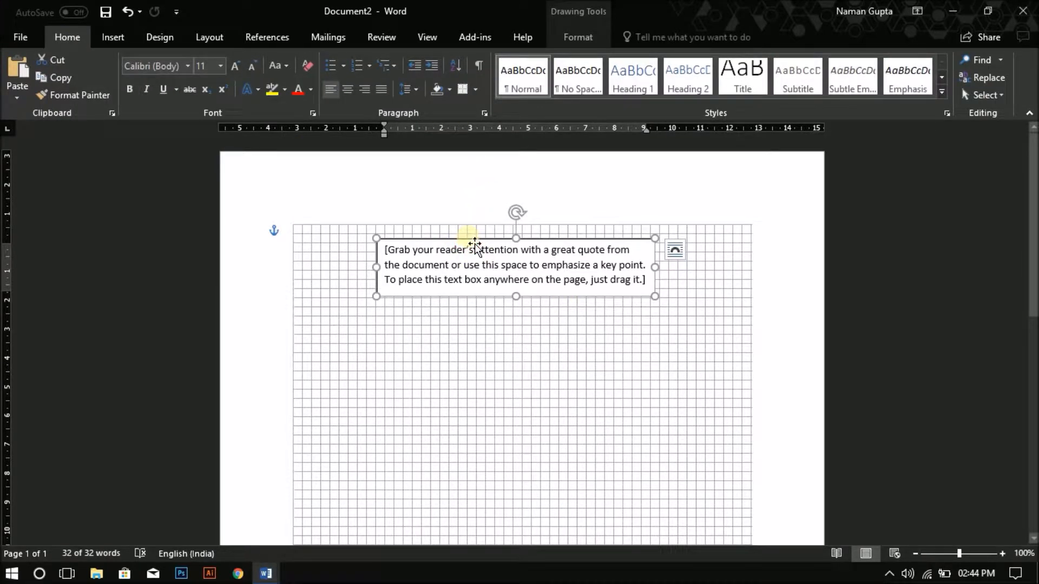
{"action": "left_click", "coordinate": [563, 40]}
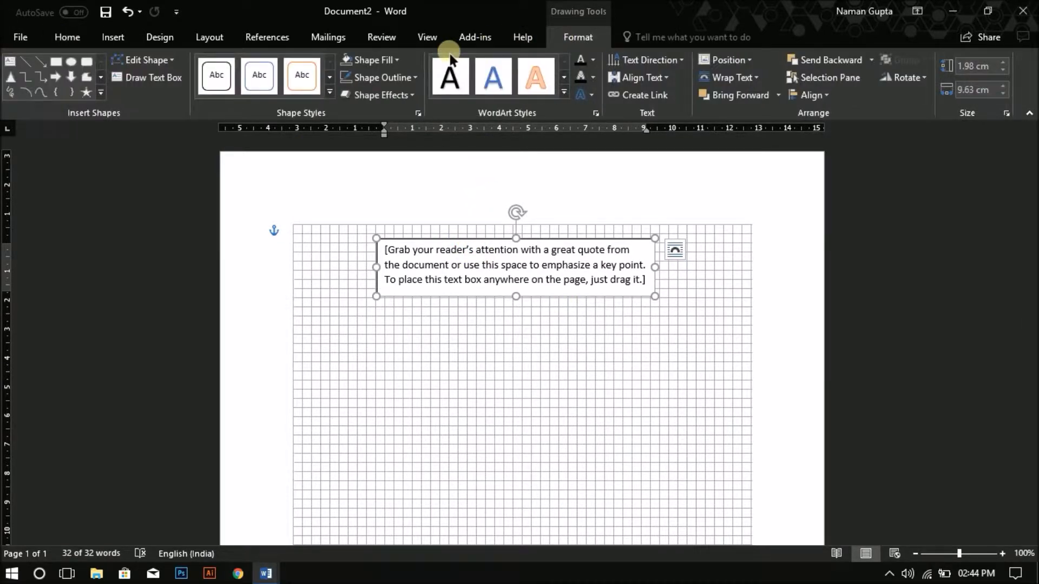
{"action": "left_click", "coordinate": [374, 61]}
{"action": "left_click", "coordinate": [352, 194]}
{"action": "left_click", "coordinate": [382, 78]}
{"action": "left_click", "coordinate": [372, 212]}
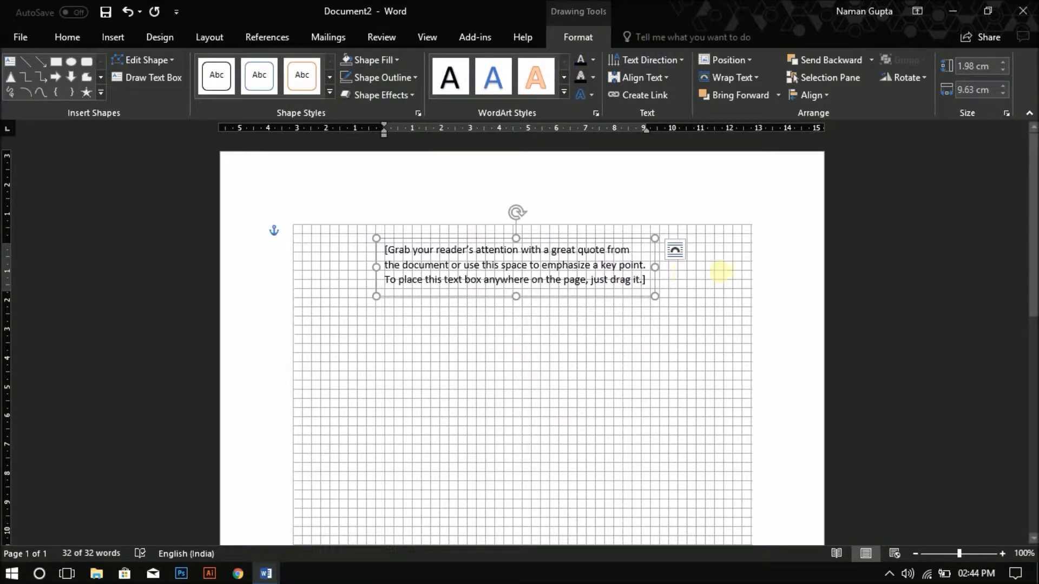
Hide the gridlines on the page
{"action": "left_click", "coordinate": [427, 35]}
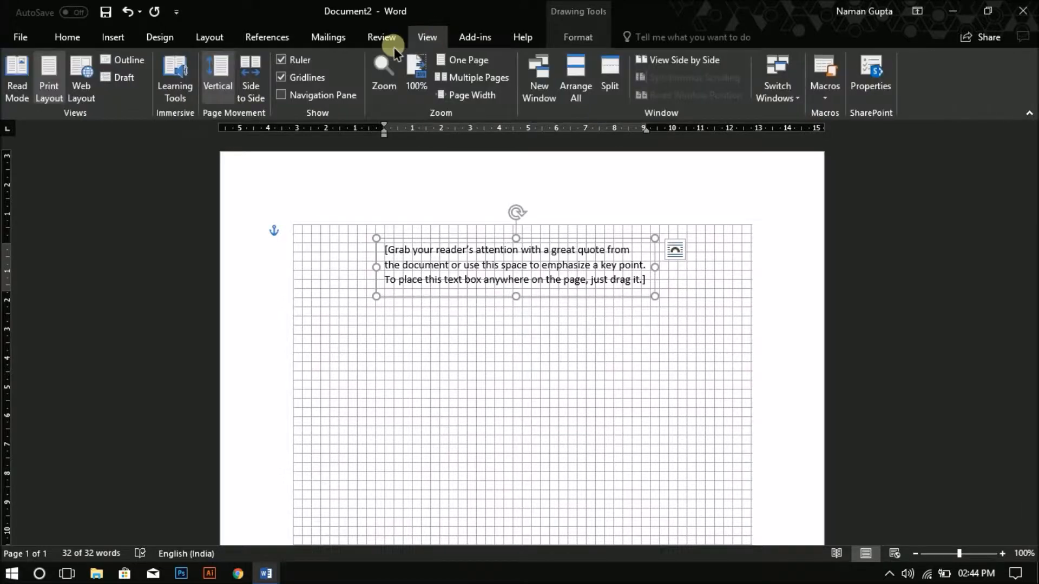
{"action": "left_click", "coordinate": [314, 79]}
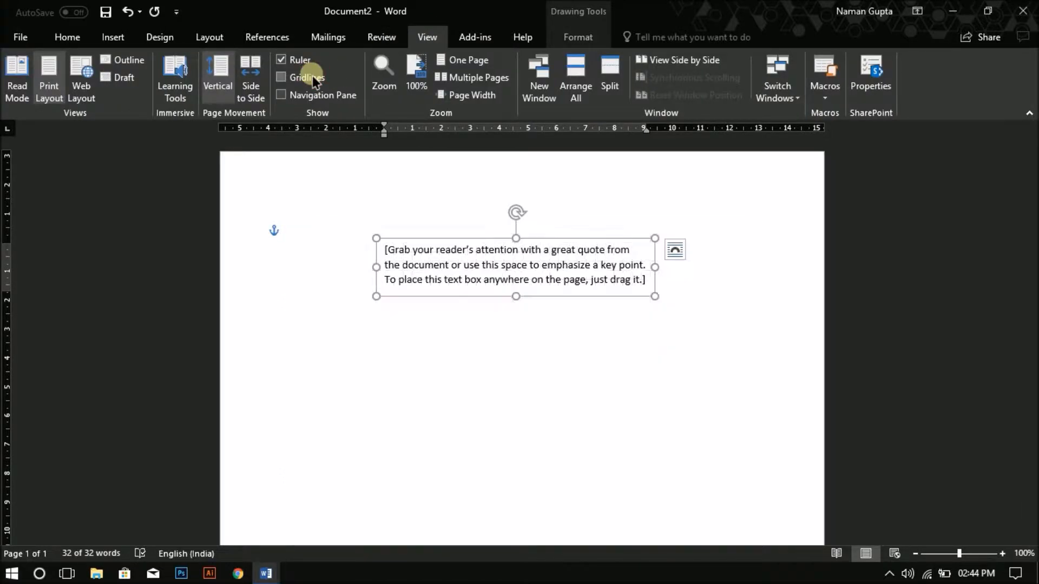
Replace the placeholder text in the text box with "ACTUALLY TECH"
{"action": "left_click", "coordinate": [81, 40]}
{"action": "left_click_drag", "start_coordinate": [448, 238], "coordinate": [453, 239]}
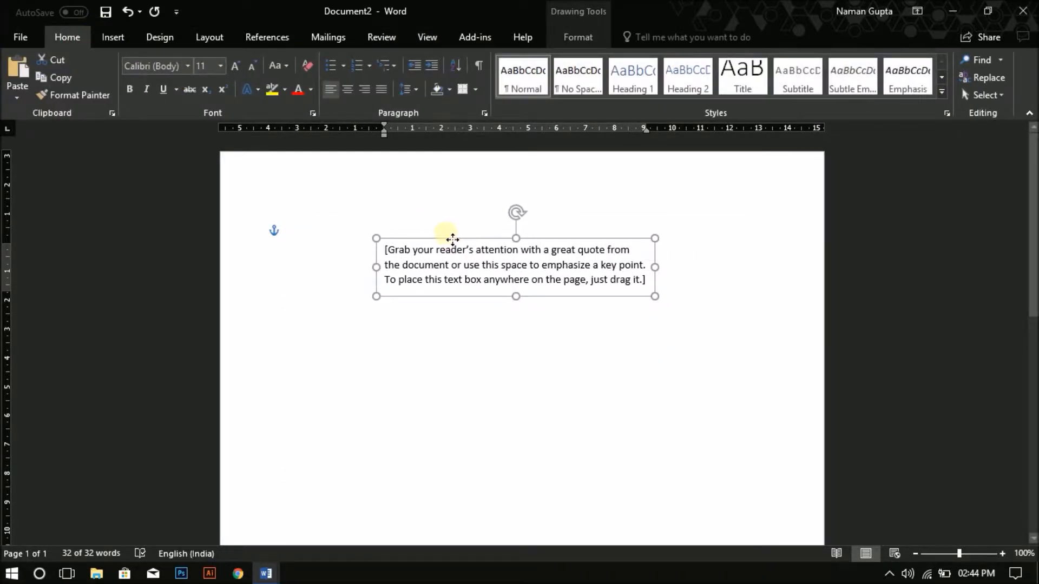
{"action": "triple_click", "coordinate": [403, 253]}
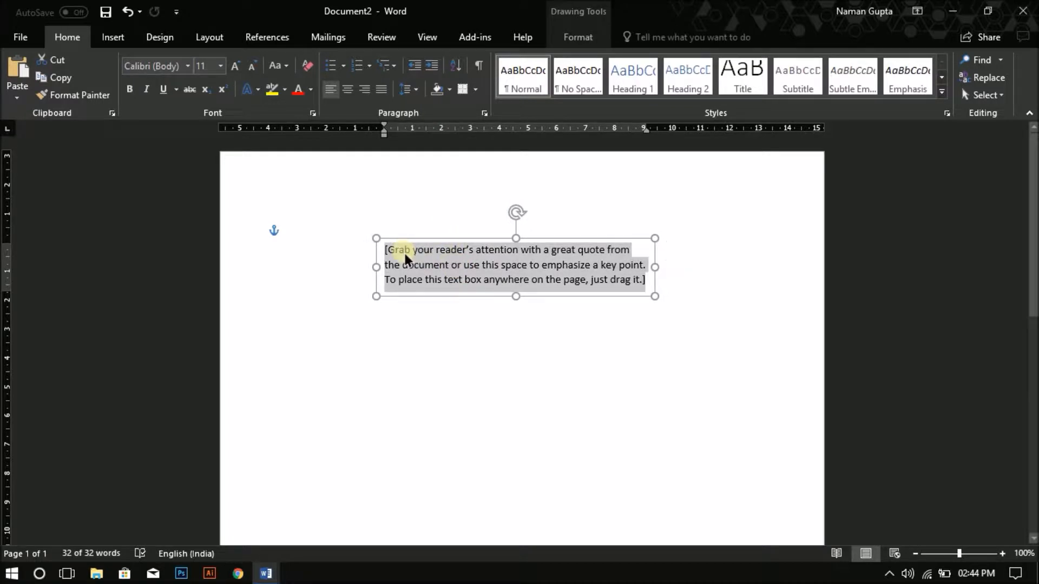
{"action": "type", "text": "ACTUALLY TECH"}
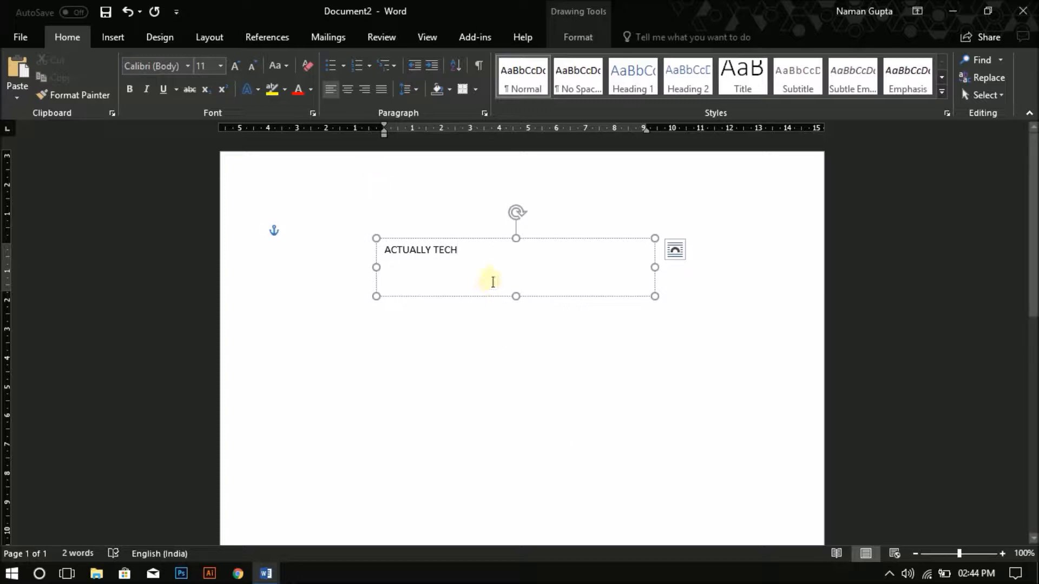
Centre the ACTUALLY TECH text in its box and set its font to Ailerons
{"action": "left_click_drag", "start_coordinate": [463, 263], "coordinate": [371, 254]}
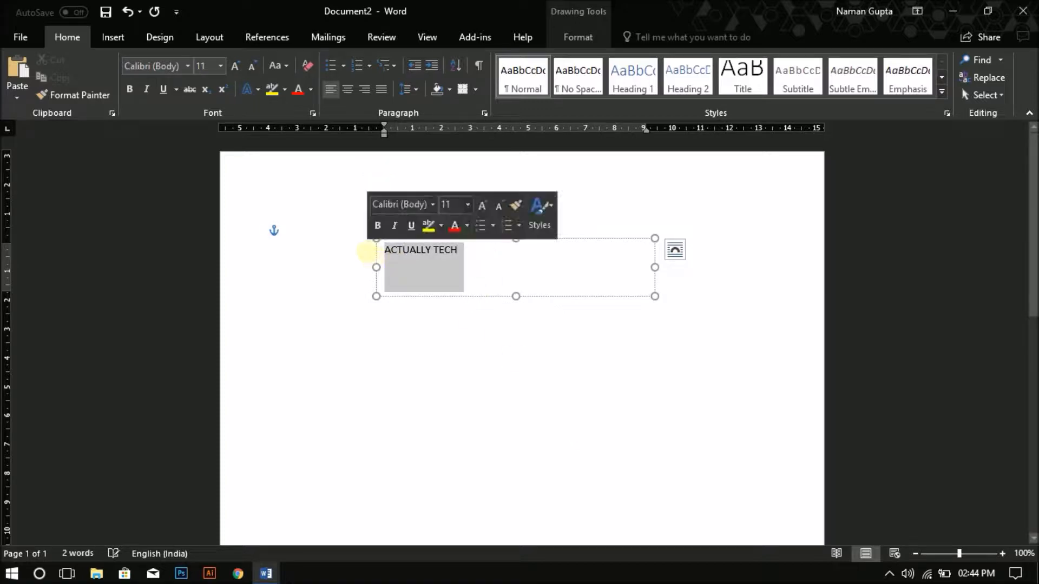
{"action": "left_click", "coordinate": [347, 89]}
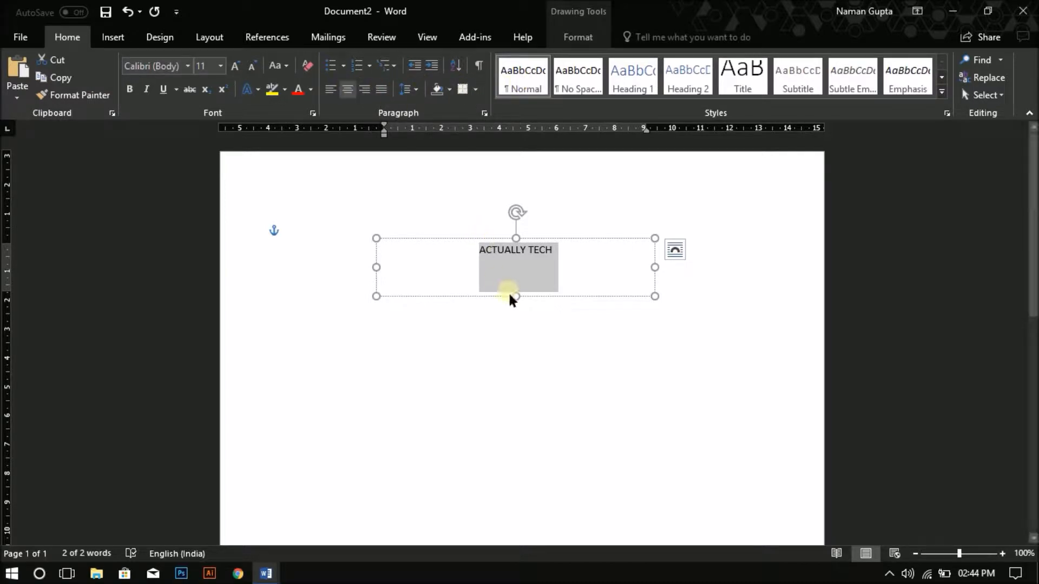
{"action": "left_click", "coordinate": [191, 70]}
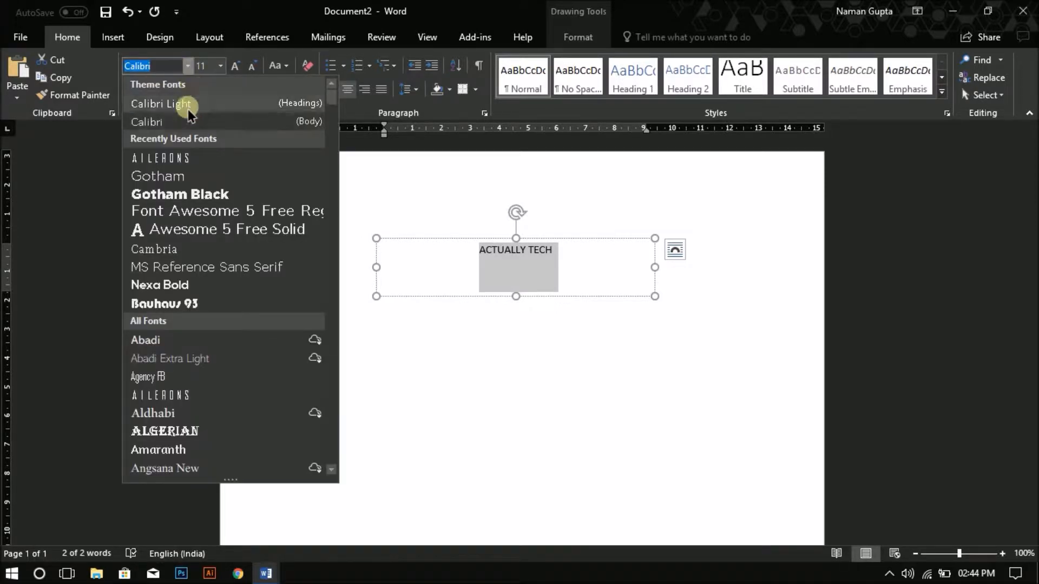
{"action": "left_click", "coordinate": [181, 158]}
Enlarge the ACTUALLY TECH text to font size 36
{"action": "left_click", "coordinate": [236, 66]}
{"action": "left_click", "coordinate": [235, 66]}
{"action": "left_click", "coordinate": [235, 66]}
{"action": "left_click", "coordinate": [235, 66]}
{"action": "left_click", "coordinate": [238, 70]}
{"action": "left_click", "coordinate": [238, 70]}
{"action": "left_click", "coordinate": [238, 70]}
{"action": "left_click", "coordinate": [238, 70]}
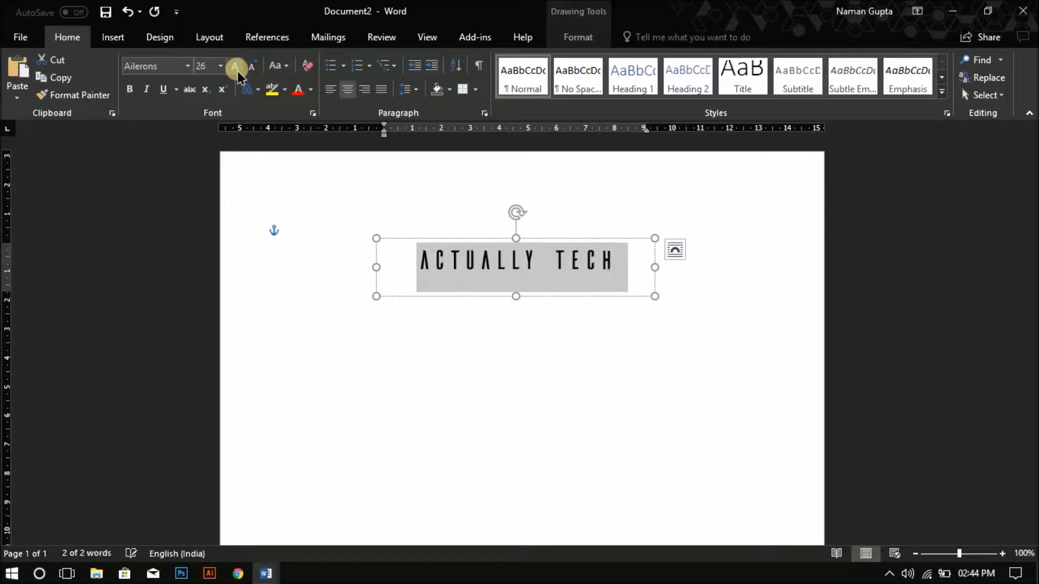
{"action": "left_click", "coordinate": [248, 69]}
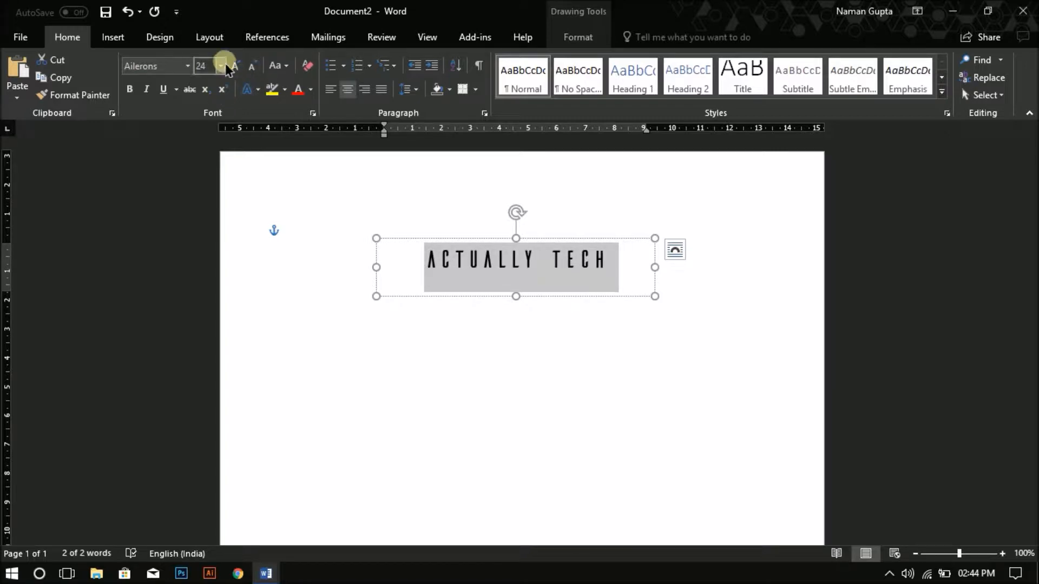
{"action": "left_click", "coordinate": [235, 67]}
{"action": "left_click", "coordinate": [235, 67]}
{"action": "left_click", "coordinate": [235, 69]}
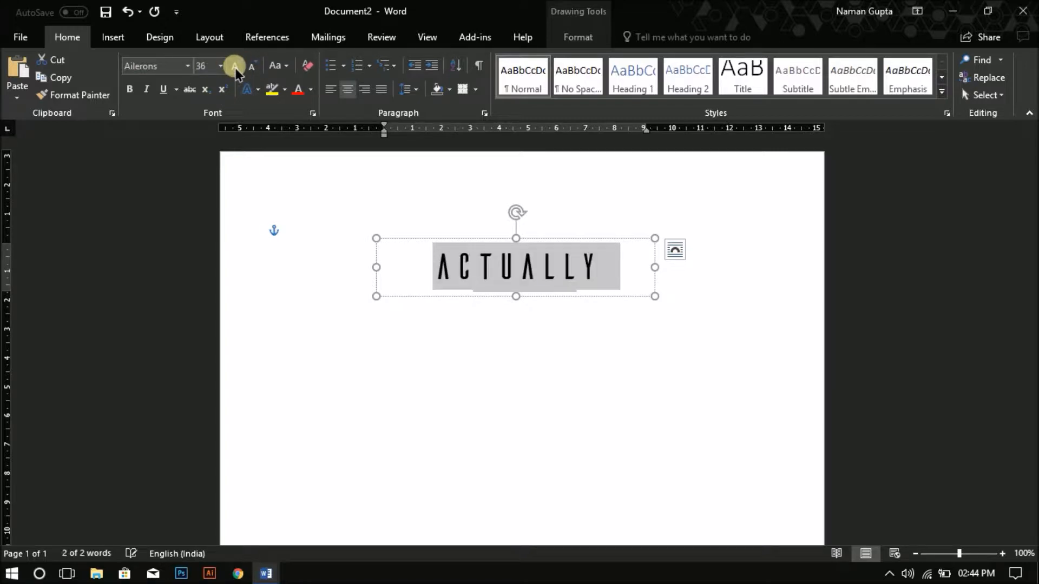
Reduce the ACTUALLY TECH text to font size 28
{"action": "left_click", "coordinate": [252, 67]}
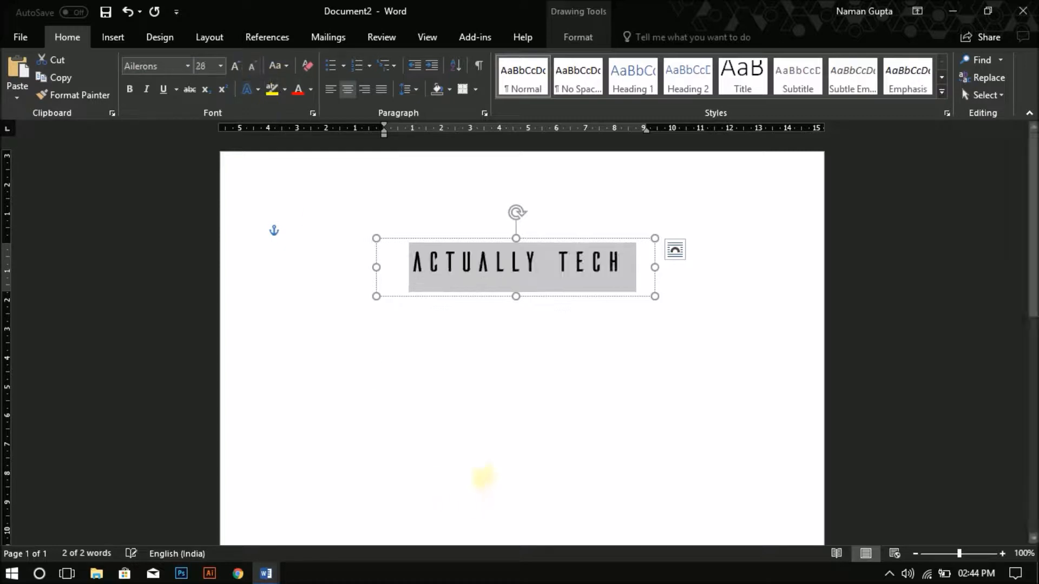
{"action": "left_click", "coordinate": [501, 406]}
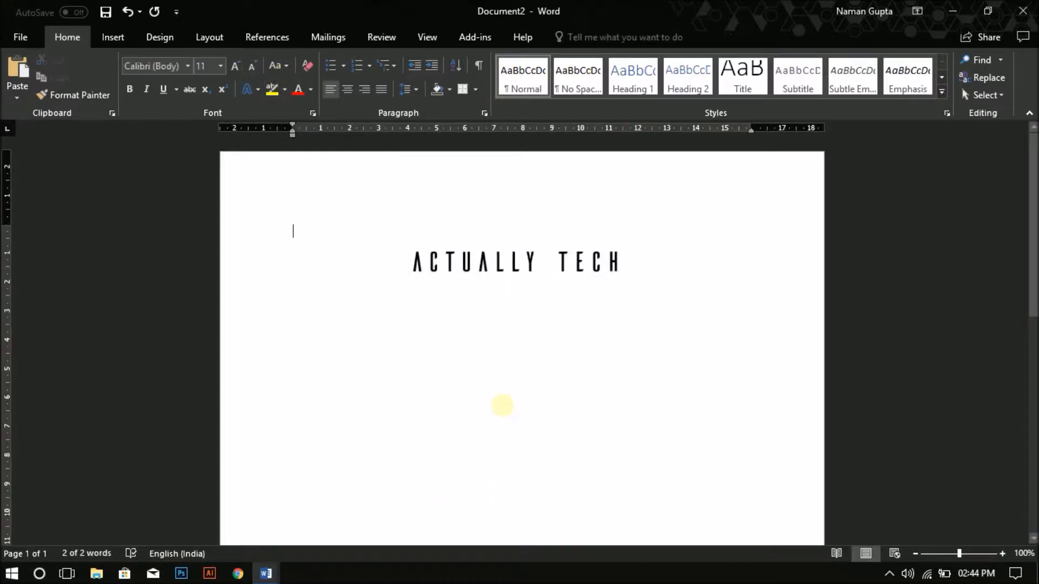
Switch to Chrome and search the web for "mordern fonts"
{"action": "left_click", "coordinate": [238, 573]}
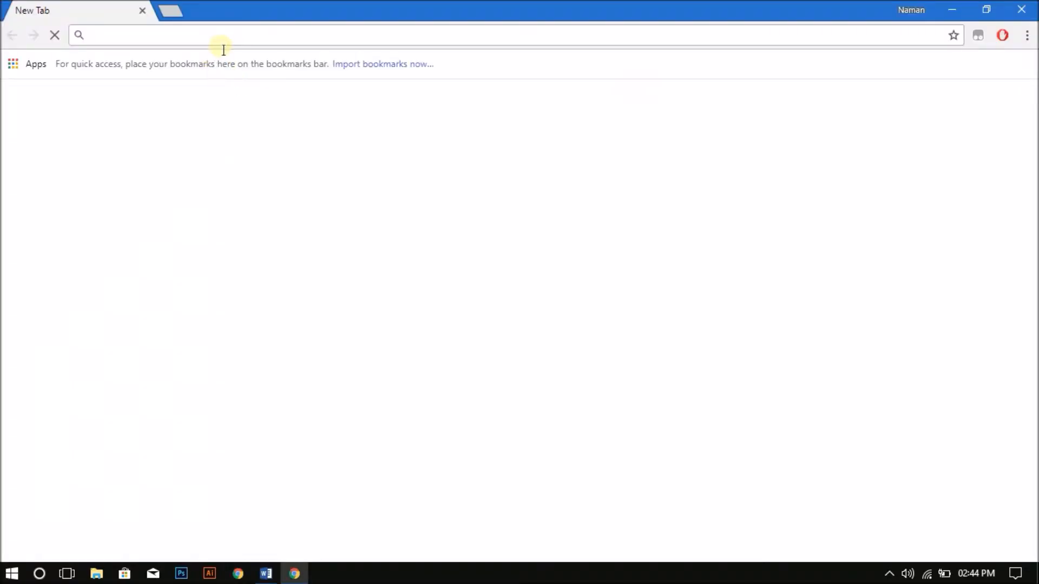
{"action": "type", "text": "mordern fonts"}
{"action": "key", "text": "Return"}
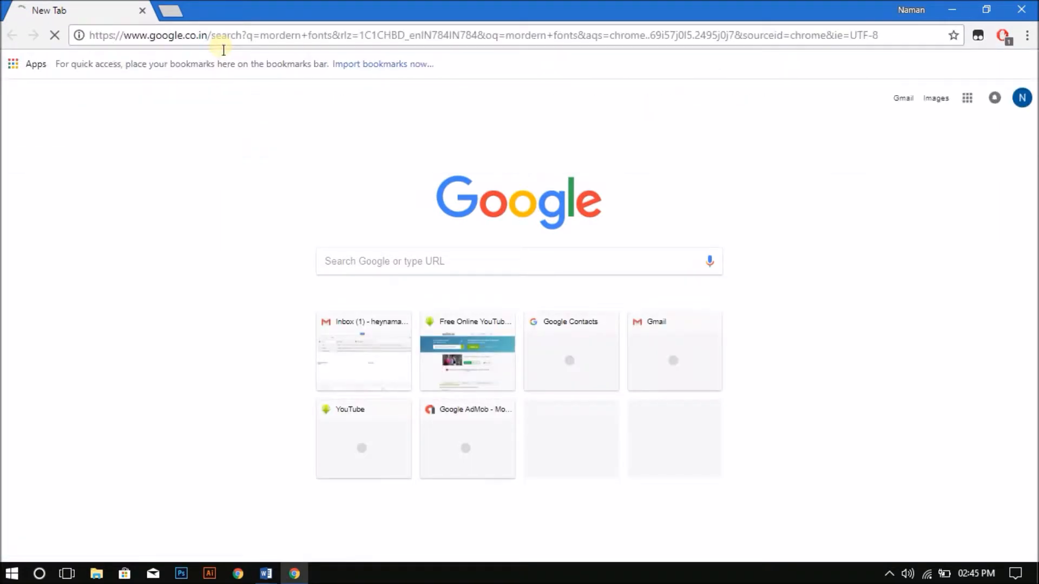
Open the 1001 Fonts result in a separate tab and browse Canva's list of 50 modern fonts
{"action": "scroll", "coordinate": [303, 170], "scroll_direction": "down", "scroll_amount": 5}
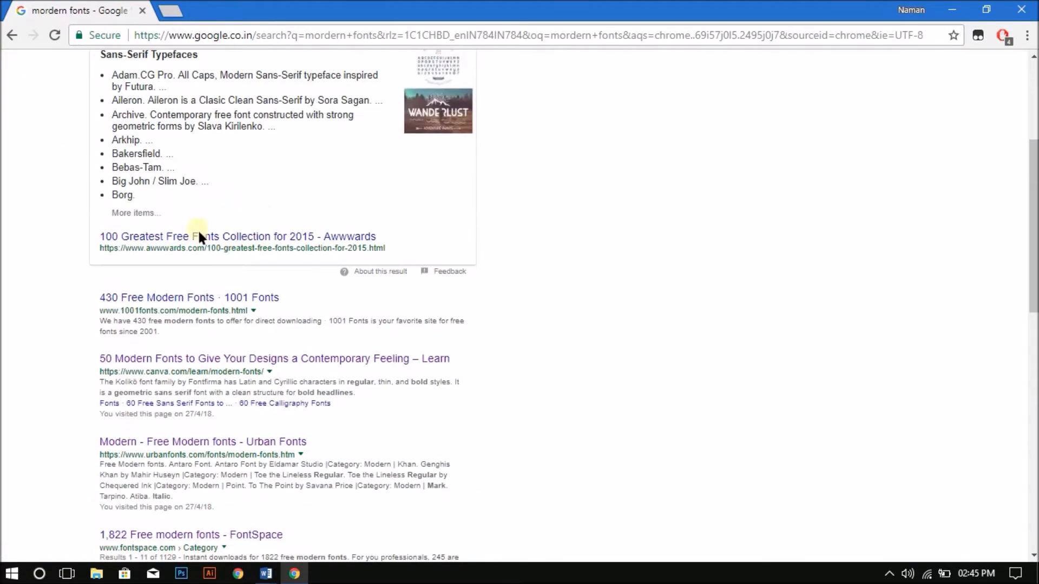
{"action": "left_click", "coordinate": [192, 303], "text": "ctrl"}
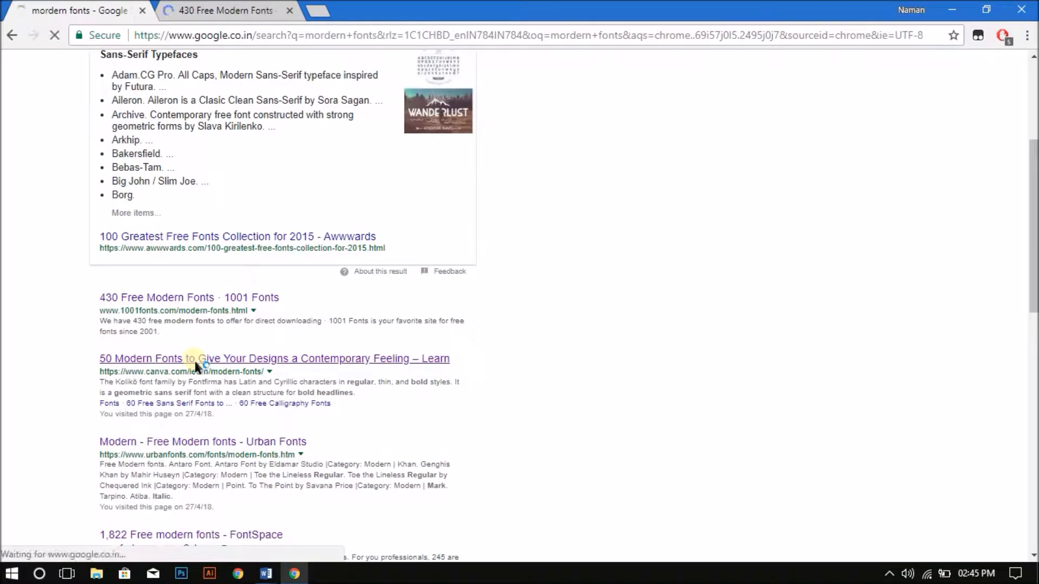
{"action": "left_click", "coordinate": [202, 362]}
{"action": "scroll", "coordinate": [394, 332], "scroll_direction": "down", "scroll_amount": 5}
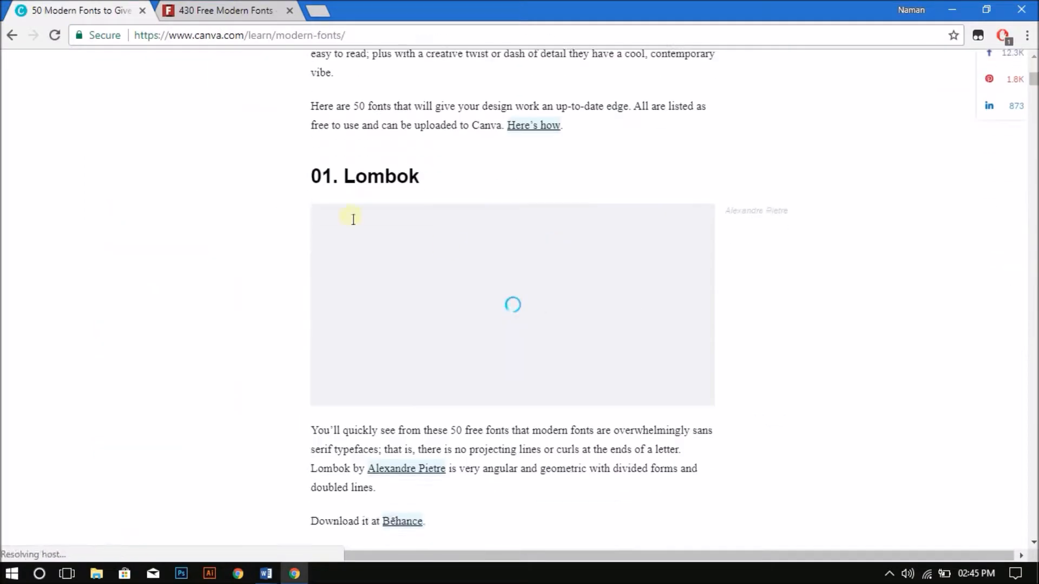
{"action": "scroll", "coordinate": [157, 211], "scroll_direction": "down", "scroll_amount": 10}
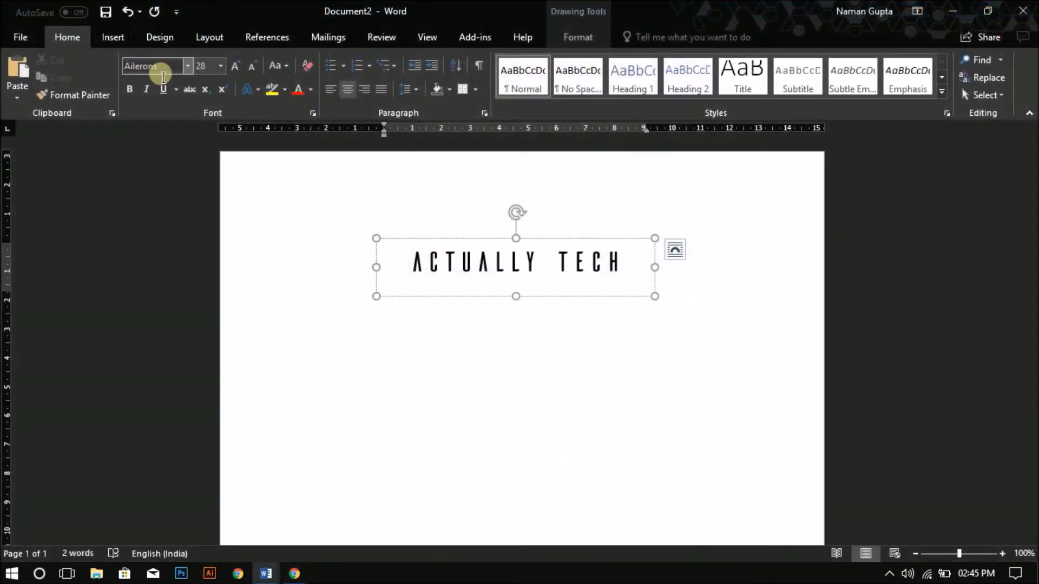
Back in the Word document, insert a second simple text box on the page
{"action": "left_click", "coordinate": [667, 319]}
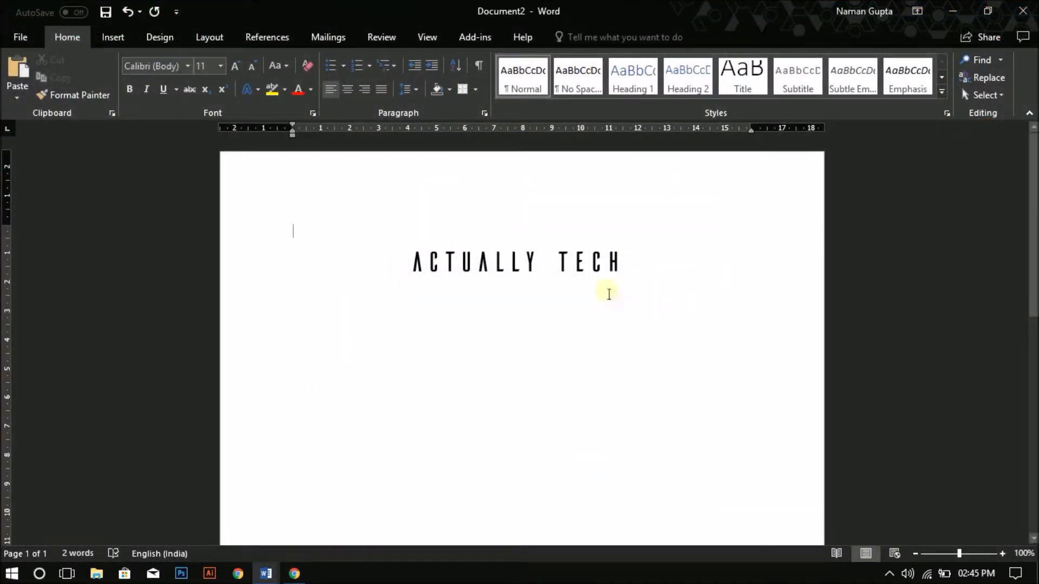
{"action": "left_click", "coordinate": [111, 38]}
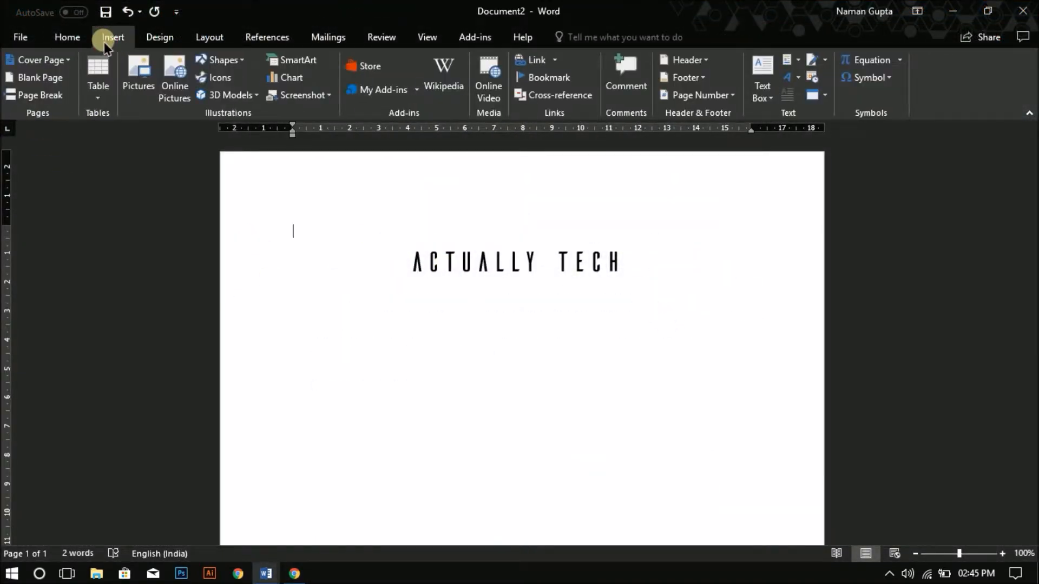
{"action": "left_click", "coordinate": [770, 75]}
{"action": "left_click", "coordinate": [761, 157]}
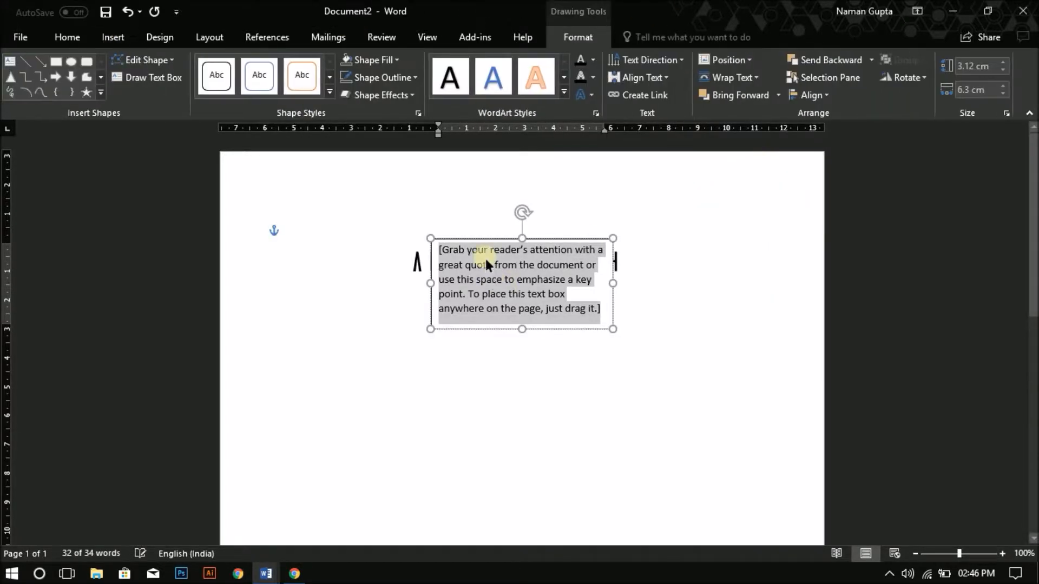
Place the new text box just below ACTUALLY TECH and shrink it to about 0.93 cm high by 5.61 cm wide
{"action": "left_click_drag", "start_coordinate": [489, 248], "coordinate": [489, 287]}
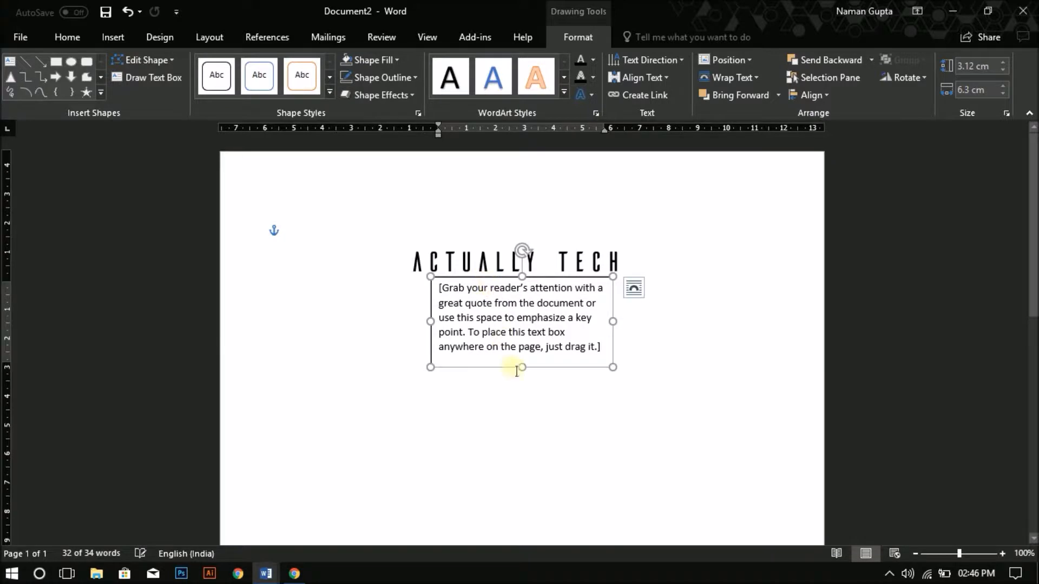
{"action": "left_click_drag", "start_coordinate": [529, 376], "coordinate": [528, 312]}
{"action": "left_click_drag", "start_coordinate": [622, 301], "coordinate": [594, 301]}
Replace the placeholder text in the lower text box with "Tech Becomes Actual"
{"action": "left_click", "coordinate": [458, 295]}
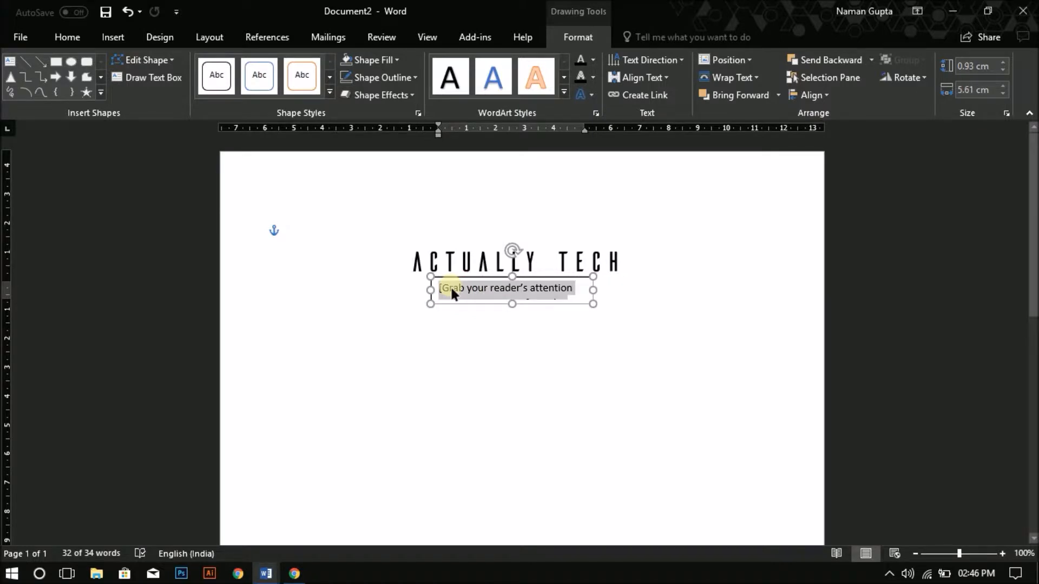
{"action": "type", "text": "TEC"}
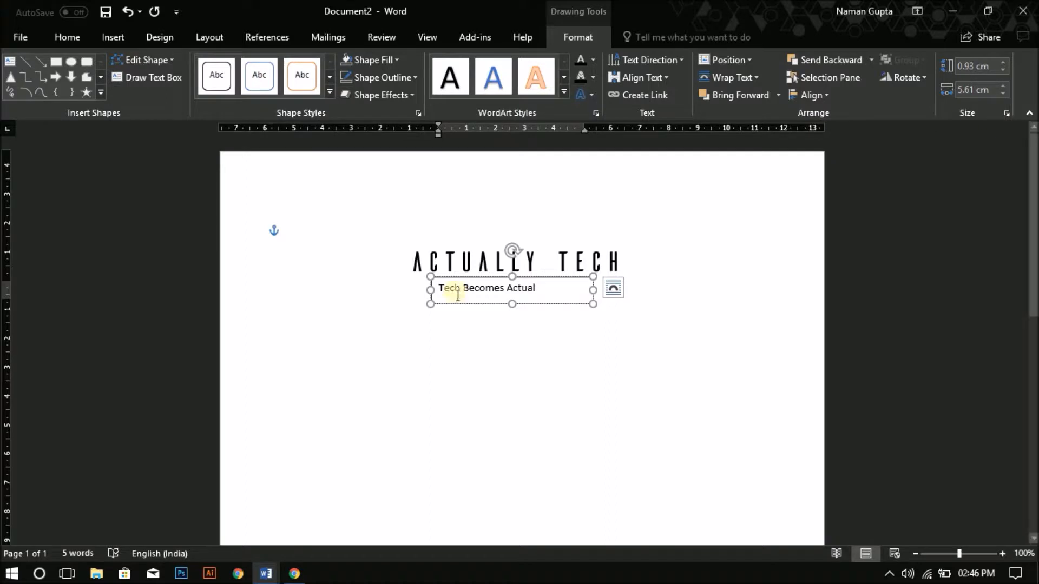
Remove the fill and the outline from the tagline text box
{"action": "left_click_drag", "start_coordinate": [557, 294], "coordinate": [433, 289]}
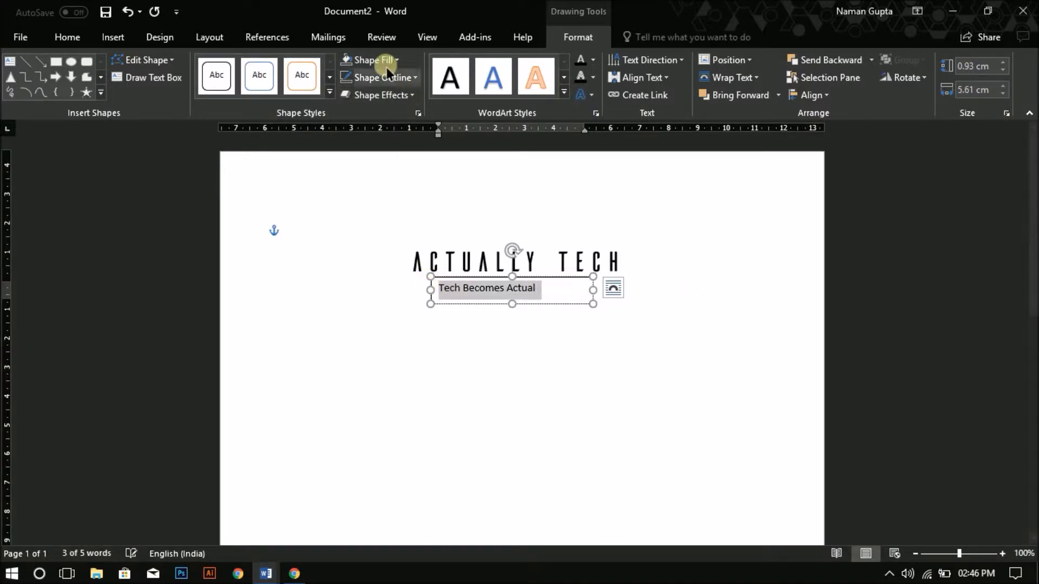
{"action": "left_click", "coordinate": [375, 59]}
{"action": "left_click", "coordinate": [381, 195]}
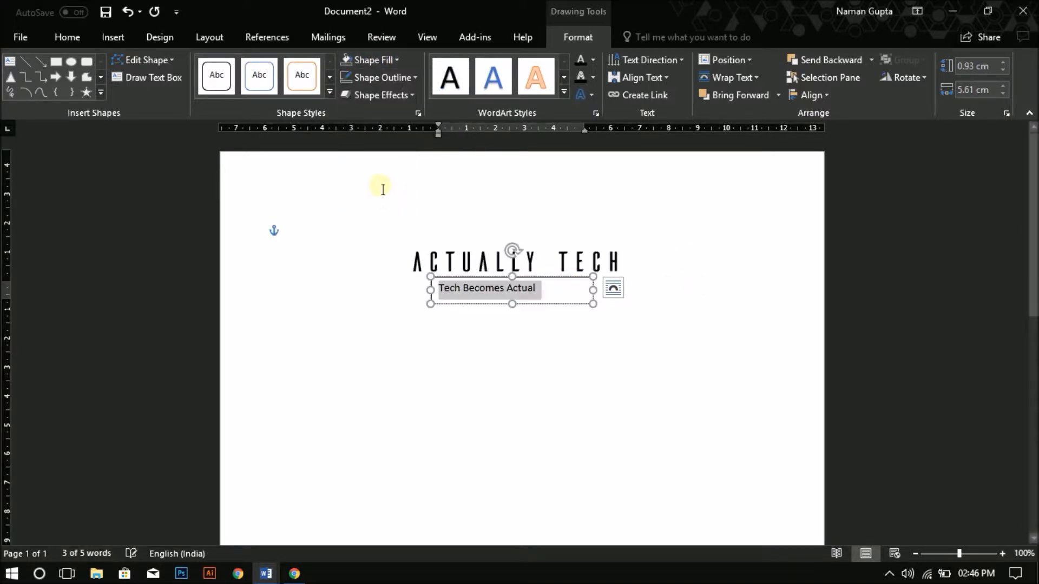
{"action": "left_click", "coordinate": [378, 78]}
{"action": "left_click", "coordinate": [359, 215]}
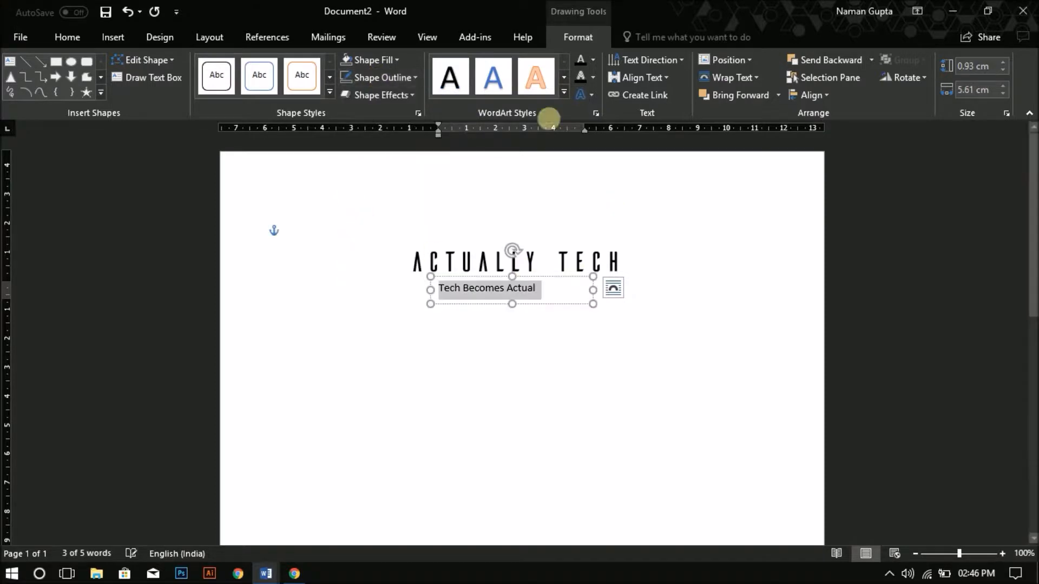
Centre the tagline in its box and format it in Gotham at size 12
{"action": "left_click", "coordinate": [67, 37]}
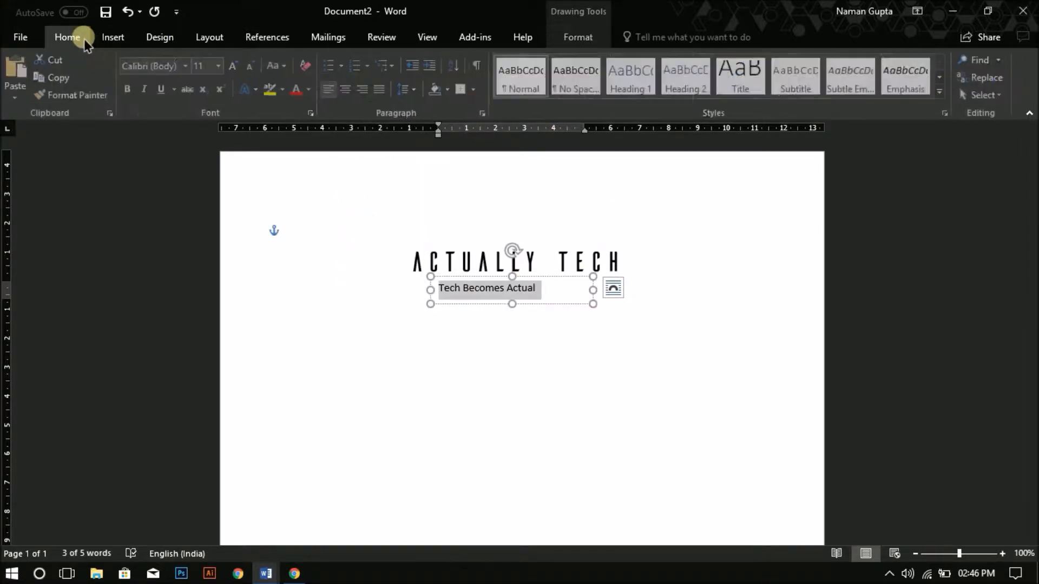
{"action": "left_click", "coordinate": [349, 97]}
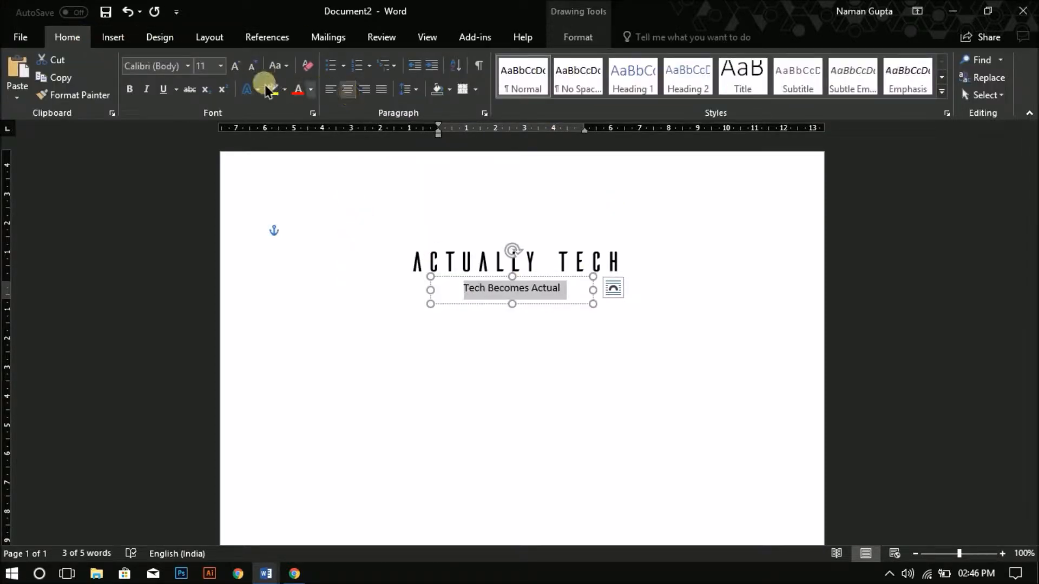
{"action": "left_click", "coordinate": [190, 71]}
{"action": "left_click", "coordinate": [188, 67]}
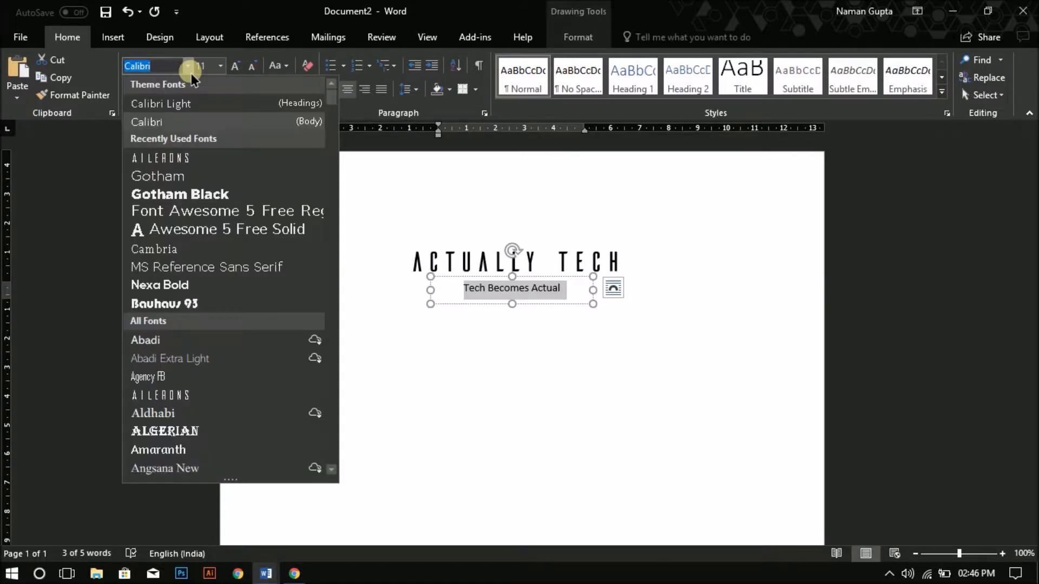
{"action": "left_click", "coordinate": [192, 176]}
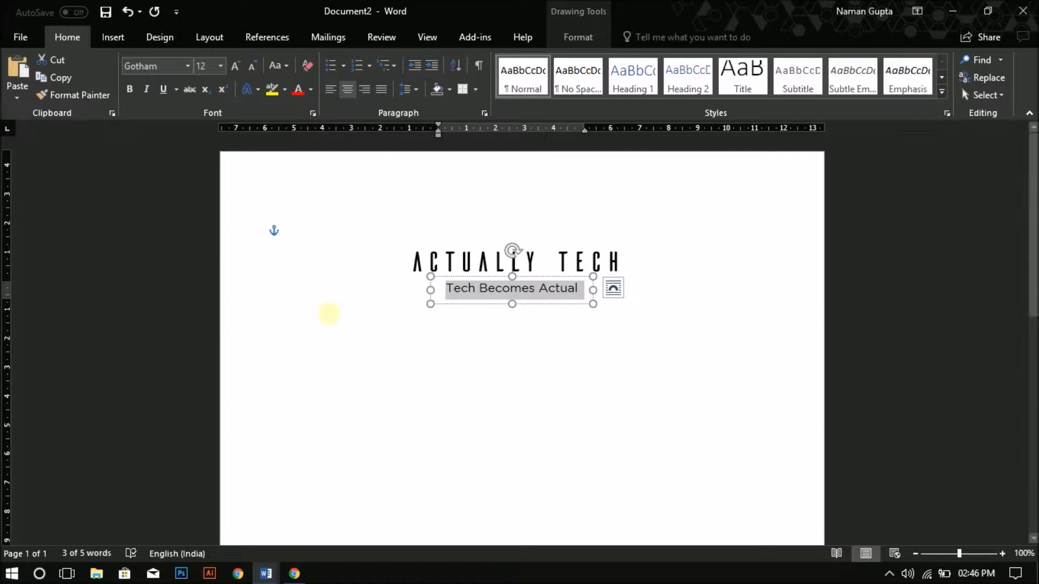
{"action": "left_click", "coordinate": [395, 331]}
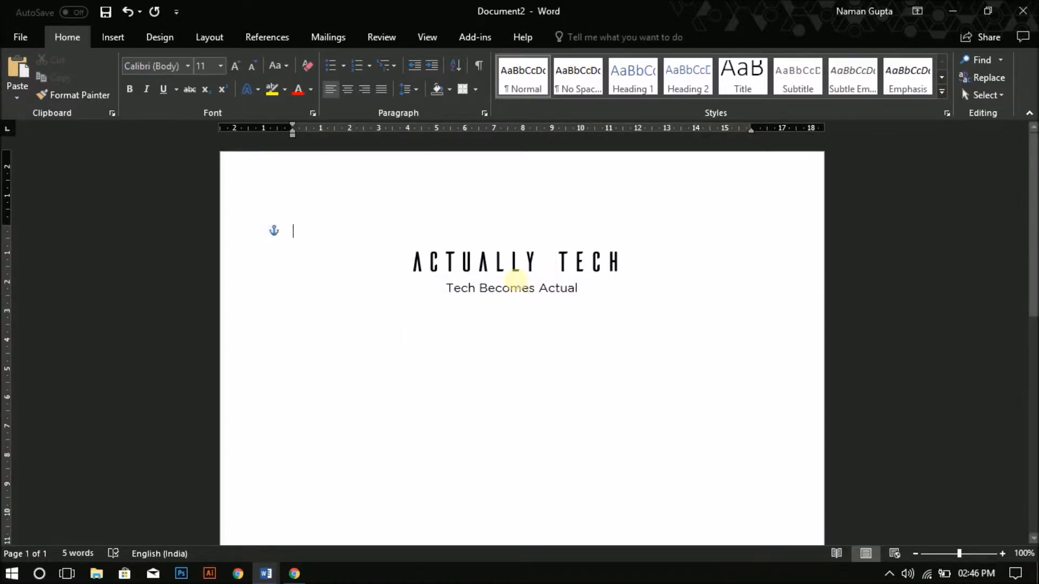
Nudge the tagline box slightly down and to the right to centre it under ACTUALLY TECH
{"action": "left_click", "coordinate": [493, 279]}
{"action": "key", "text": "Down"}
{"action": "key", "text": "Down"}
{"action": "key", "text": "Down"}
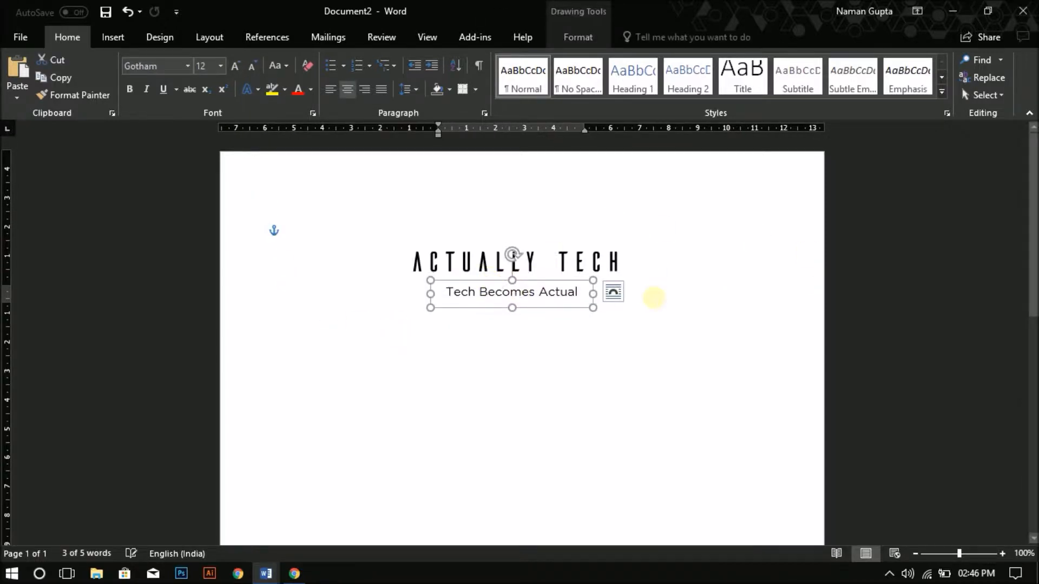
{"action": "left_click", "coordinate": [654, 297]}
{"action": "left_click", "coordinate": [531, 291]}
{"action": "left_click_drag", "start_coordinate": [496, 286], "coordinate": [504, 284]}
{"action": "left_click", "coordinate": [686, 308]}
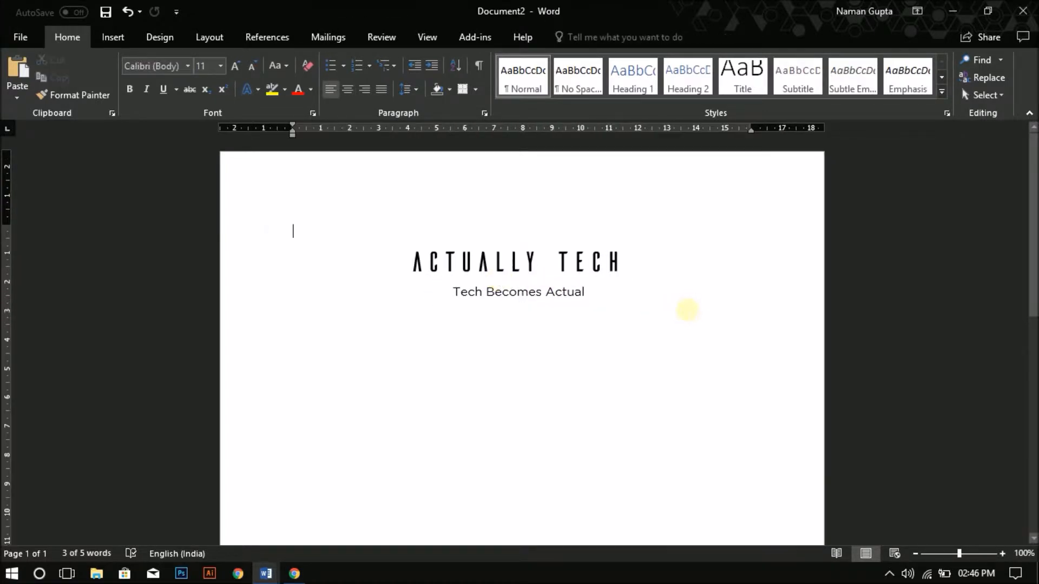
Tighten the ACTUALLY TECH text box around its text and shift it slightly to the right over the tagline
{"action": "left_click", "coordinate": [464, 263]}
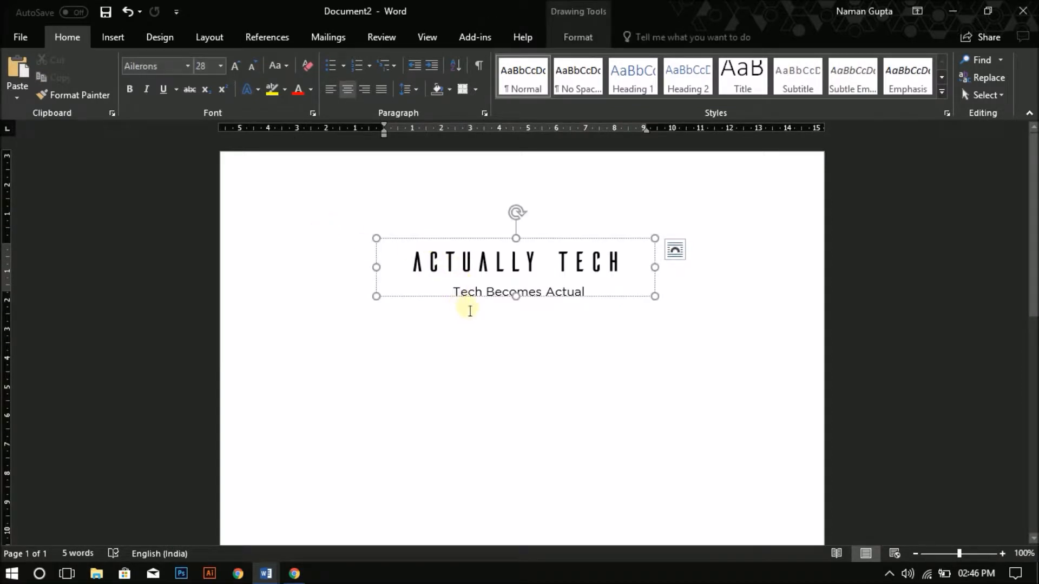
{"action": "mouse_move", "coordinate": [519, 301]}
{"action": "left_mouse_down"}
{"action": "mouse_move", "coordinate": [518, 272]}
{"action": "mouse_move", "coordinate": [516, 285]}
{"action": "left_mouse_up"}
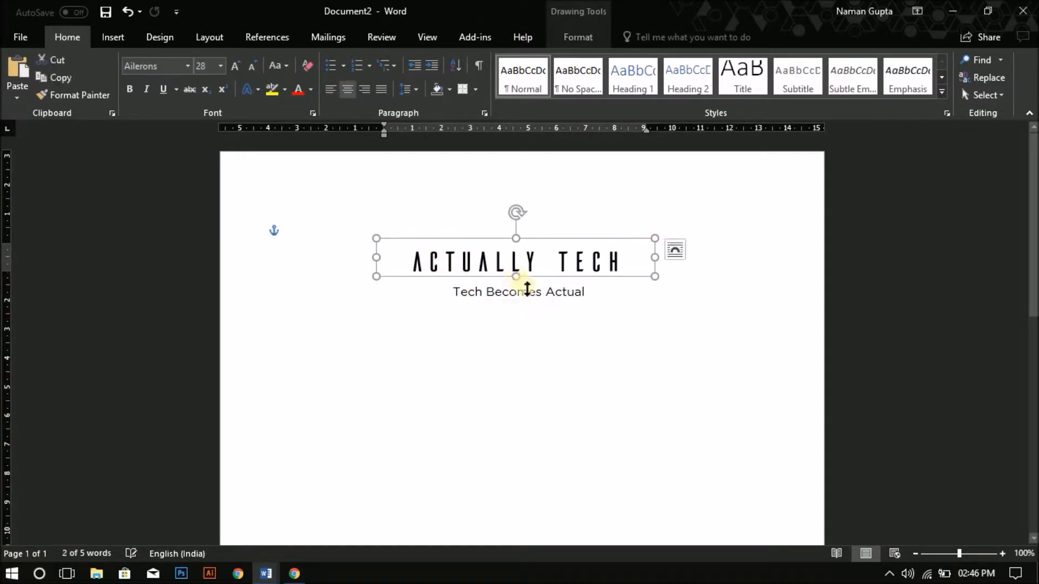
{"action": "left_click_drag", "start_coordinate": [659, 271], "coordinate": [611, 273]}
{"action": "left_click_drag", "start_coordinate": [548, 246], "coordinate": [571, 240]}
{"action": "left_click", "coordinate": [577, 319]}
Move the tagline box up slightly towards ACTUALLY TECH
{"action": "left_click", "coordinate": [561, 299]}
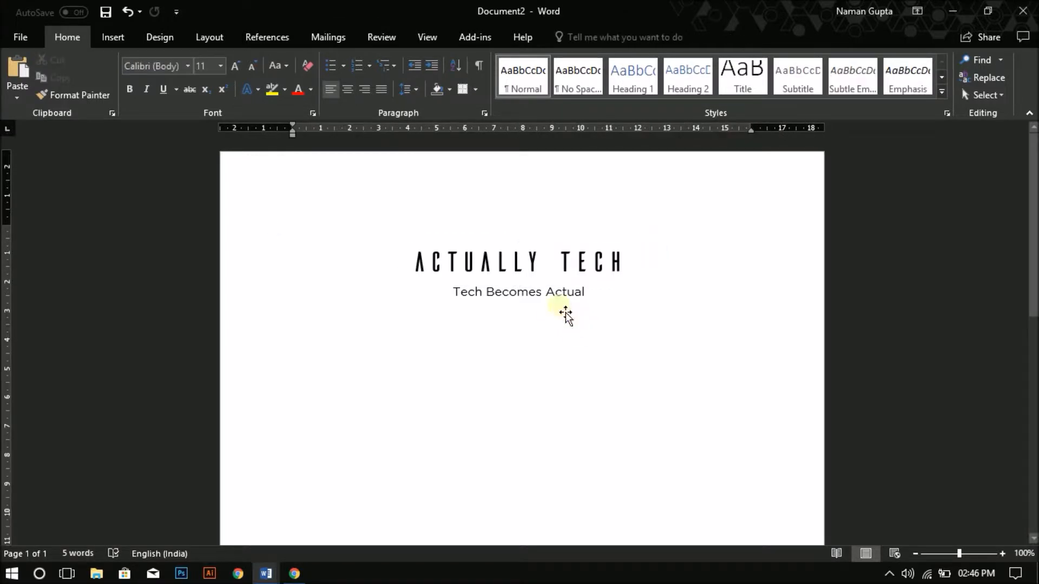
{"action": "left_click_drag", "start_coordinate": [554, 290], "coordinate": [553, 289]}
{"action": "left_click", "coordinate": [678, 325]}
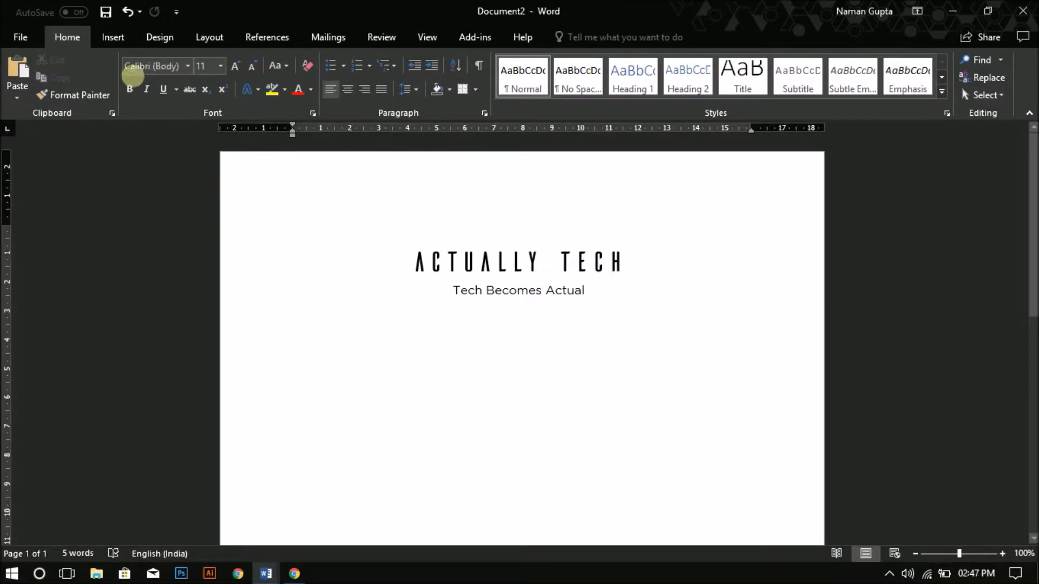
Draw a straight horizontal line about 1.26 cm long from the left of the tagline to the start of ACTUALLY TECH
{"action": "left_click", "coordinate": [115, 39]}
{"action": "left_click", "coordinate": [211, 61]}
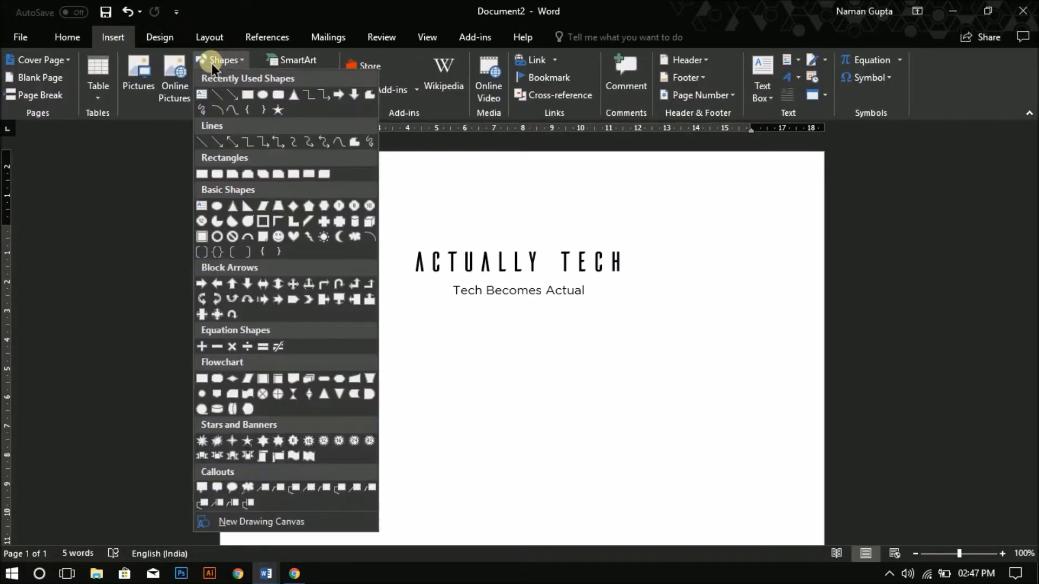
{"action": "left_click", "coordinate": [218, 93]}
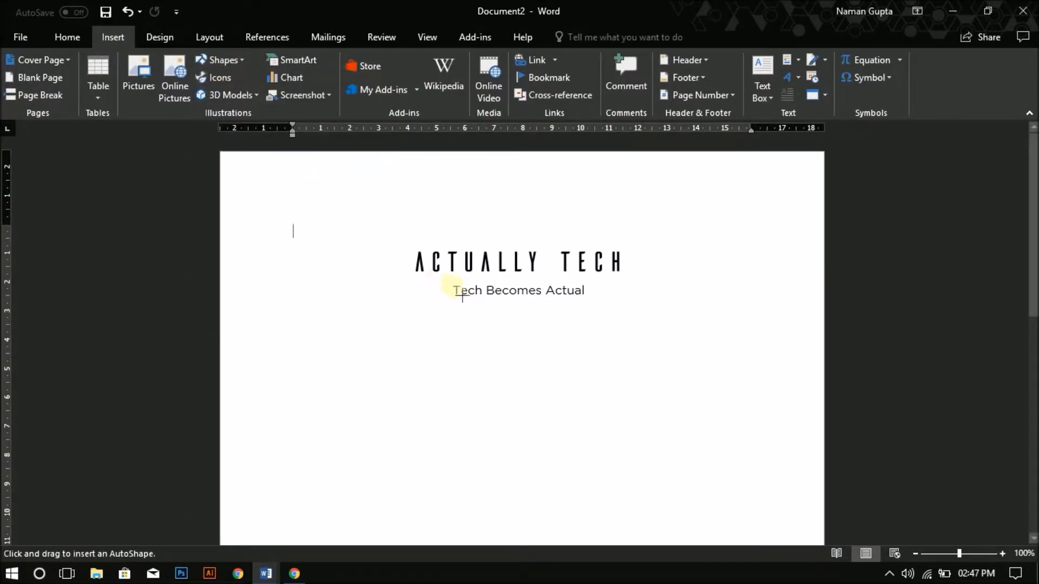
{"action": "left_click_drag", "start_coordinate": [957, 559], "coordinate": [982, 559]}
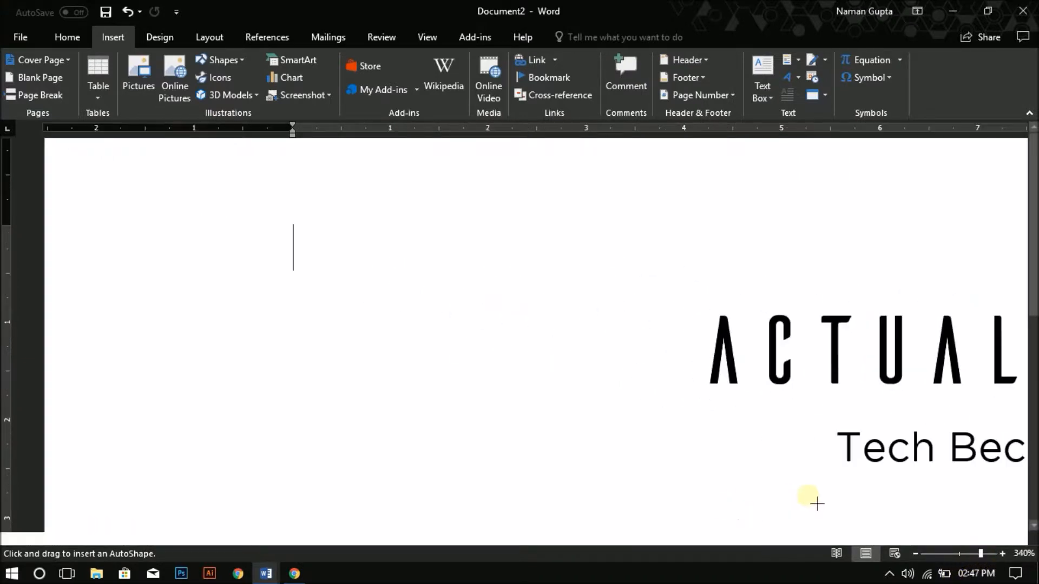
{"action": "left_click_drag", "start_coordinate": [429, 541], "coordinate": [627, 549]}
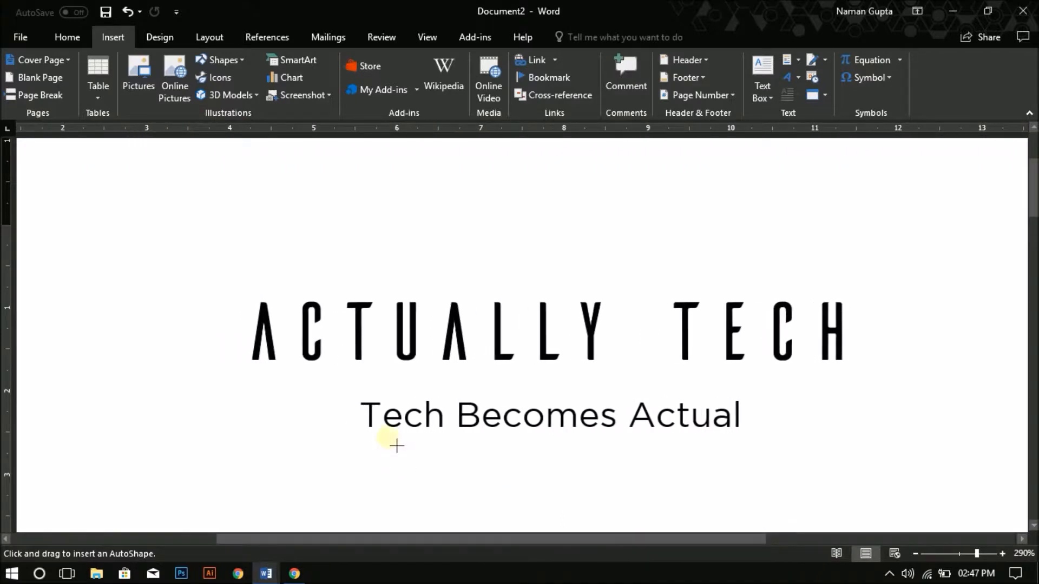
{"action": "left_click_drag", "start_coordinate": [363, 424], "coordinate": [250, 423]}
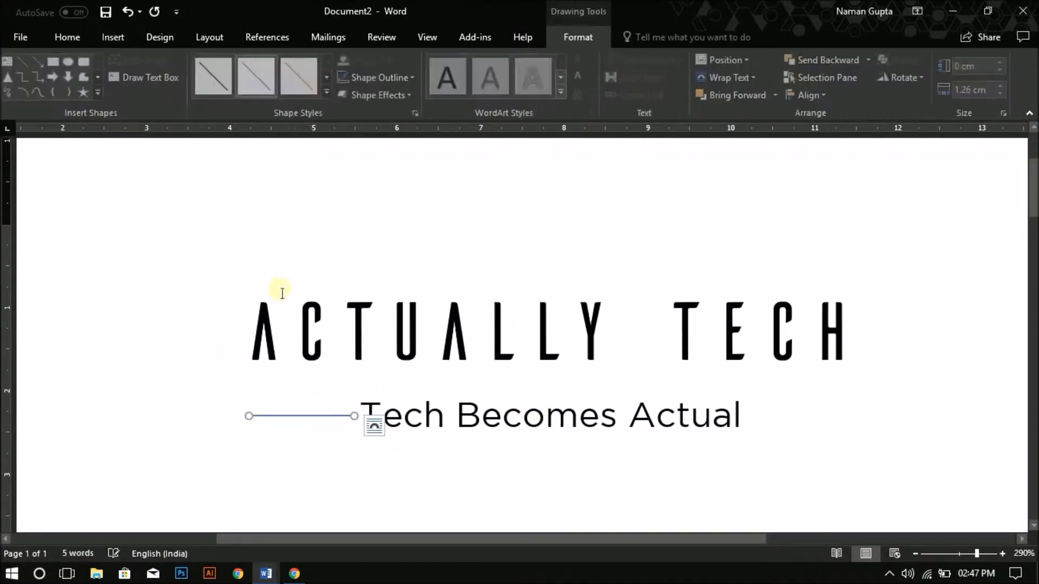
Apply the black line style and place a copy of the line level with it on the right of the tagline
{"action": "left_click", "coordinate": [215, 76]}
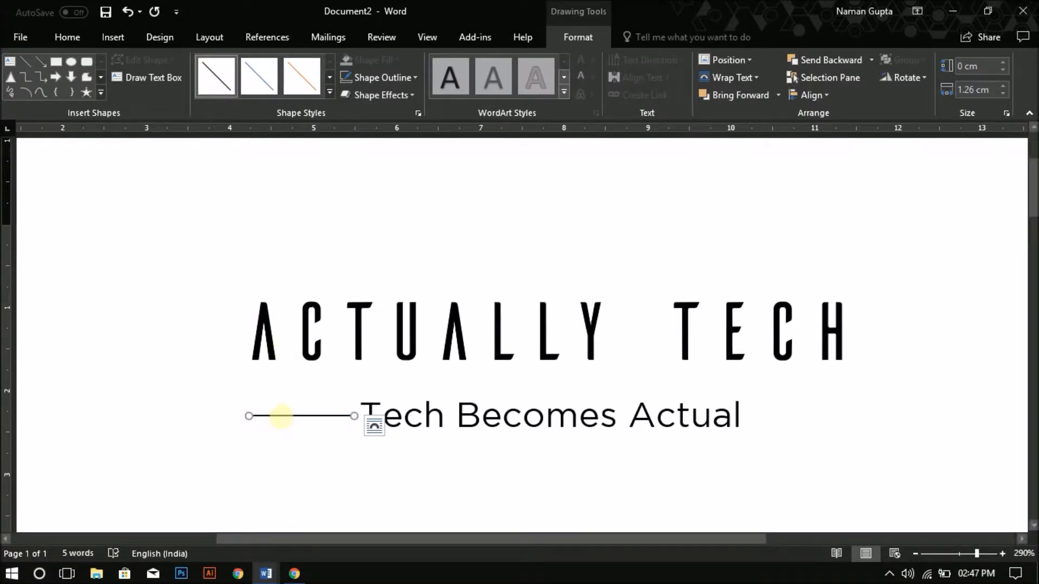
{"action": "left_click_drag", "start_coordinate": [292, 427], "coordinate": [791, 424]}
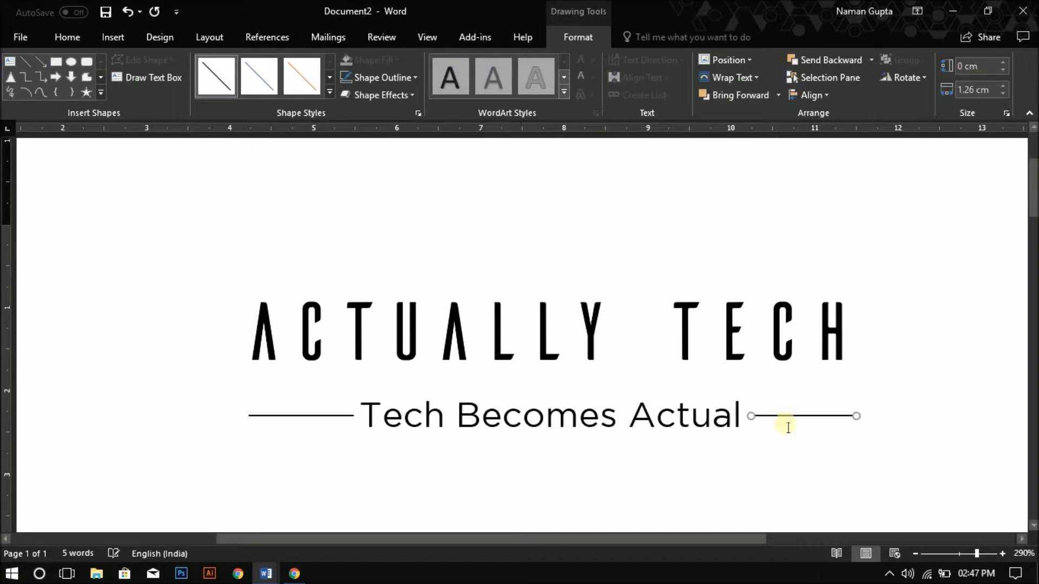
Shorten the right line to about 1.06 cm from its outer end and the left line from its inner end to match
{"action": "left_click_drag", "start_coordinate": [863, 425], "coordinate": [854, 427]}
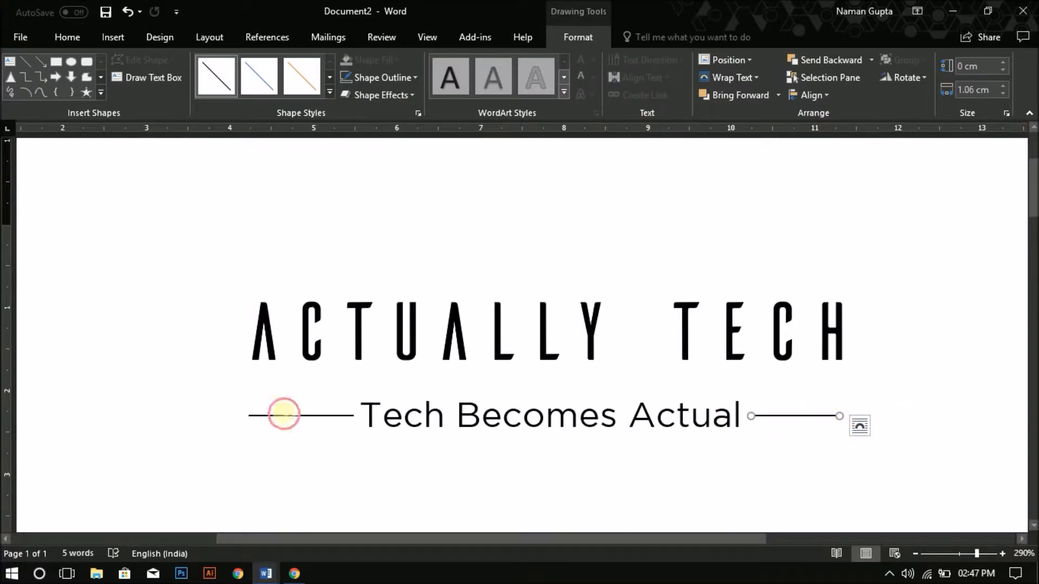
{"action": "left_click", "coordinate": [284, 414]}
{"action": "left_click", "coordinate": [403, 417]}
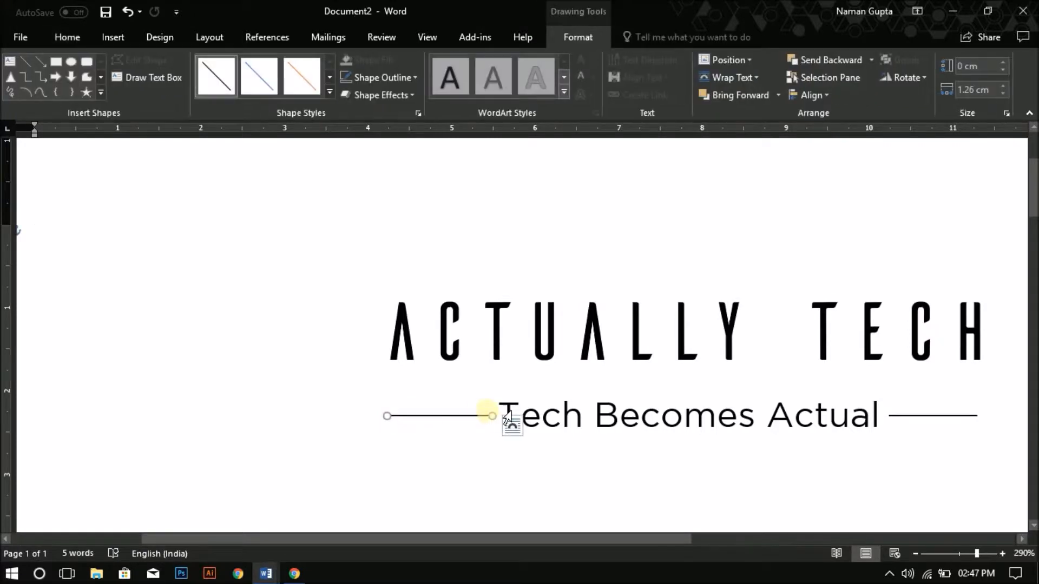
Shift the tagline box slightly to the left so the text sits centred between the two lines
{"action": "left_click", "coordinate": [564, 416]}
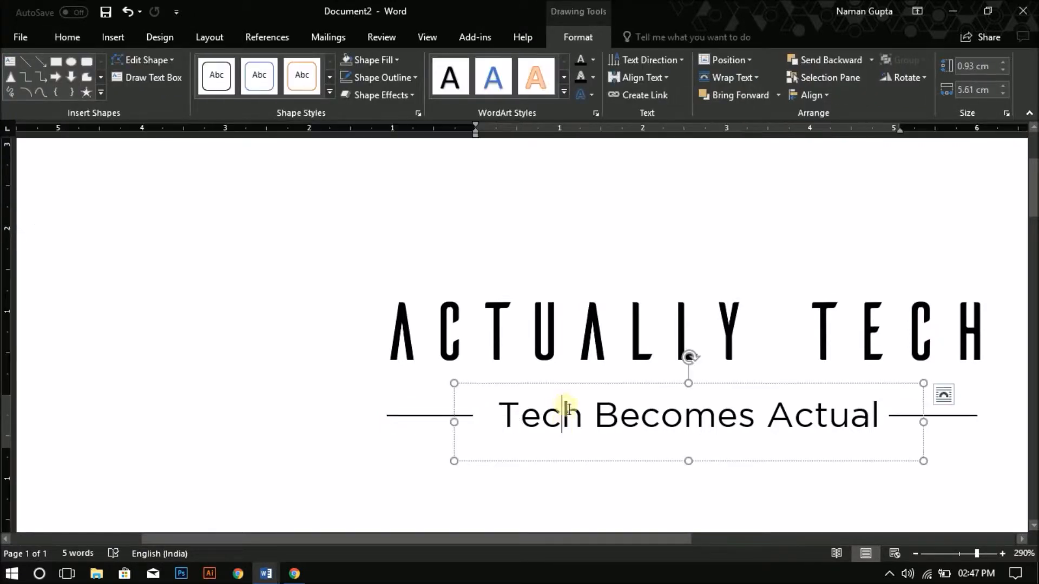
{"action": "left_click_drag", "start_coordinate": [553, 384], "coordinate": [544, 385]}
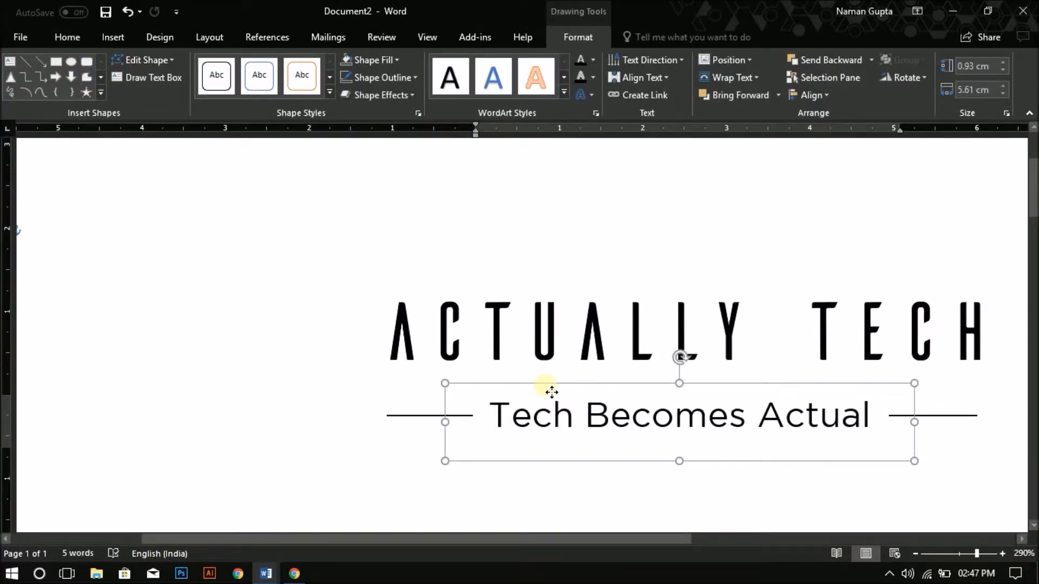
{"action": "left_click", "coordinate": [958, 555]}
{"action": "left_click", "coordinate": [625, 327]}
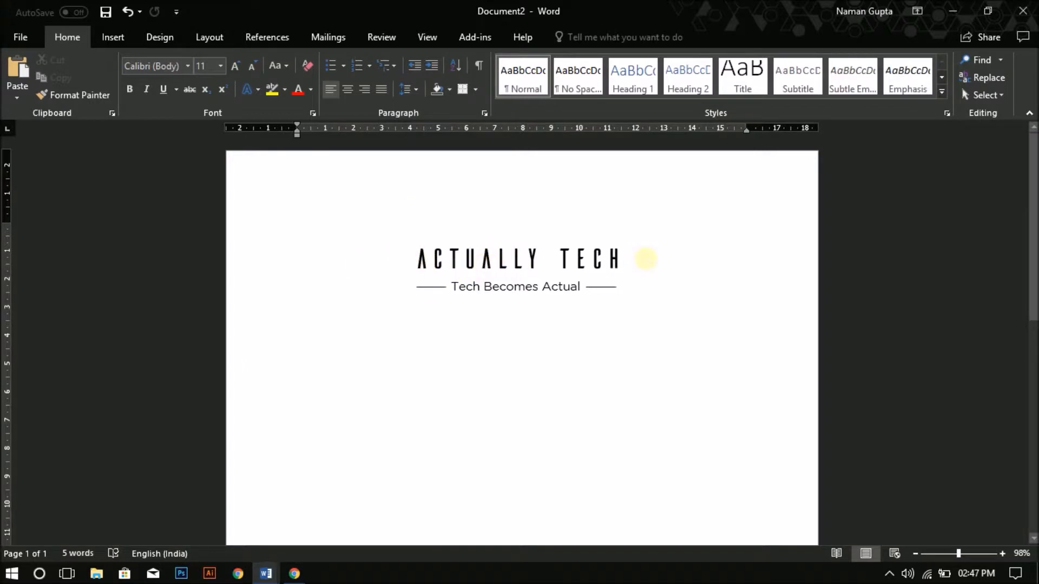
{"action": "left_click", "coordinate": [627, 267]}
{"action": "left_click_drag", "start_coordinate": [626, 268], "coordinate": [412, 260]}
{"action": "left_click", "coordinate": [561, 295]}
{"action": "left_click_drag", "start_coordinate": [588, 297], "coordinate": [470, 297]}
{"action": "left_click", "coordinate": [787, 314]}
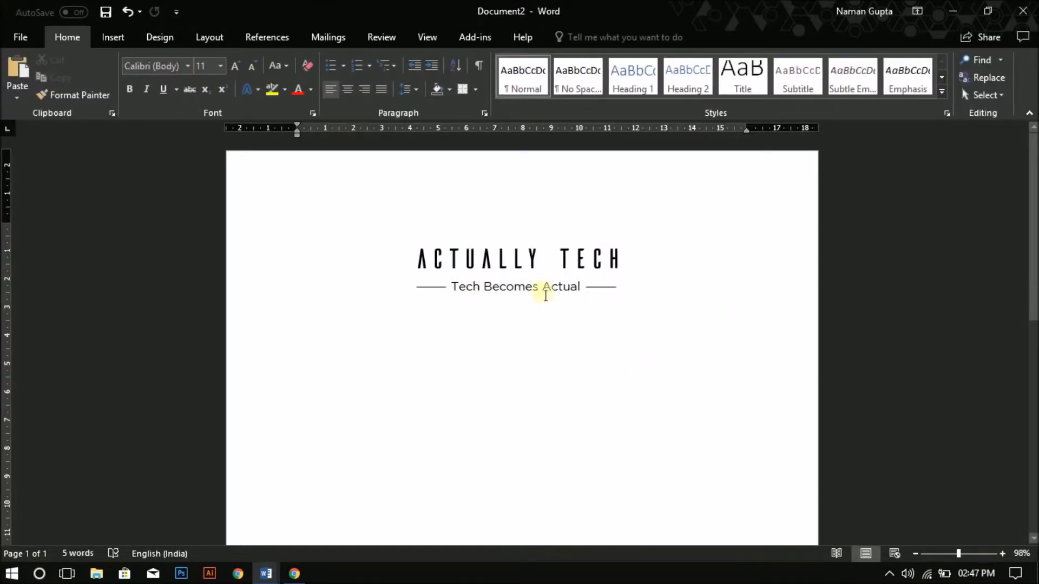
Push the finished logo far down the page by adding blank lines above it
{"action": "key", "text": "Return"}
{"action": "key", "text": "Return"}
{"action": "key", "text": "Return"}
{"action": "key", "text": "Return"}
{"action": "key", "text": "Return"}
{"action": "key", "text": "Return"}
{"action": "key", "text": "Return"}
{"action": "key", "text": "Return"}
{"action": "key", "text": "Return"}
{"action": "key", "text": "Return"}
{"action": "key", "text": "Return"}
{"action": "key", "text": "Return"}
{"action": "key", "text": "Return"}
{"action": "key", "text": "Return"}
{"action": "key", "text": "Return"}
{"action": "key", "text": "Return"}
{"action": "key", "text": "Return"}
{"action": "key", "text": "Return"}
{"action": "key", "text": "Return"}
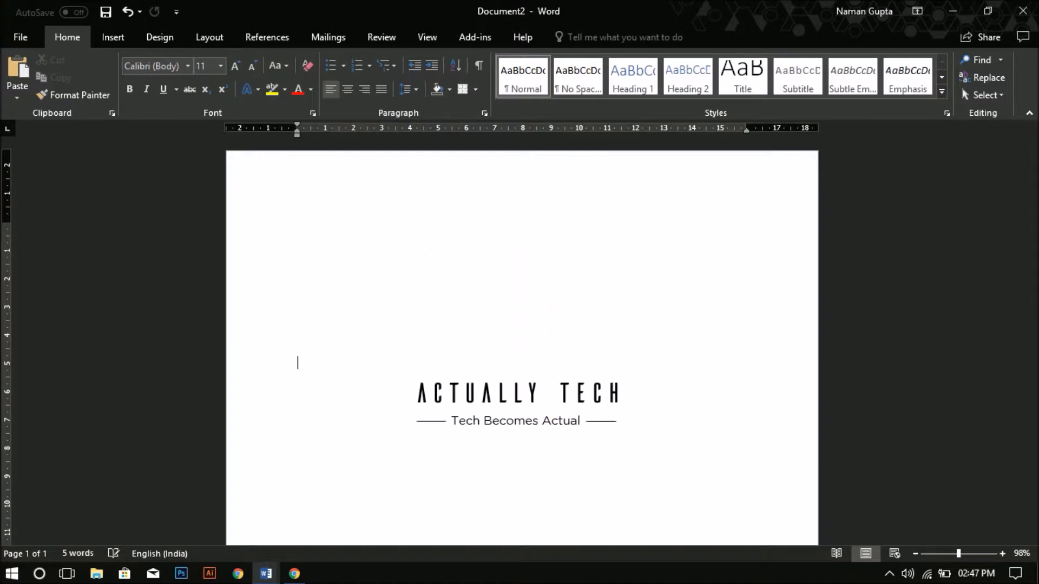
{"action": "key", "text": "Return"}
{"action": "key", "text": "Return"}
{"action": "key", "text": "Return"}
{"action": "key", "text": "Return"}
{"action": "key", "text": "Return"}
{"action": "key", "text": "Return"}
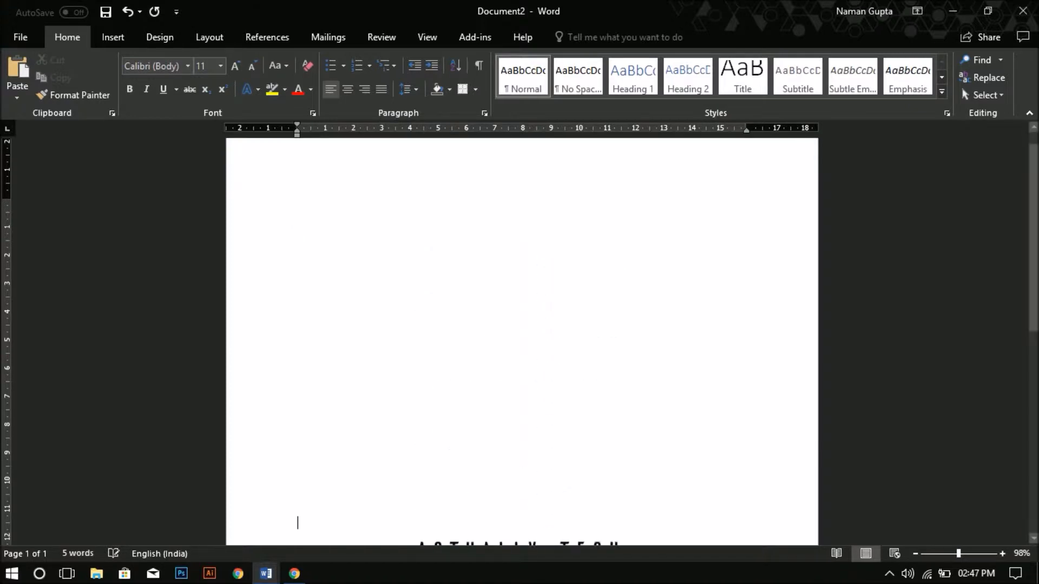
Insert a simple text box in the empty area at the top of the page
{"action": "left_click", "coordinate": [356, 210]}
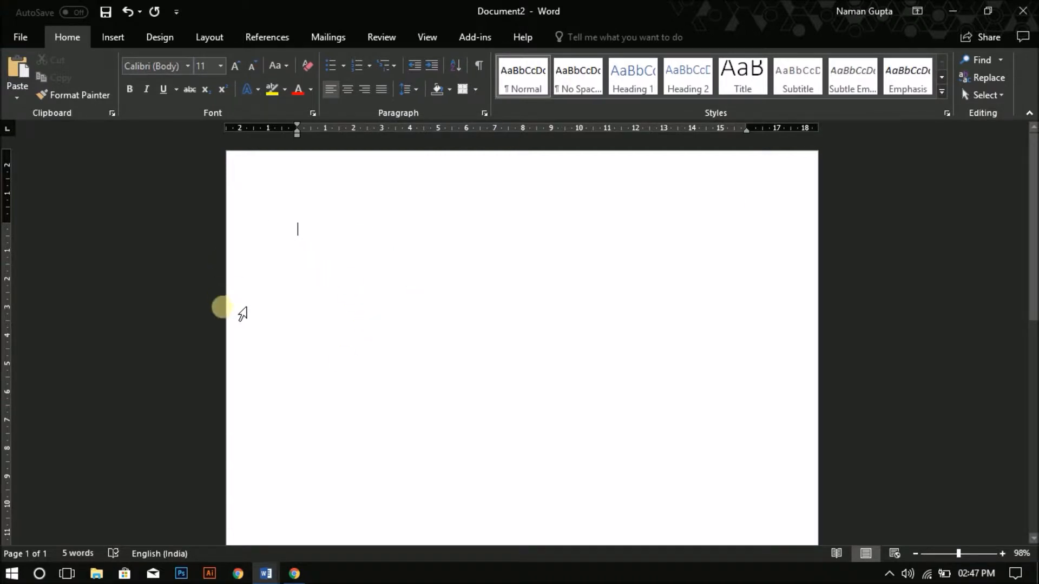
{"action": "left_click", "coordinate": [103, 42]}
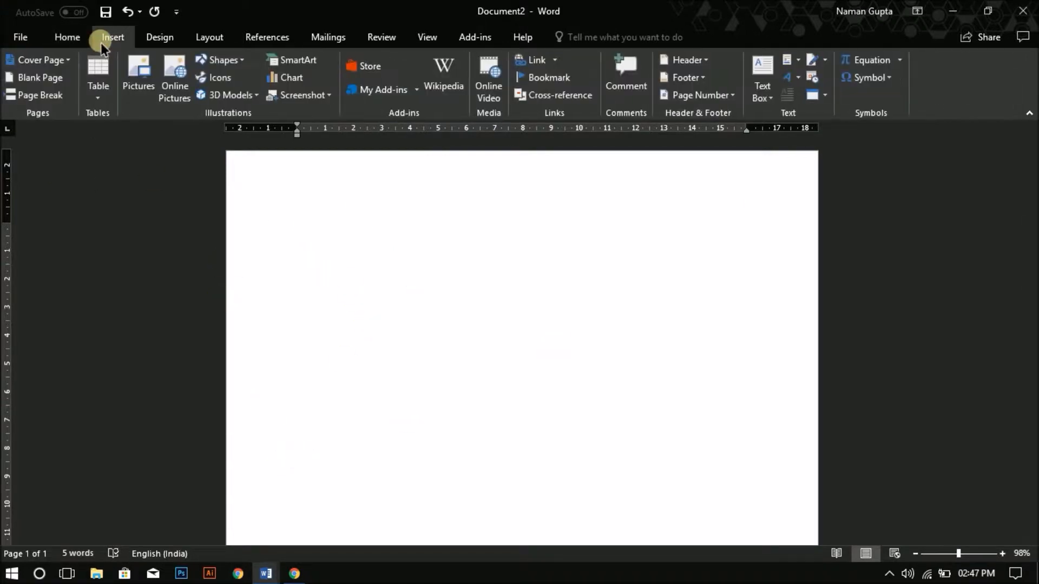
{"action": "left_click", "coordinate": [753, 77]}
{"action": "left_click", "coordinate": [777, 167]}
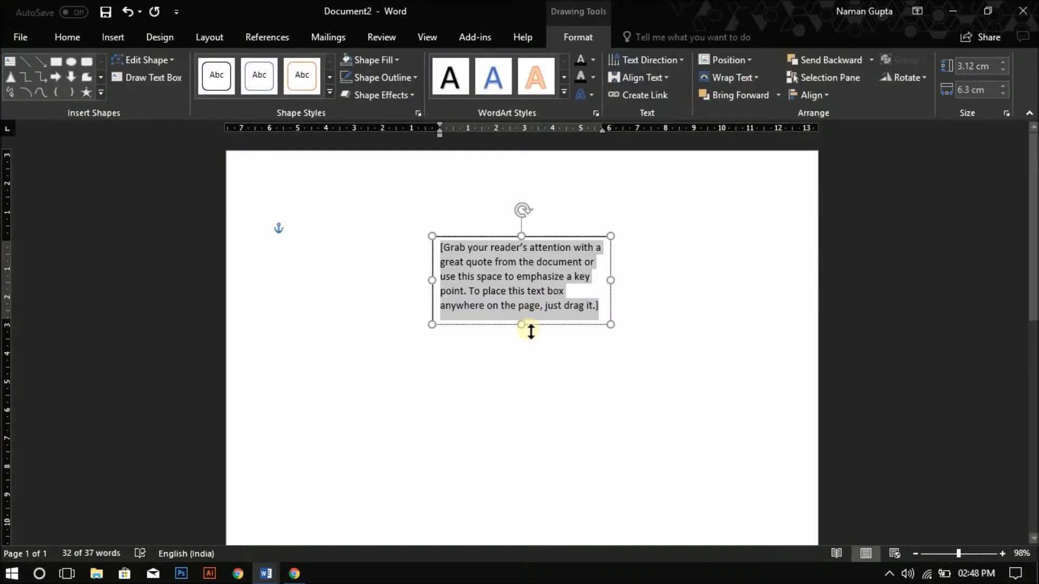
Set the new text box to No Fill and No Outline
{"action": "left_click", "coordinate": [374, 60]}
{"action": "left_click", "coordinate": [369, 193]}
{"action": "left_click", "coordinate": [393, 79]}
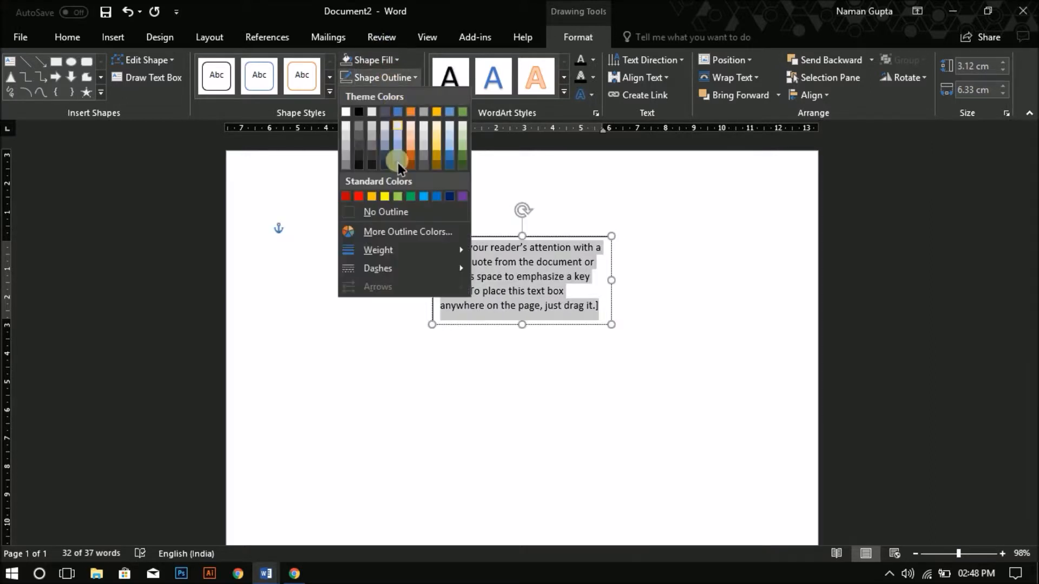
{"action": "left_click", "coordinate": [389, 213]}
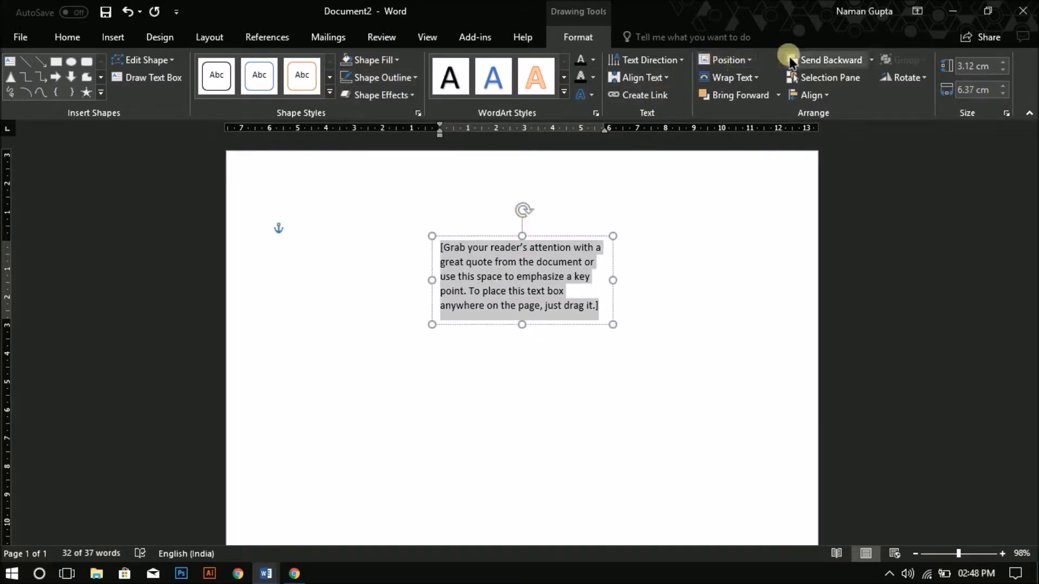
{"action": "left_click", "coordinate": [746, 58]}
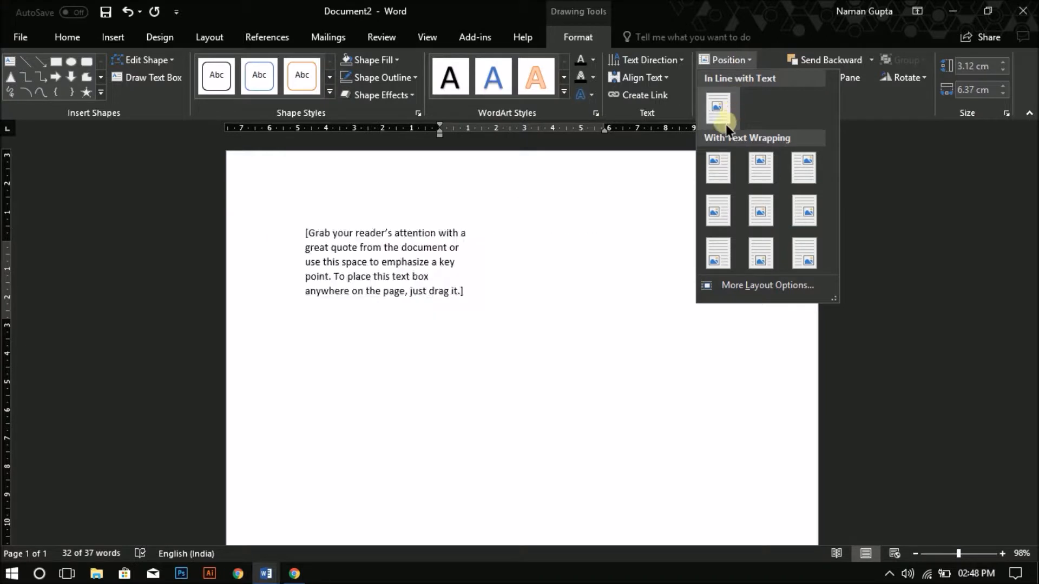
{"action": "left_click", "coordinate": [728, 57]}
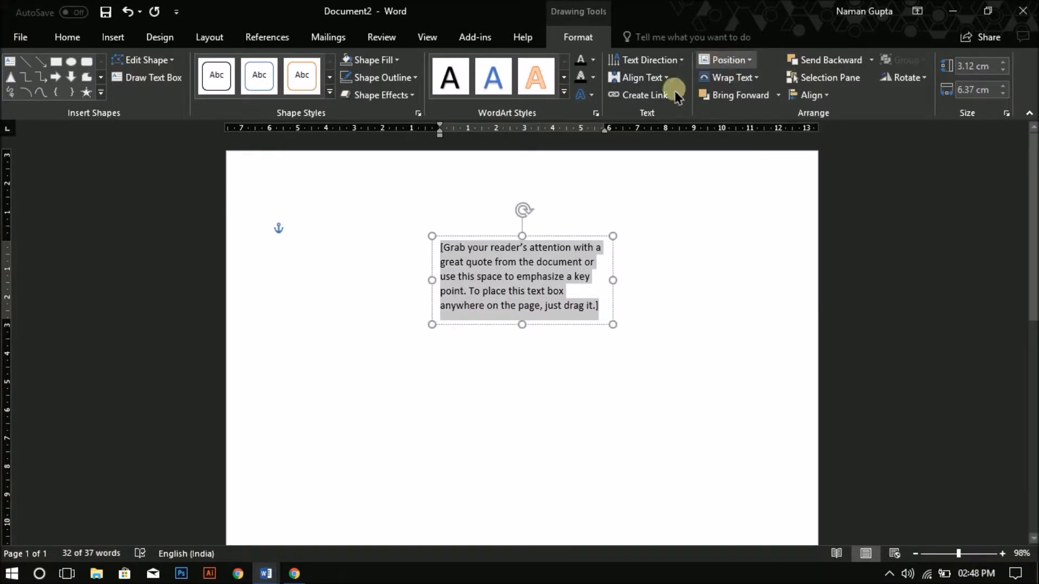
Replace the placeholder text with ACTUALLY TECH and set it in the Ailerons font
{"action": "left_click", "coordinate": [67, 37]}
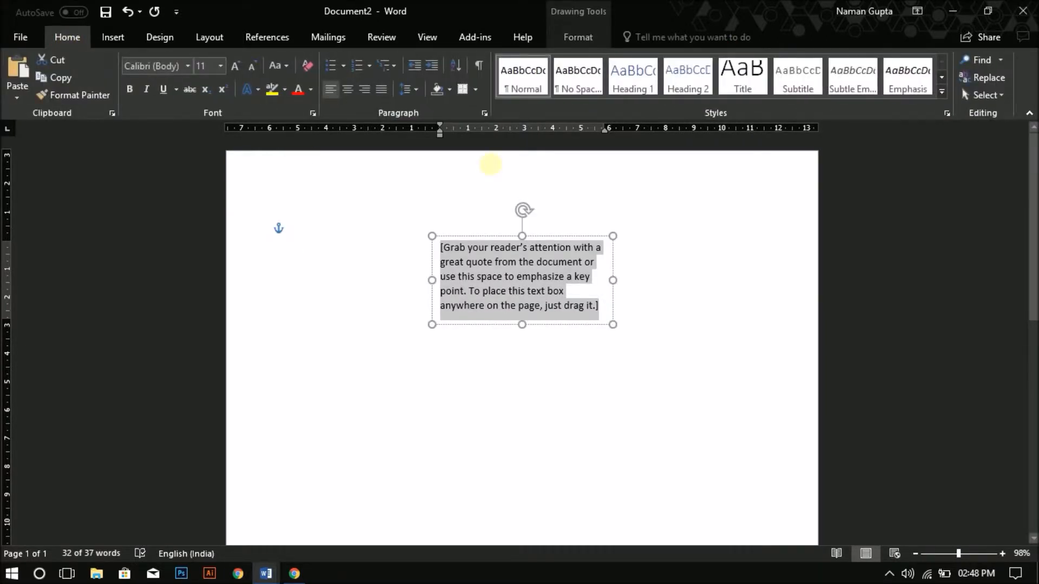
{"action": "left_click", "coordinate": [186, 66]}
{"action": "left_click", "coordinate": [166, 180]}
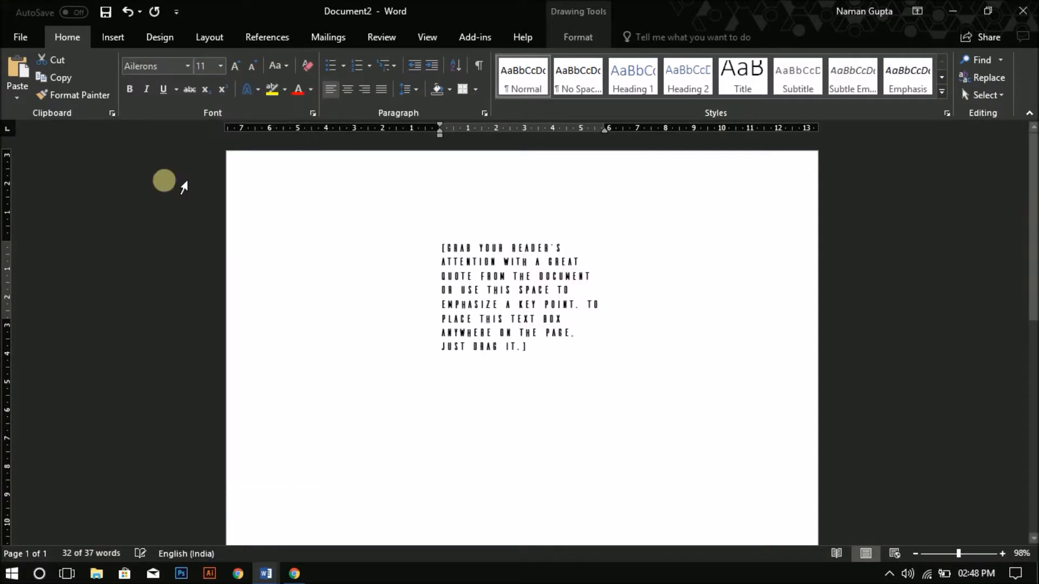
{"action": "type", "text": "ACTUALLY TECH"}
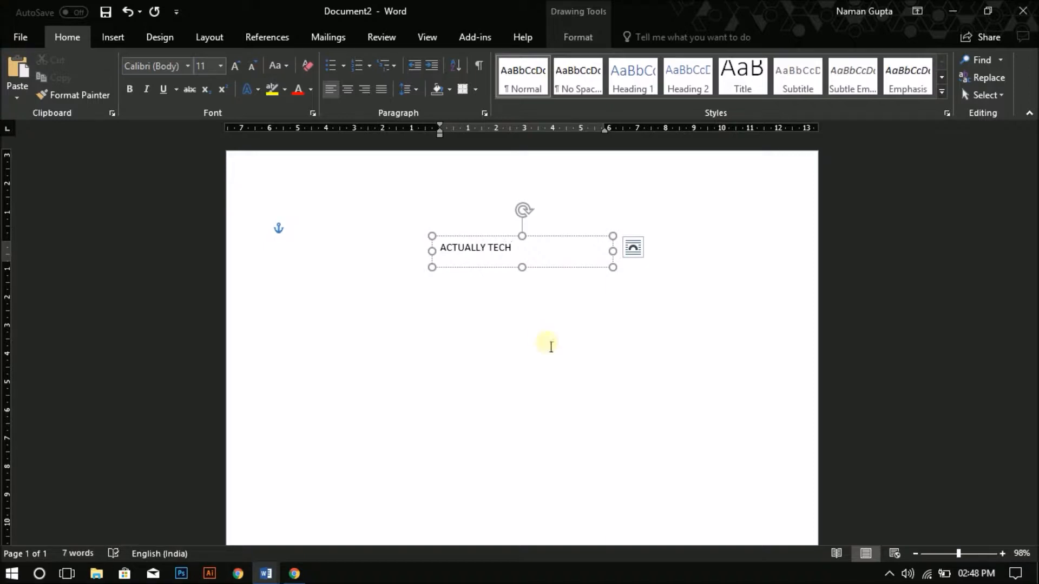
{"action": "key", "text": "ctrl+a"}
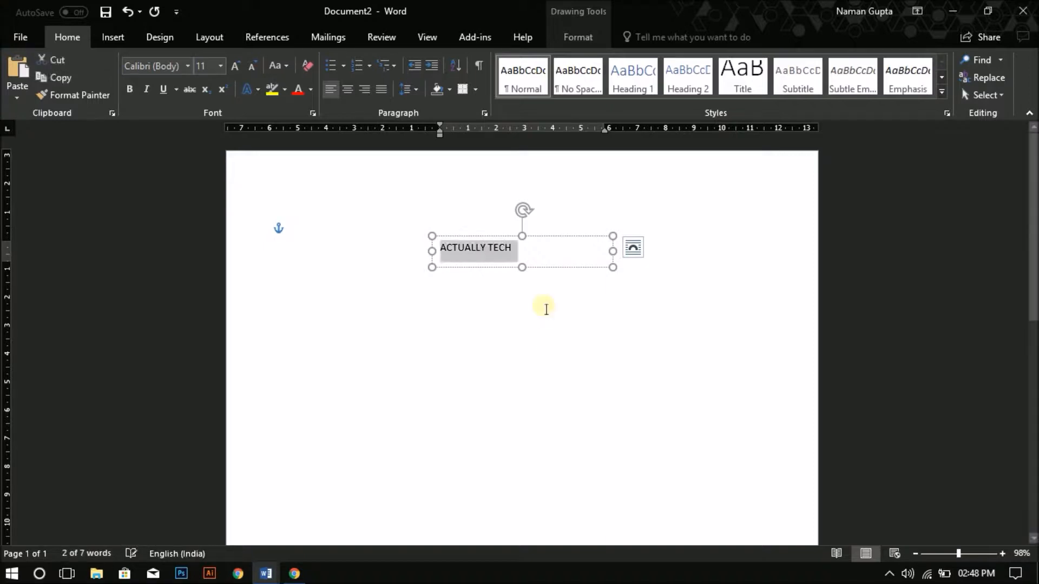
{"action": "left_click", "coordinate": [188, 65]}
{"action": "left_click", "coordinate": [160, 158]}
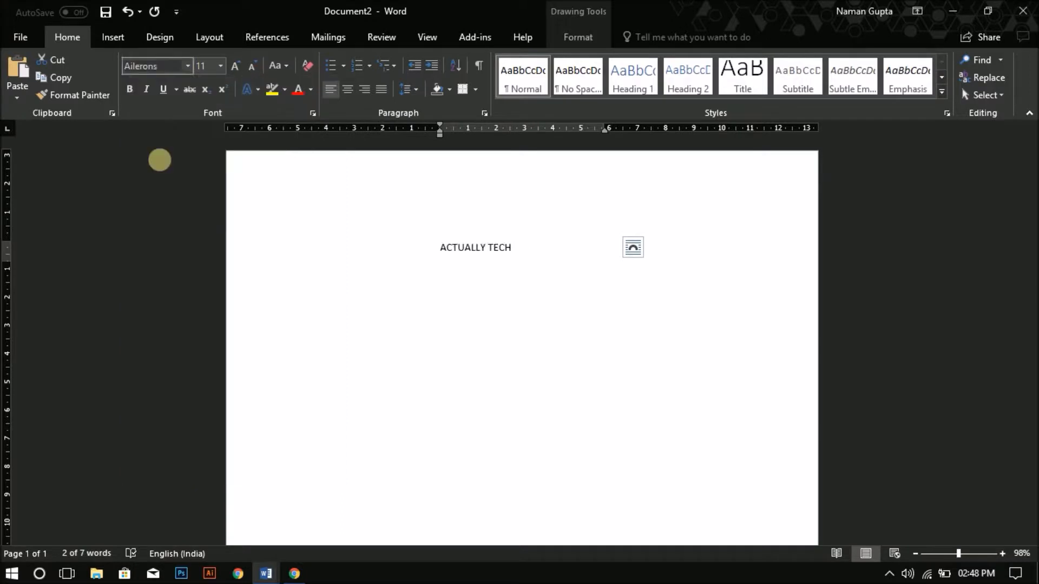
Centre ACTUALLY TECH in its box and enlarge it to 36 pt
{"action": "left_click", "coordinate": [348, 91]}
{"action": "left_click", "coordinate": [239, 70]}
{"action": "left_click", "coordinate": [239, 70]}
{"action": "left_click", "coordinate": [239, 70]}
{"action": "left_click", "coordinate": [239, 70]}
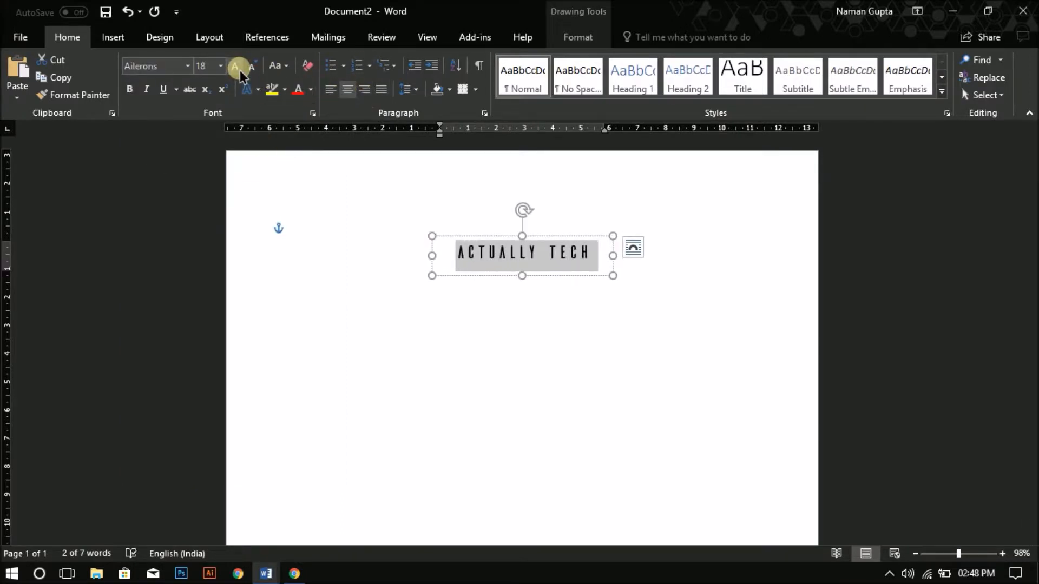
{"action": "left_click", "coordinate": [239, 71]}
{"action": "left_click", "coordinate": [239, 70]}
{"action": "left_click", "coordinate": [239, 70]}
{"action": "left_click", "coordinate": [239, 71]}
{"action": "left_click", "coordinate": [239, 70]}
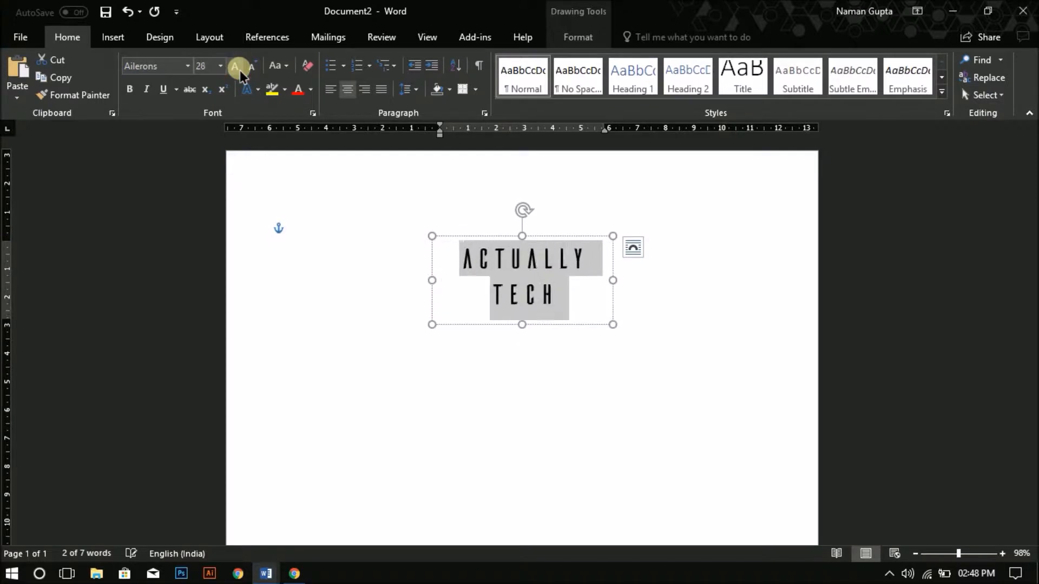
{"action": "left_click", "coordinate": [239, 70]}
Widen the text box to fit ACTUALLY TECH on one line and move it slightly down, centred across the page
{"action": "left_click_drag", "start_coordinate": [618, 300], "coordinate": [725, 290]}
{"action": "left_click_drag", "start_coordinate": [509, 244], "coordinate": [489, 275]}
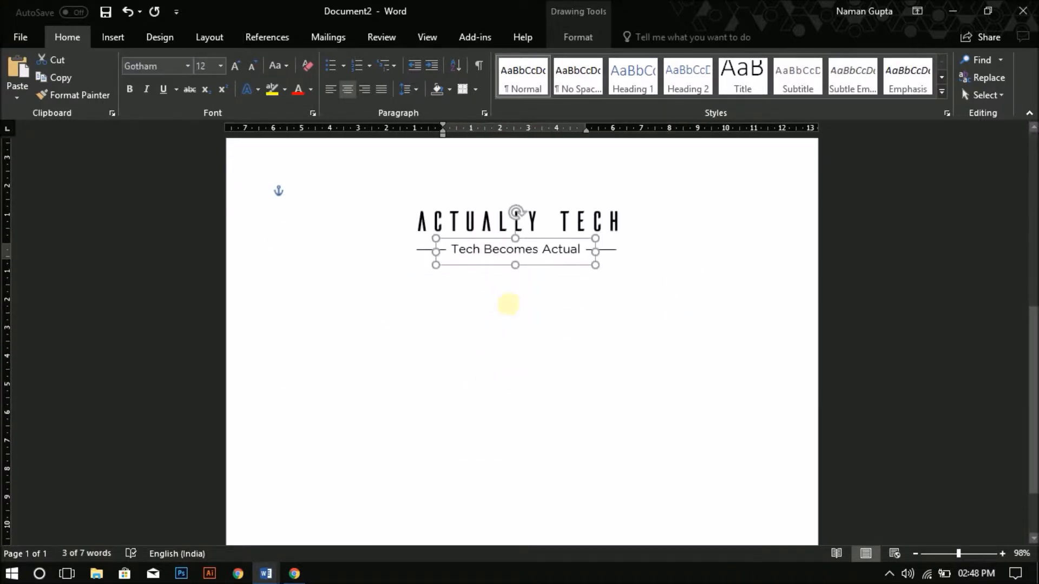
{"action": "scroll", "coordinate": [514, 306], "scroll_direction": "up", "scroll_amount": 1}
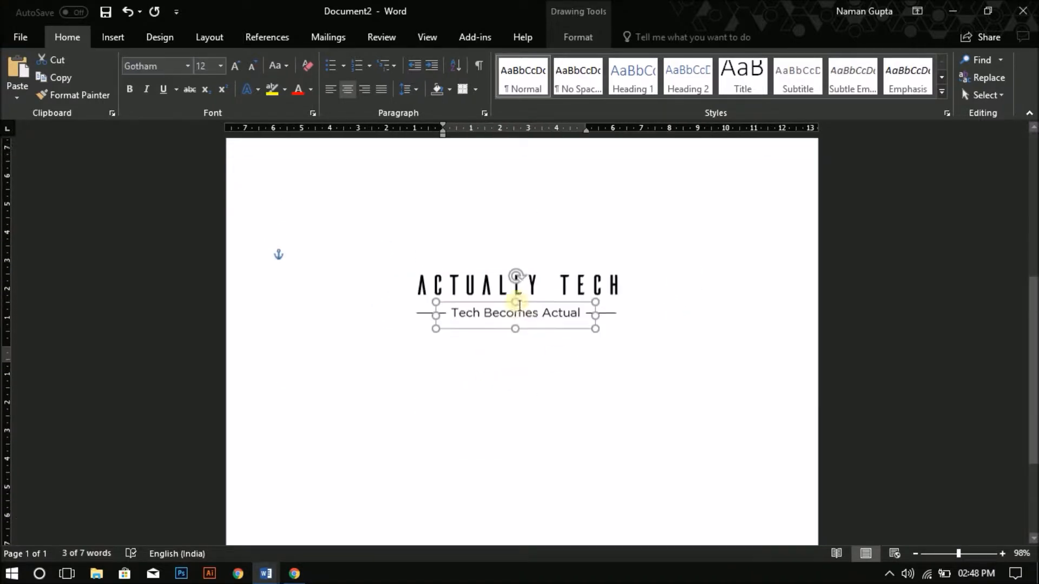
{"action": "scroll", "coordinate": [520, 306], "scroll_direction": "up", "scroll_amount": 3}
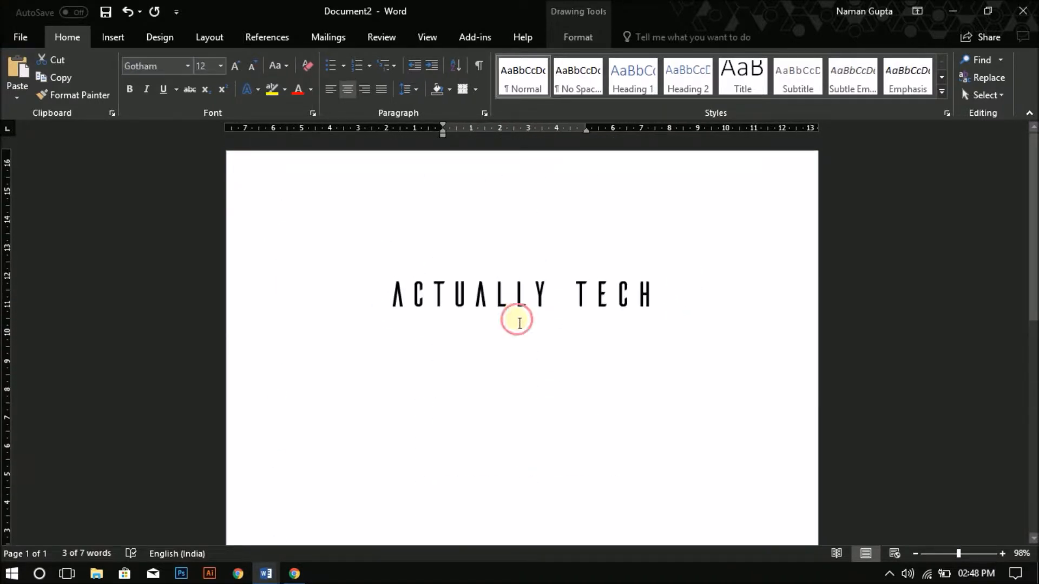
Place a copy of the ACTUALLY TECH text box directly below the original, aligned with it
{"action": "left_click", "coordinate": [519, 318]}
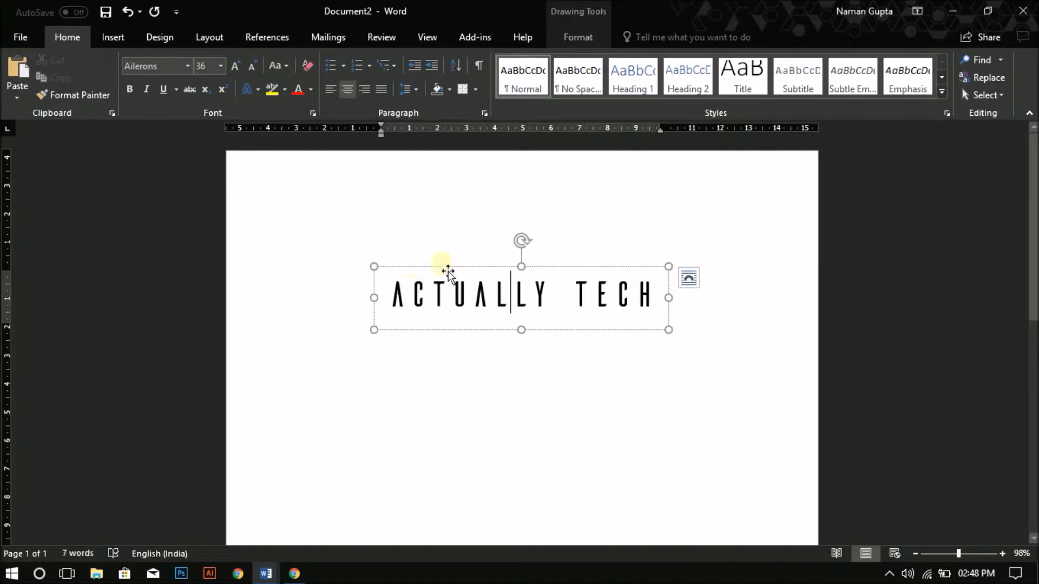
{"action": "left_click", "coordinate": [440, 269]}
{"action": "left_click_drag", "start_coordinate": [443, 275], "coordinate": [443, 321]}
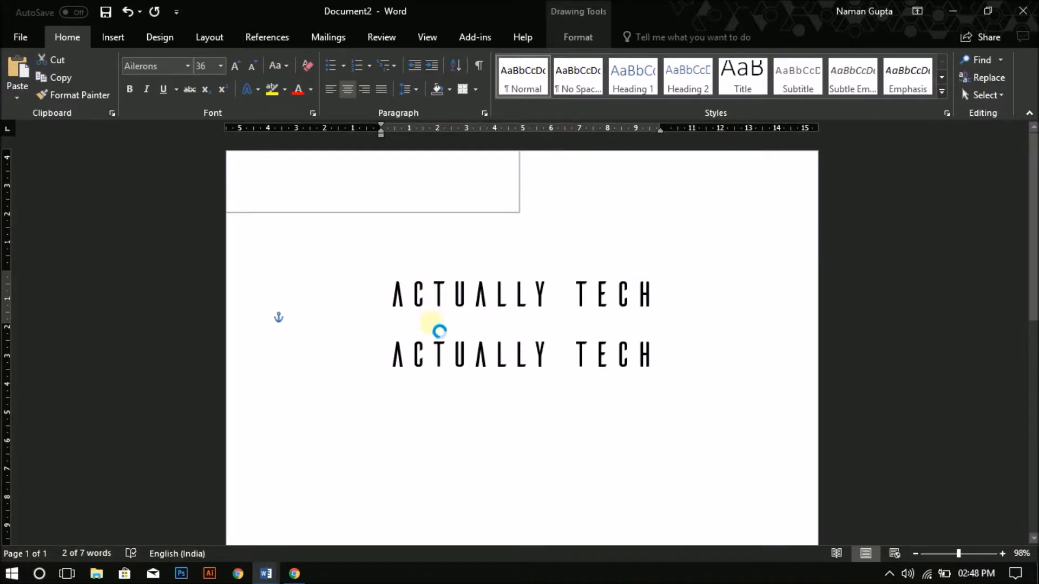
Reduce the copied ACTUALLY TECH text to 18 pt and change its font to Gotham
{"action": "double_click", "coordinate": [508, 341]}
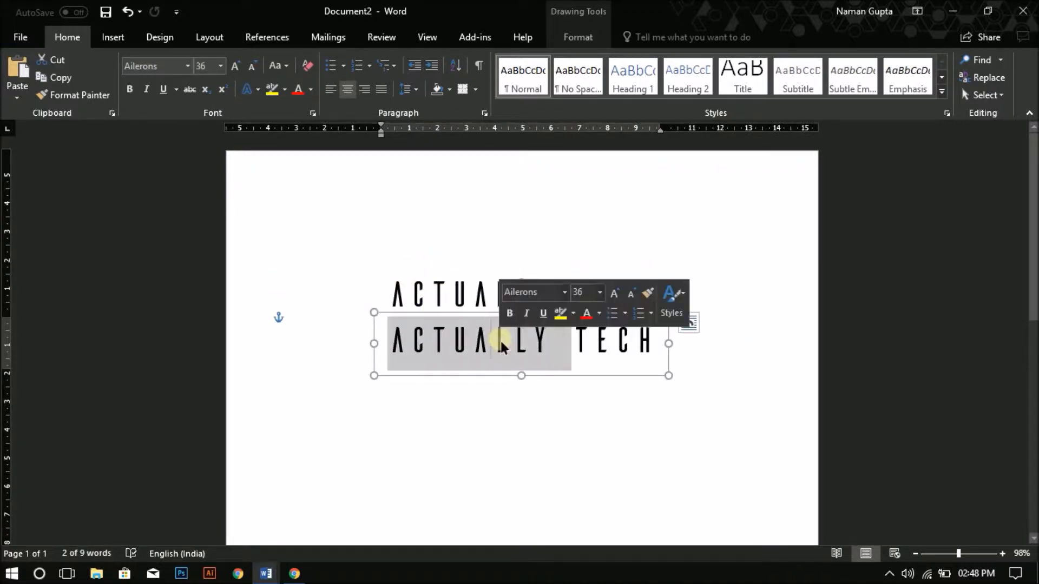
{"action": "left_click", "coordinate": [503, 342]}
{"action": "triple_click", "coordinate": [508, 348]}
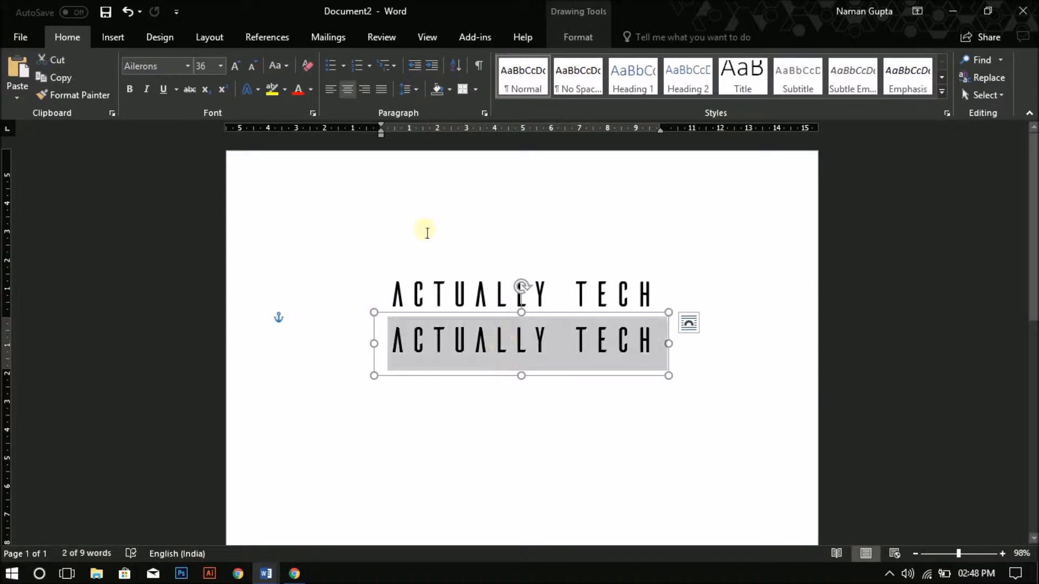
{"action": "left_click", "coordinate": [252, 66]}
{"action": "left_click", "coordinate": [252, 66]}
{"action": "left_click", "coordinate": [252, 66]}
{"action": "left_click", "coordinate": [252, 66]}
{"action": "left_click", "coordinate": [252, 66]}
{"action": "left_click", "coordinate": [252, 66]}
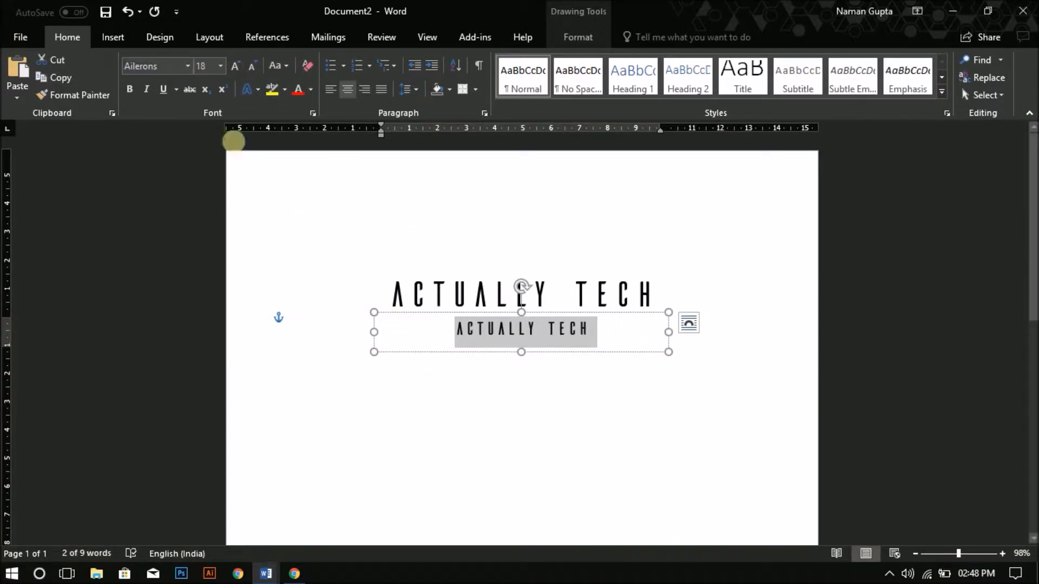
{"action": "left_click", "coordinate": [188, 67]}
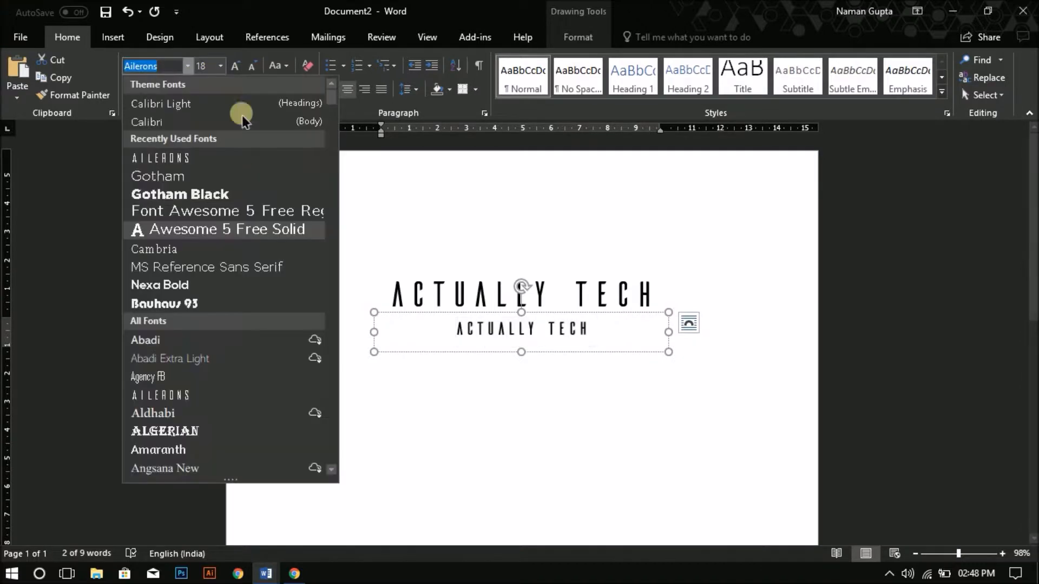
{"action": "left_click", "coordinate": [153, 183]}
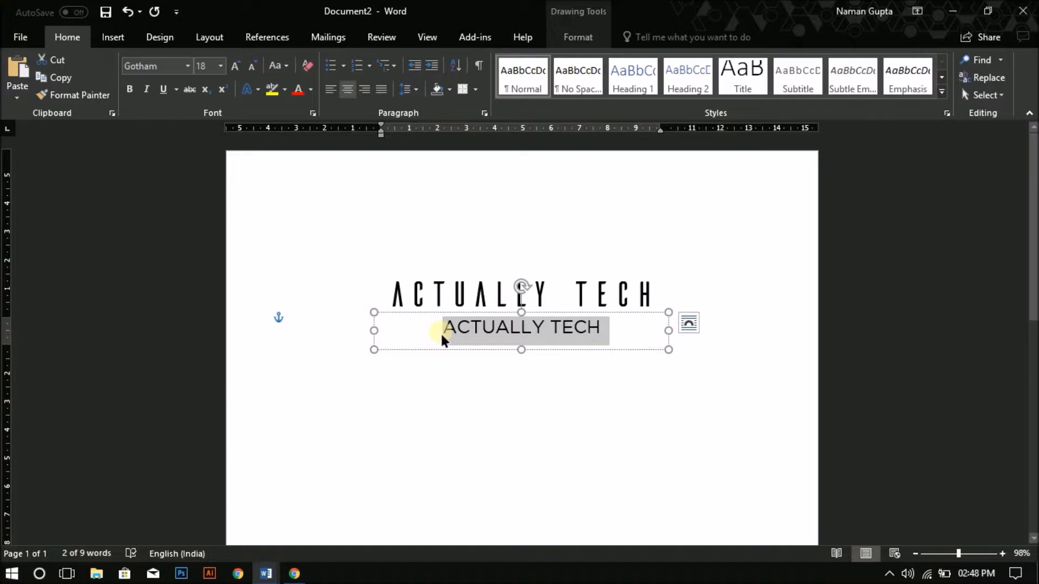
Replace the text in the lower box with the tagline "Tech Becomes Actual"
{"action": "type", "text": "Tech Becomes Actual"}
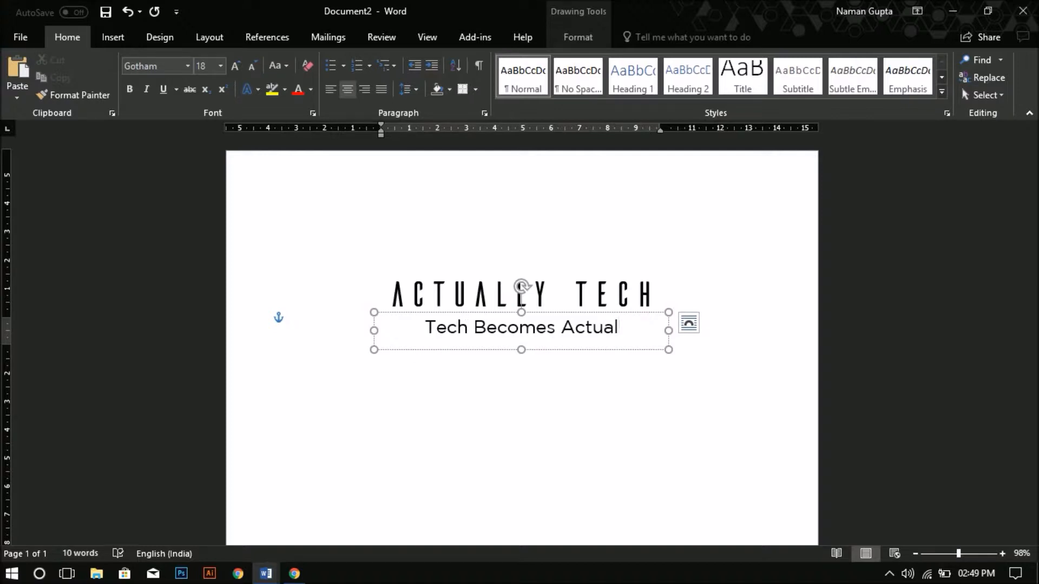
{"action": "left_click", "coordinate": [437, 376]}
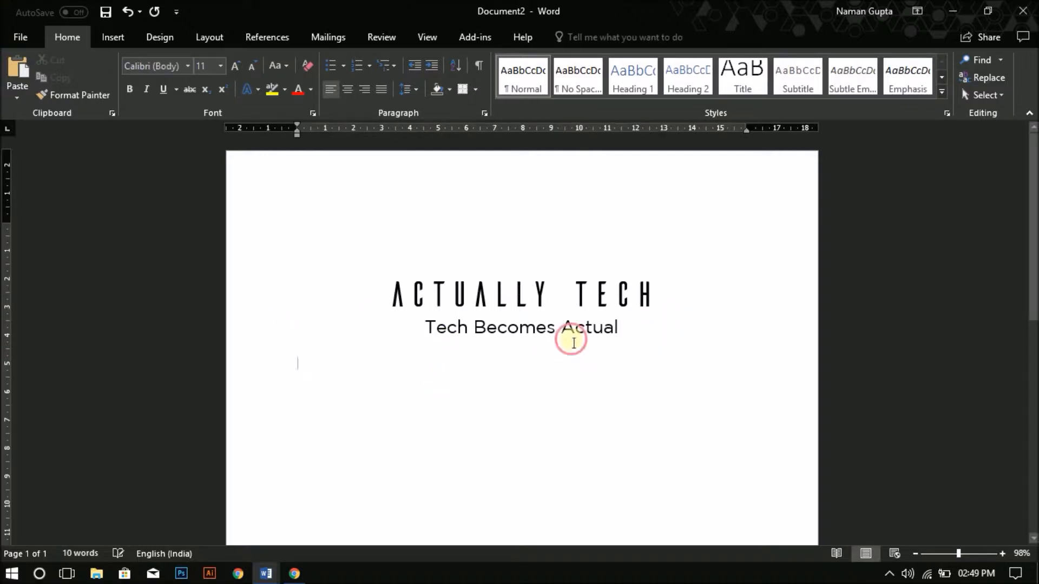
{"action": "left_click", "coordinate": [561, 327]}
{"action": "left_click_drag", "start_coordinate": [542, 312], "coordinate": [548, 317]}
{"action": "left_click", "coordinate": [605, 425]}
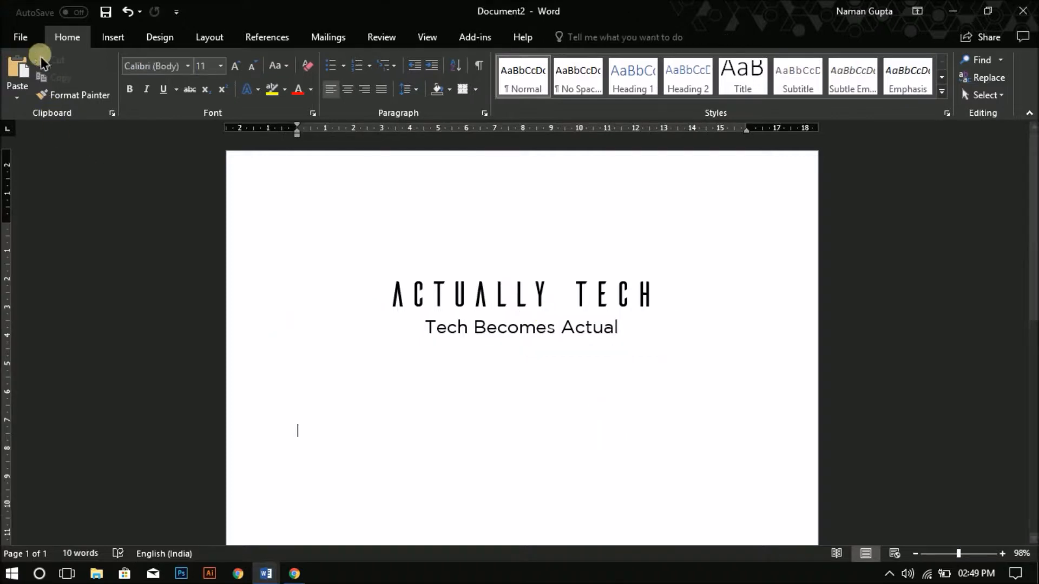
Draw a thin horizontal rectangle about 10.7 cm wide and 0.32 cm high below the tagline
{"action": "left_click", "coordinate": [98, 41]}
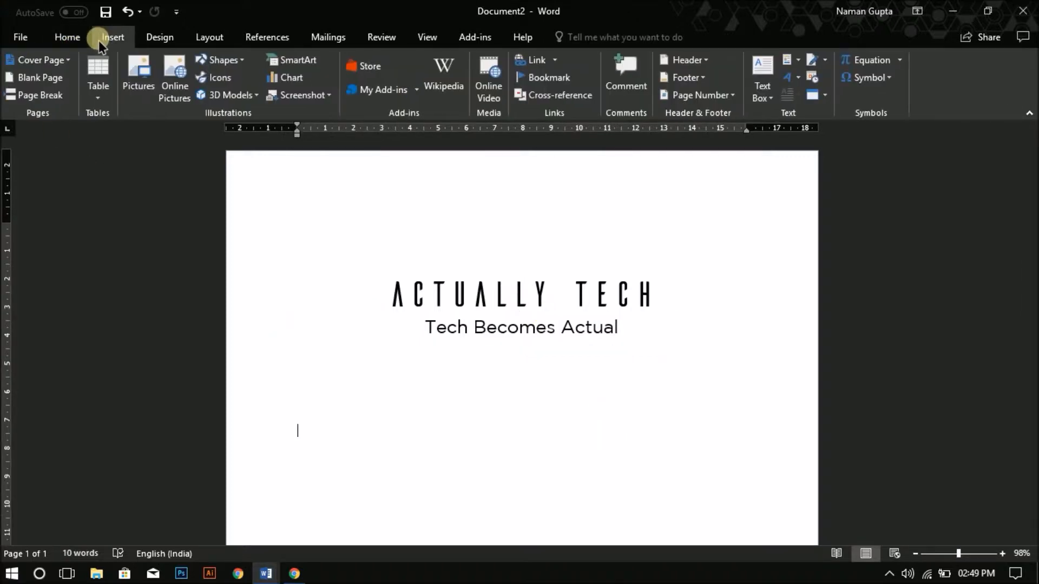
{"action": "left_click", "coordinate": [224, 61]}
{"action": "left_click", "coordinate": [248, 96]}
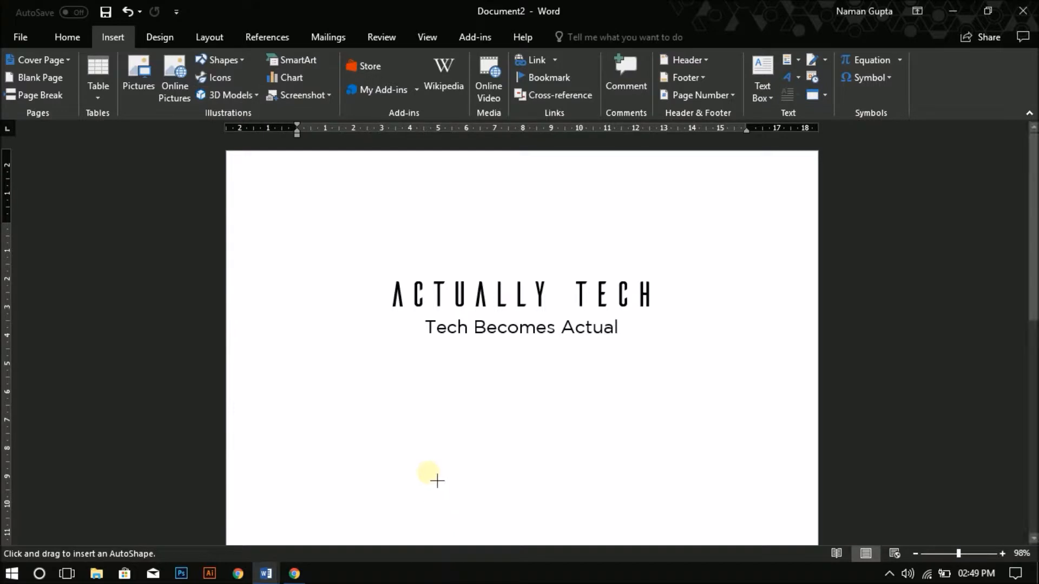
{"action": "left_click_drag", "start_coordinate": [361, 426], "coordinate": [665, 435]}
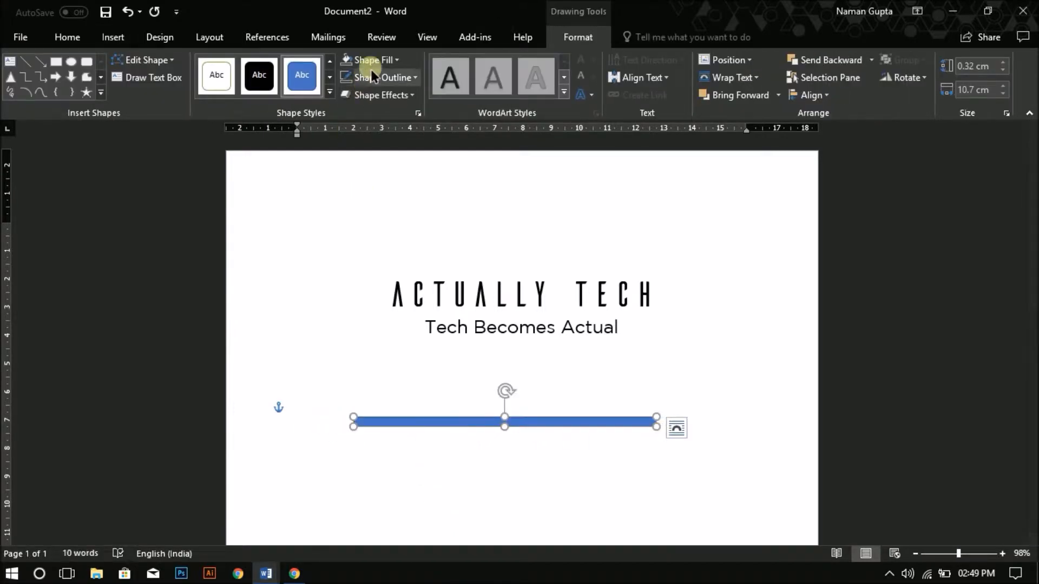
Fill the thin rectangle with the standard orange colour and remove its outline
{"action": "left_click", "coordinate": [373, 62]}
{"action": "left_click", "coordinate": [374, 179]}
{"action": "left_click", "coordinate": [375, 80]}
{"action": "left_click", "coordinate": [391, 206]}
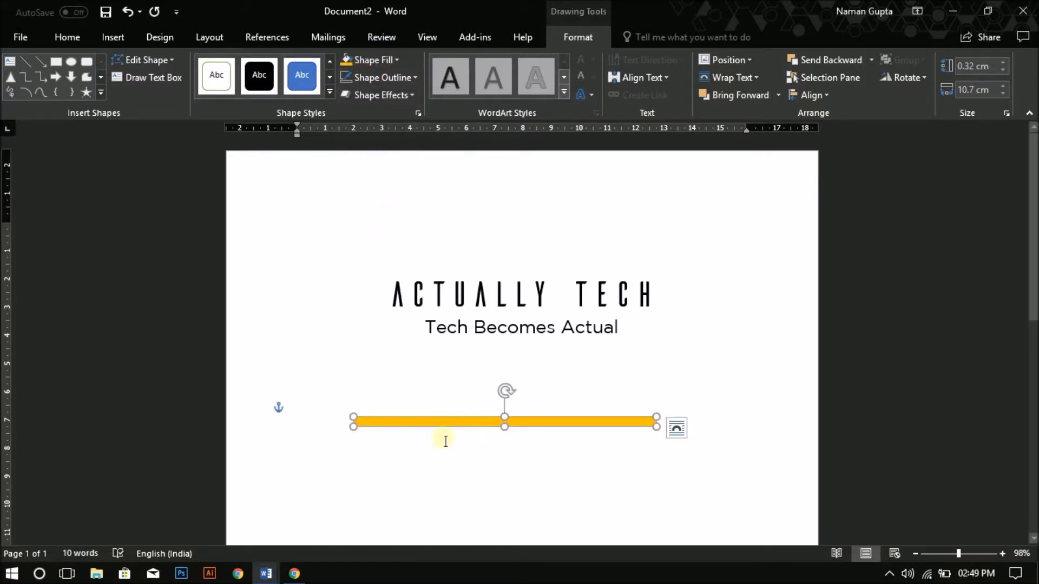
Make the orange bar thinner and place matching, aligned bars above ACTUALLY TECH and below the tagline
{"action": "mouse_move", "coordinate": [443, 430]}
{"action": "left_mouse_down"}
{"action": "mouse_move", "coordinate": [466, 264]}
{"action": "mouse_move", "coordinate": [456, 417]}
{"action": "left_mouse_up"}
{"action": "scroll", "coordinate": [536, 430], "scroll_direction": "up", "scroll_amount": 3}
{"action": "scroll", "coordinate": [535, 430], "scroll_direction": "up", "scroll_amount": 3}
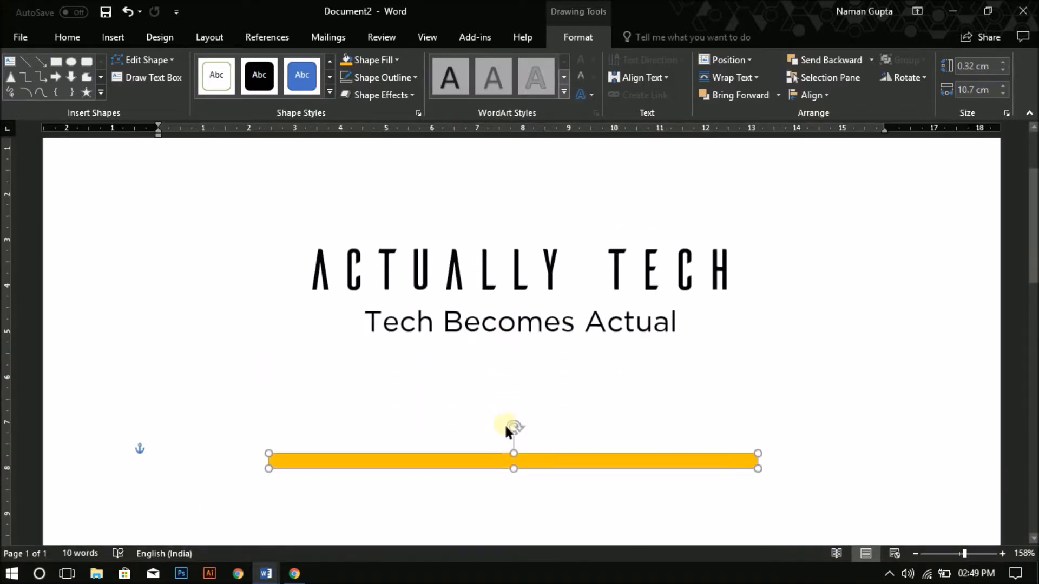
{"action": "scroll", "coordinate": [507, 431], "scroll_direction": "down", "scroll_amount": 1}
{"action": "left_click_drag", "start_coordinate": [518, 421], "coordinate": [475, 318]}
{"action": "left_click", "coordinate": [498, 395]}
{"action": "scroll", "coordinate": [498, 396], "scroll_direction": "up", "scroll_amount": 2}
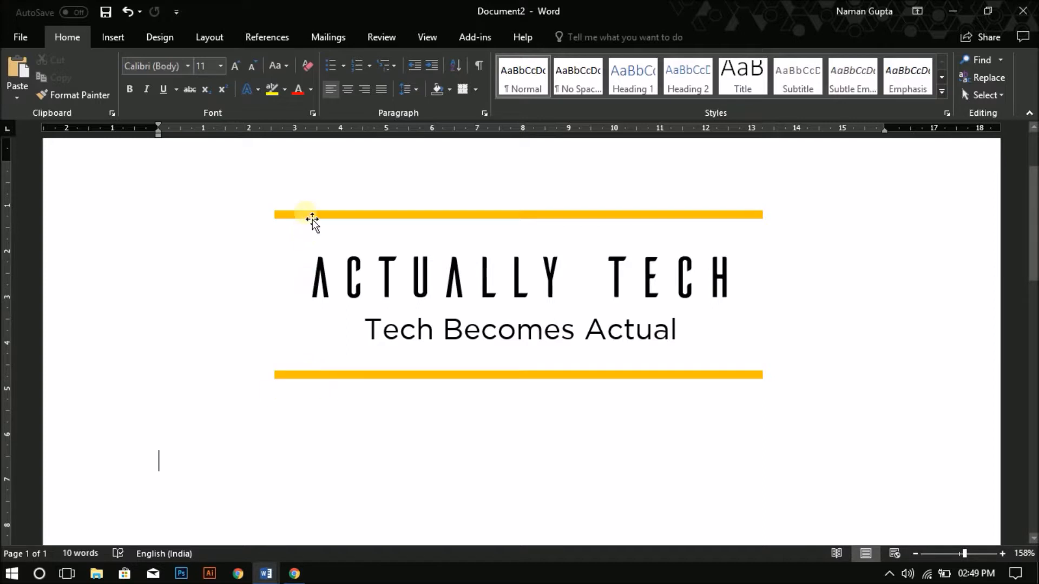
{"action": "left_click", "coordinate": [313, 216]}
{"action": "left_click", "coordinate": [311, 380], "text": "ctrl"}
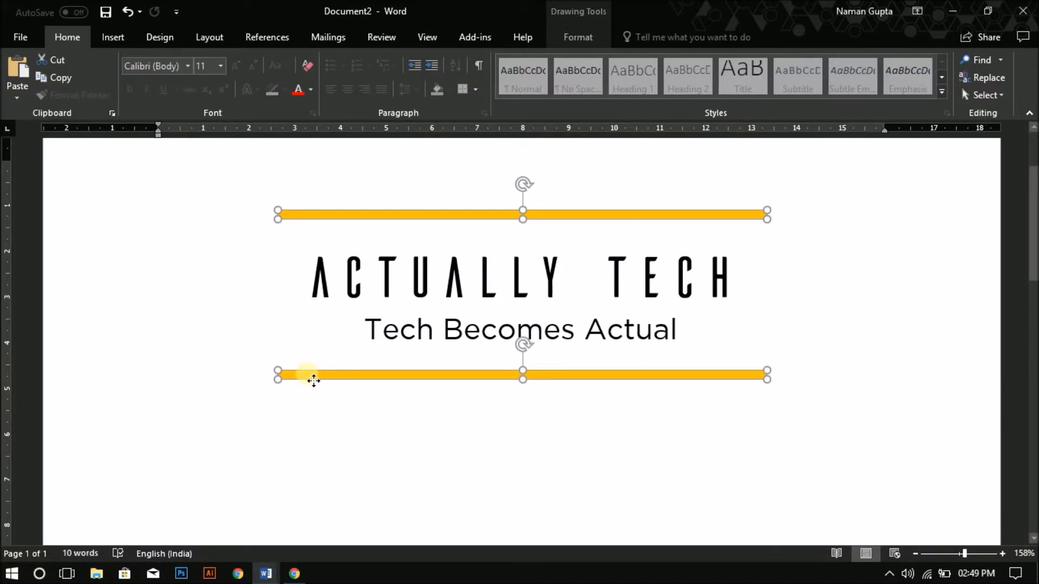
{"action": "left_click", "coordinate": [377, 436]}
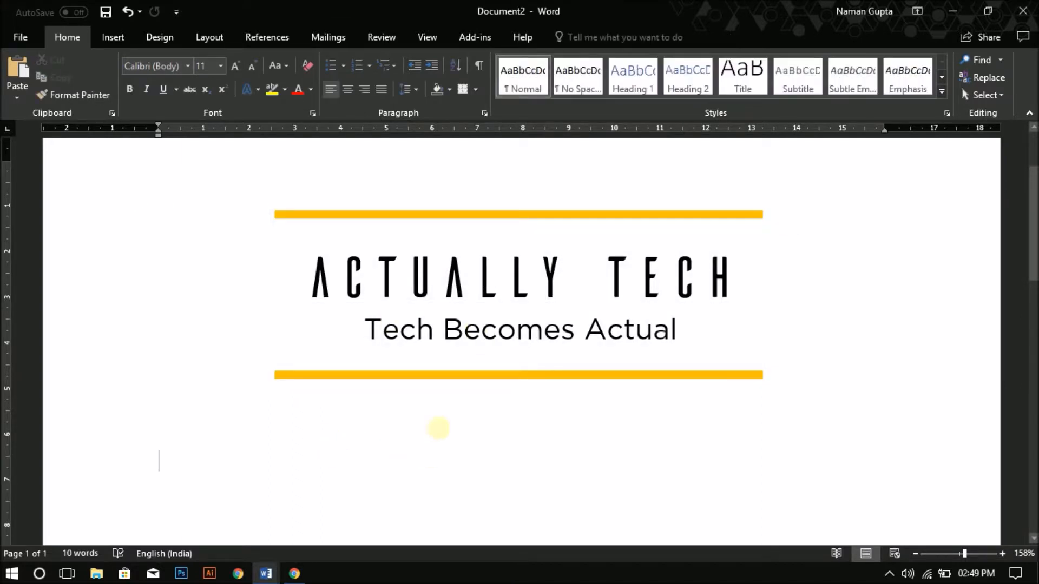
Copy the lower orange bar, rotate the copy to vertical and place it at the left end of the two bars
{"action": "left_click", "coordinate": [351, 377]}
{"action": "left_click_drag", "start_coordinate": [357, 383], "coordinate": [307, 438]}
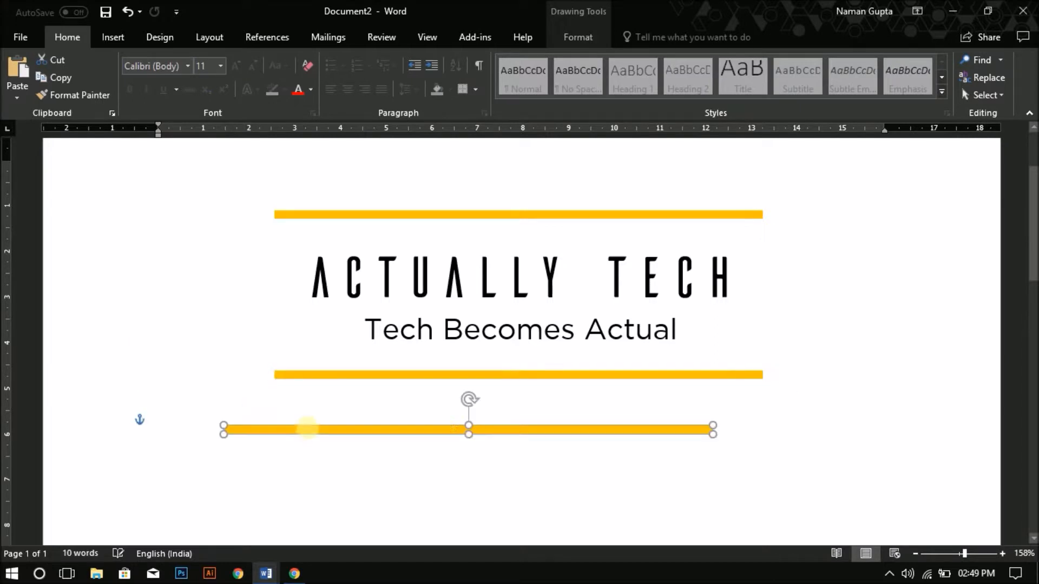
{"action": "left_click_drag", "start_coordinate": [473, 409], "coordinate": [414, 444]}
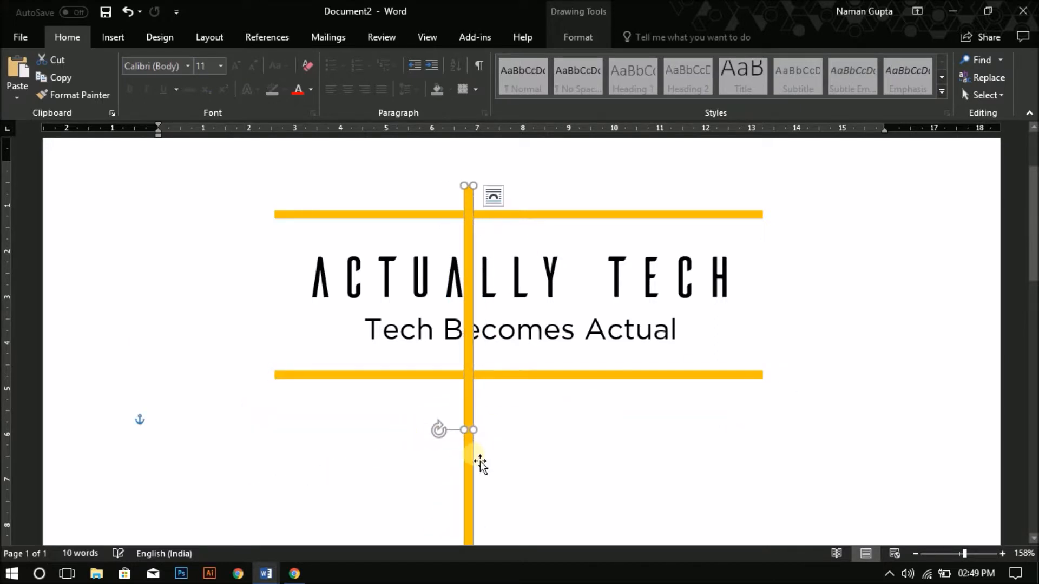
{"action": "left_click_drag", "start_coordinate": [478, 460], "coordinate": [287, 489]}
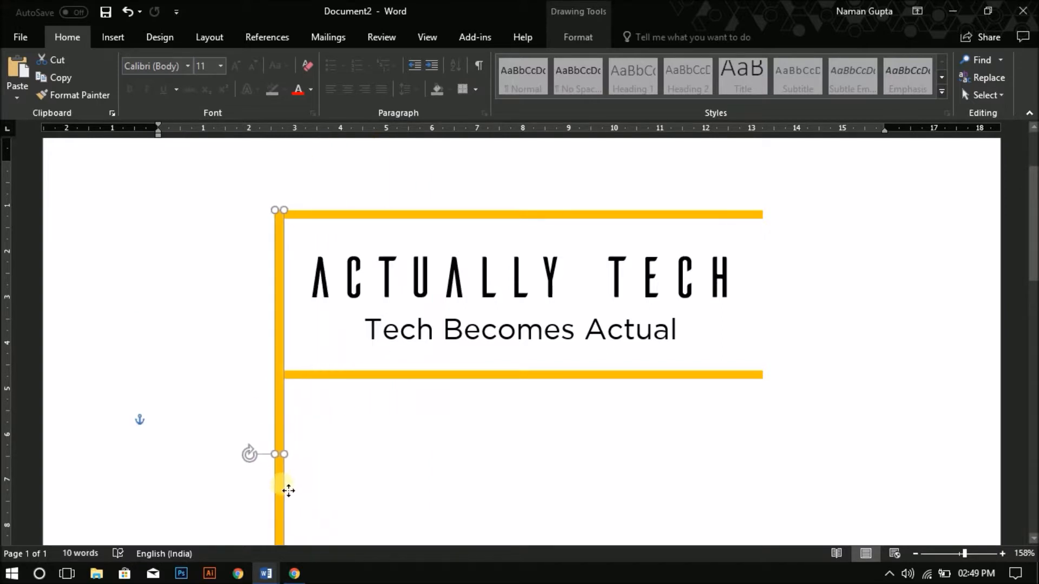
Shorten the vertical bar so that it ends at the lower horizontal bar
{"action": "scroll", "coordinate": [303, 459], "scroll_direction": "down", "scroll_amount": 5}
{"action": "left_click_drag", "start_coordinate": [278, 470], "coordinate": [290, 163]}
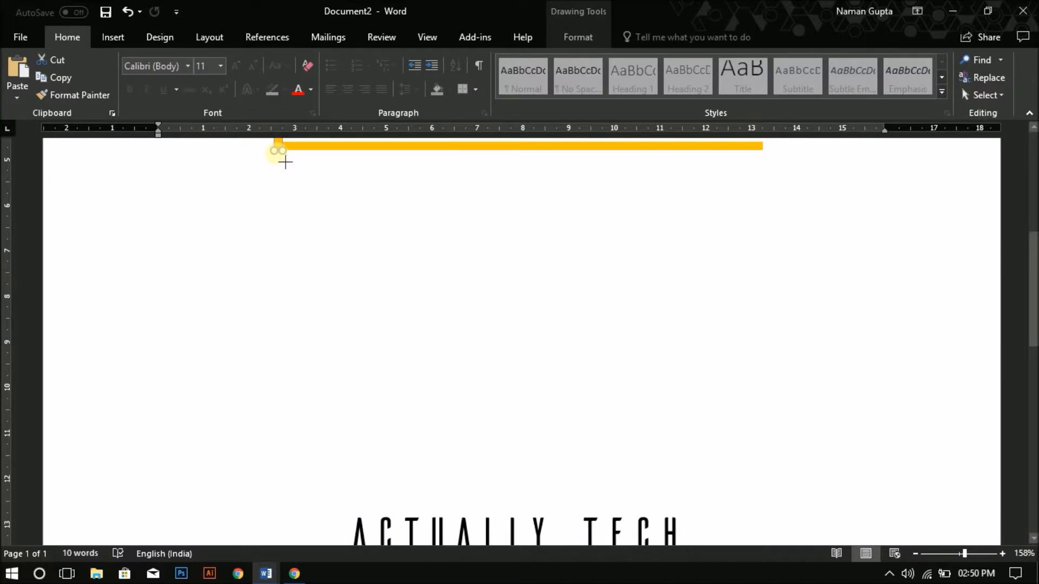
{"action": "scroll", "coordinate": [295, 244], "scroll_direction": "up", "scroll_amount": 5}
{"action": "left_click", "coordinate": [222, 313]}
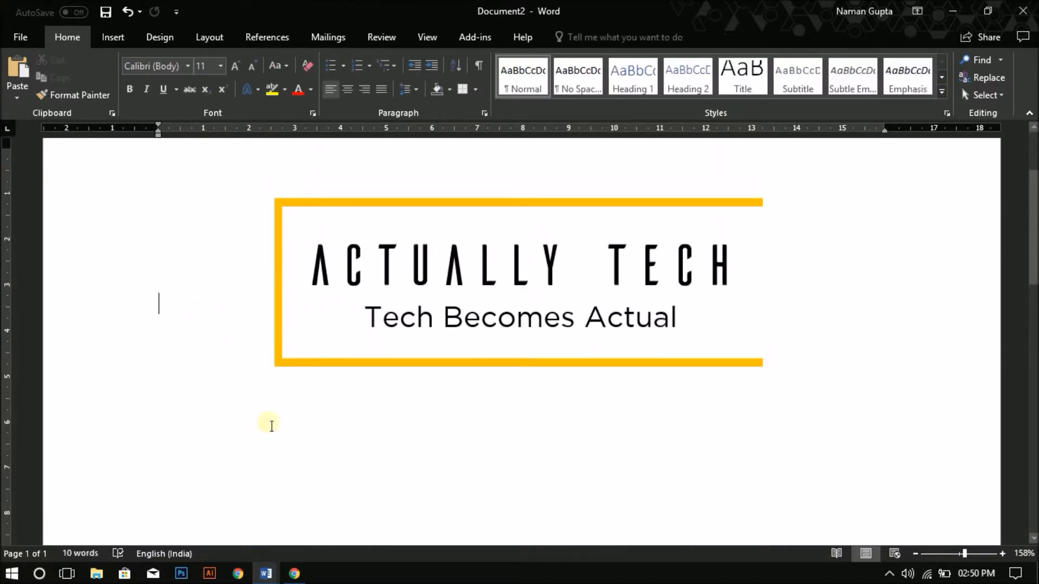
Close the frame with a copy of the vertical bar at the right end and line up the left bar with the corners
{"action": "left_click", "coordinate": [279, 325]}
{"action": "left_click_drag", "start_coordinate": [281, 322], "coordinate": [323, 338]}
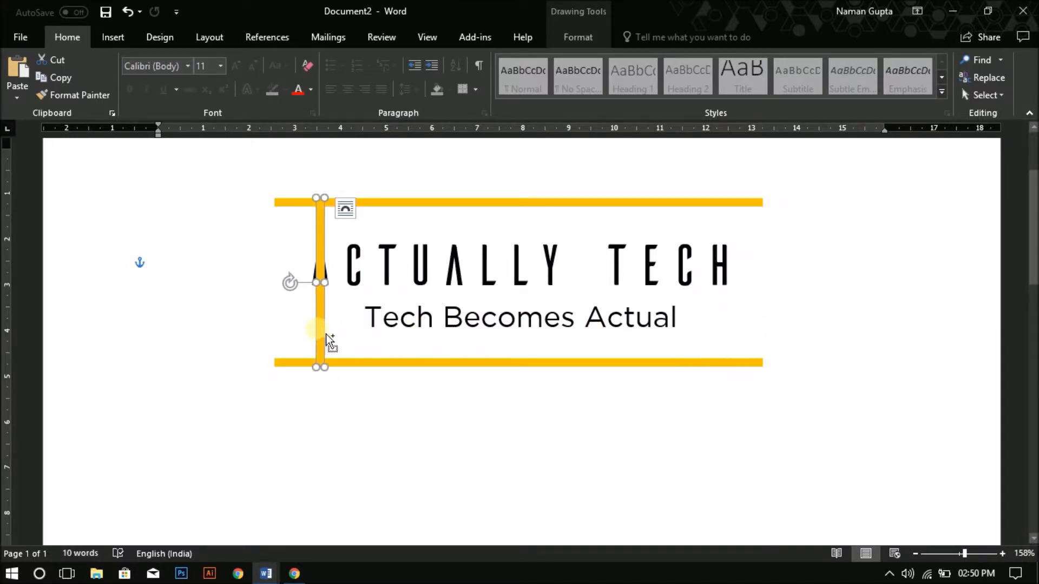
{"action": "key", "text": "ctrl+z"}
{"action": "left_click_drag", "start_coordinate": [768, 324], "coordinate": [284, 313]}
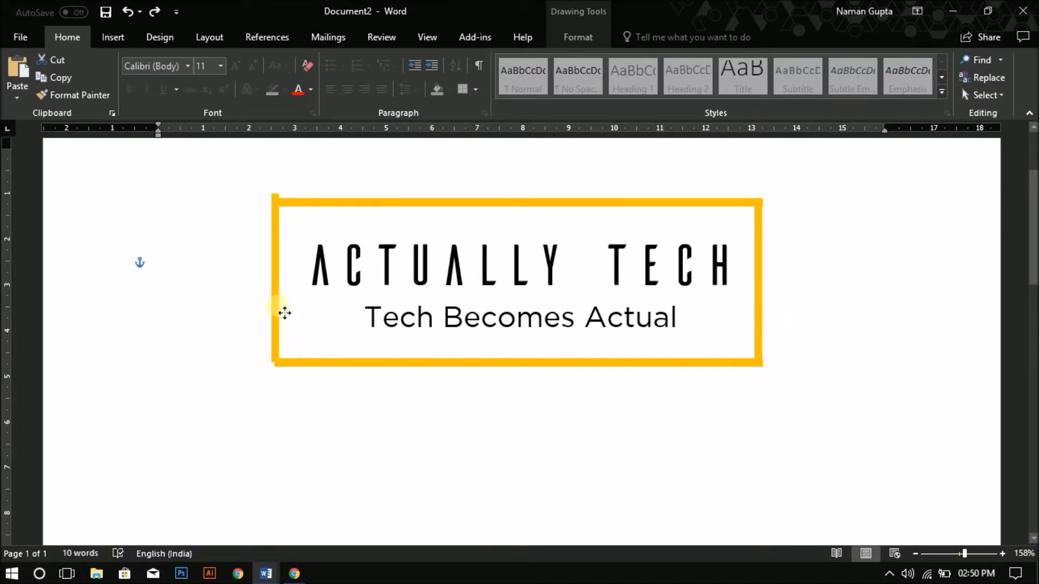
{"action": "left_click", "coordinate": [342, 425]}
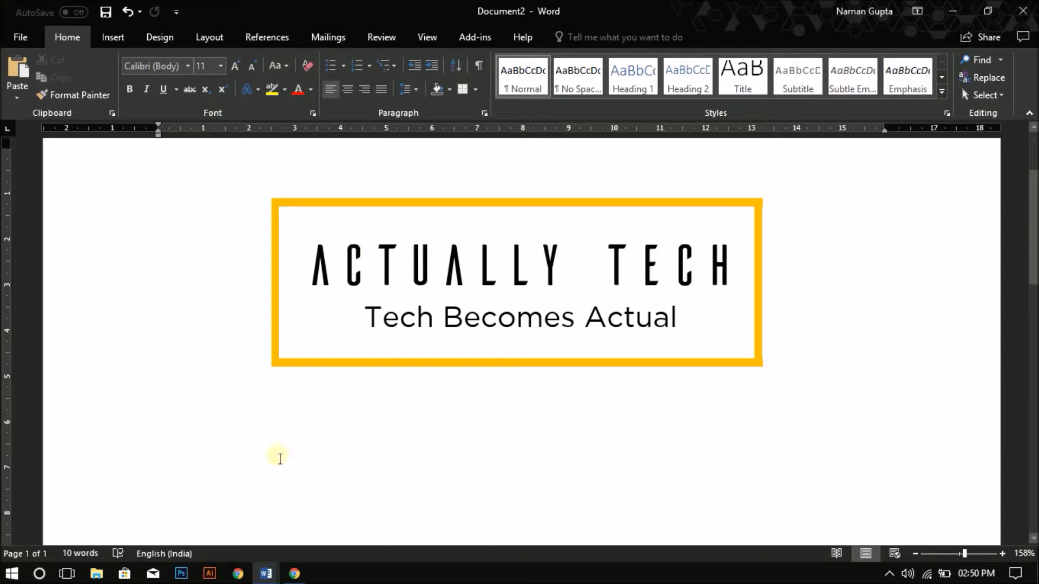
Draw a rectangle about 11.25 cm wide and 1.32 cm high across the middle of the frame, overlapping both vertical bars
{"action": "left_click", "coordinate": [112, 36]}
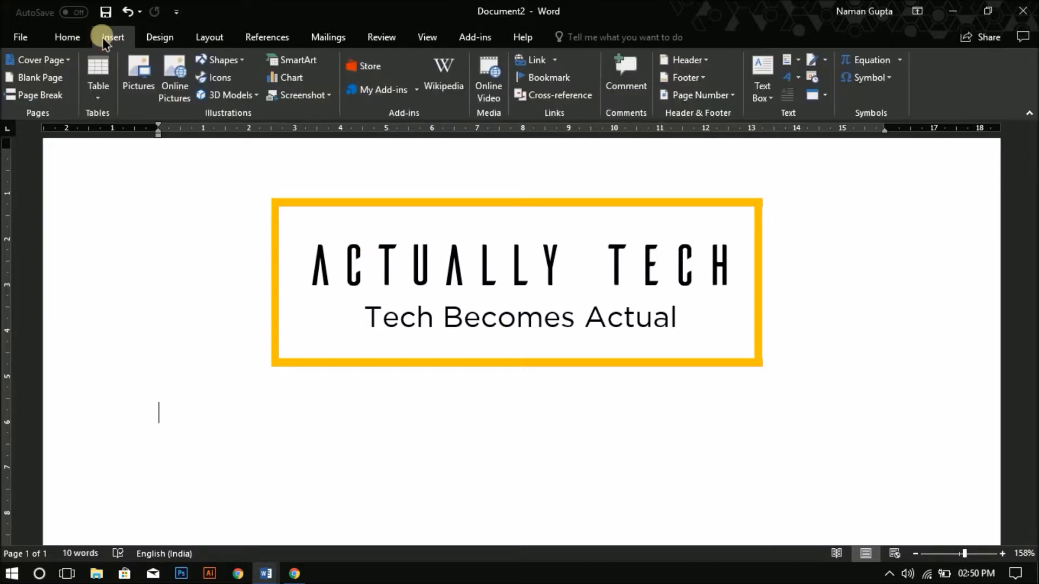
{"action": "left_click", "coordinate": [233, 59]}
{"action": "left_click", "coordinate": [250, 98]}
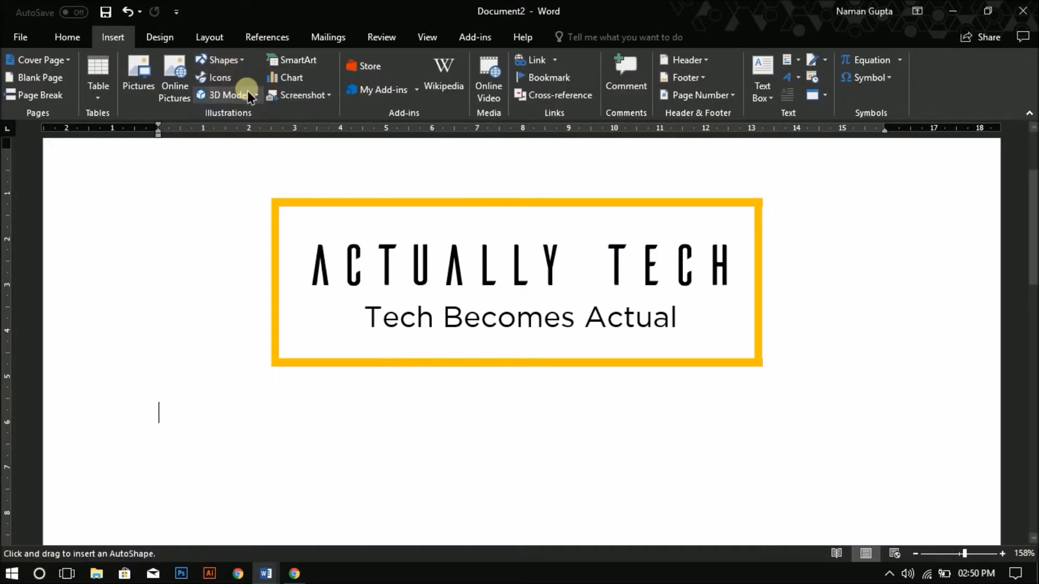
{"action": "mouse_move", "coordinate": [265, 255]}
{"action": "left_mouse_down"}
{"action": "mouse_move", "coordinate": [296, 272]}
{"action": "mouse_move", "coordinate": [814, 301]}
{"action": "mouse_move", "coordinate": [789, 325]}
{"action": "left_mouse_up"}
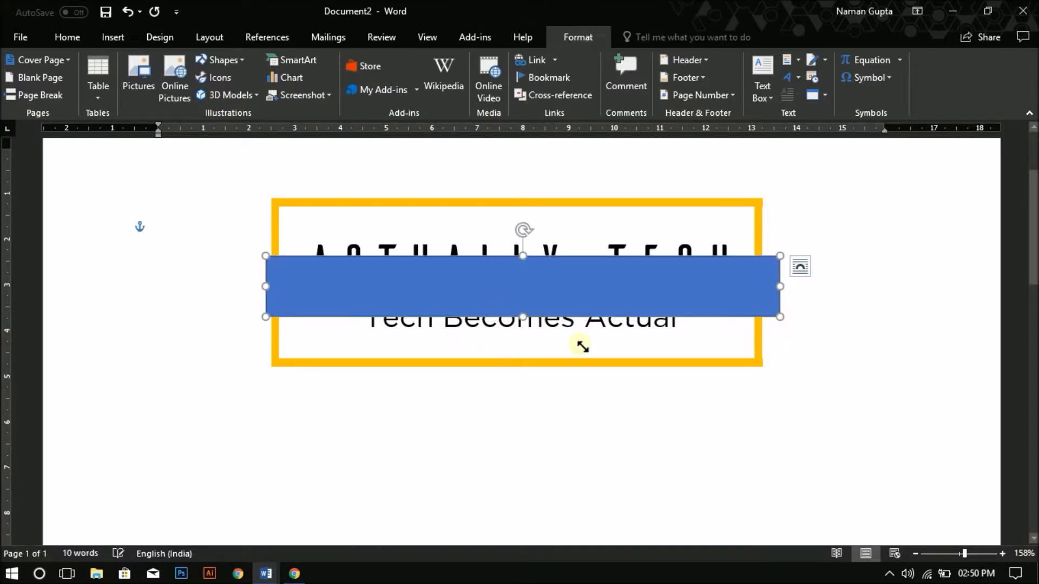
Fill the overlapping rectangle with white and remove its outline to leave gaps in the frame's sides
{"action": "left_click", "coordinate": [368, 60]}
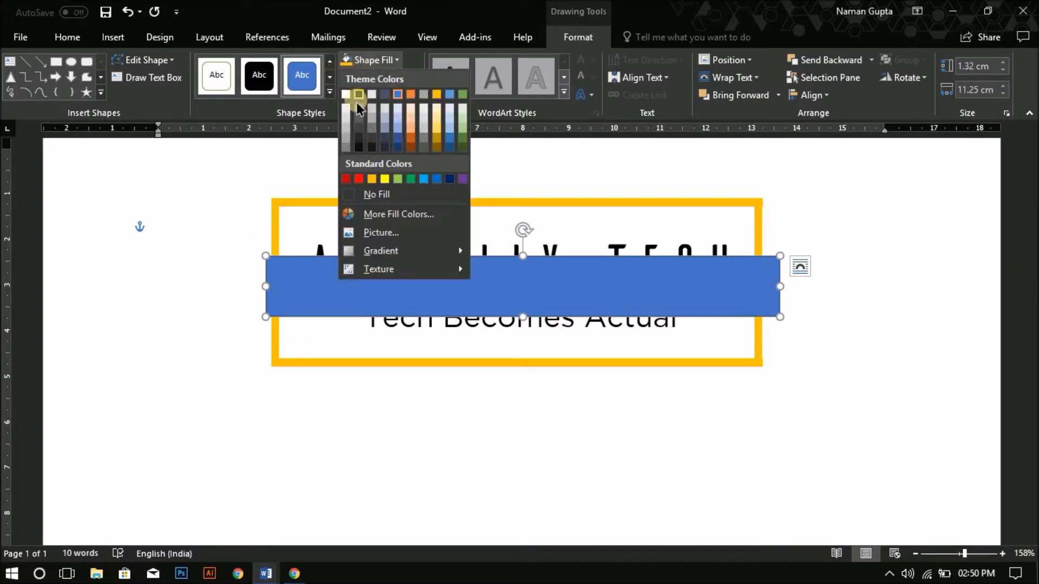
{"action": "left_click", "coordinate": [348, 96]}
{"action": "left_click", "coordinate": [378, 78]}
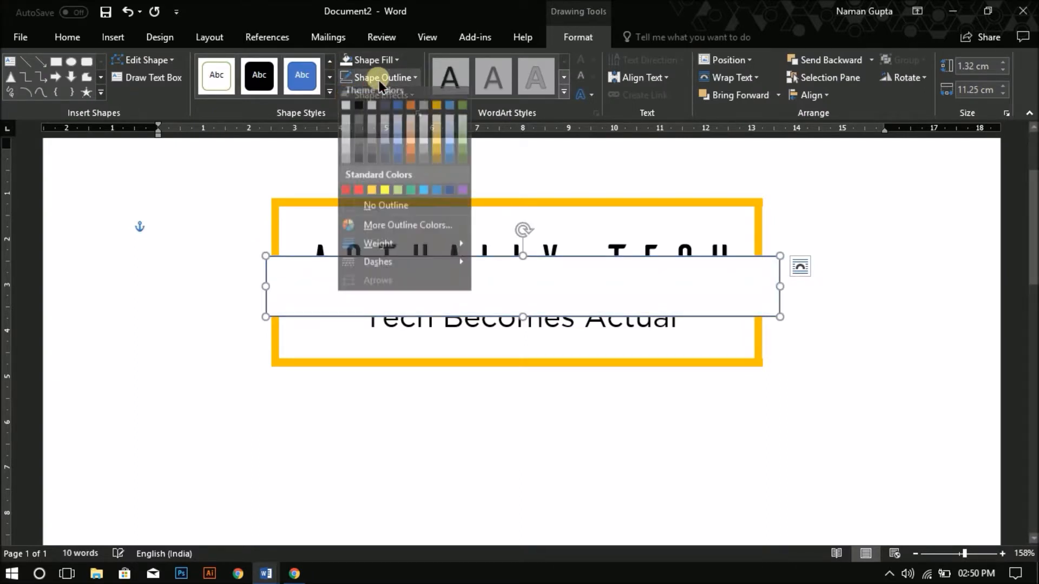
{"action": "left_click", "coordinate": [373, 205]}
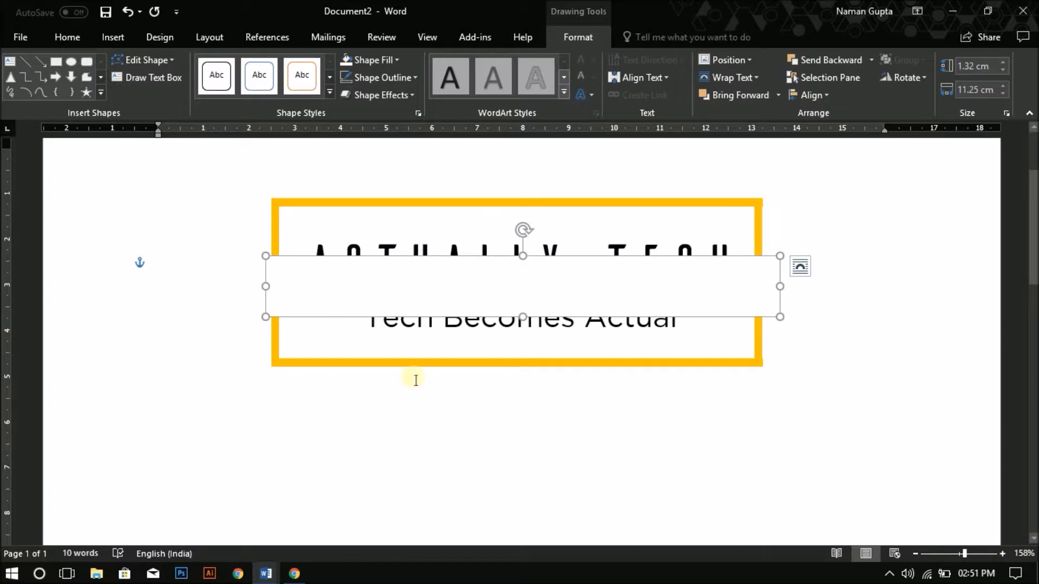
Select the ACTUALLY TECH and tagline text boxes together and bring them in front of the white rectangle
{"action": "left_click", "coordinate": [349, 249]}
{"action": "left_click", "coordinate": [324, 227]}
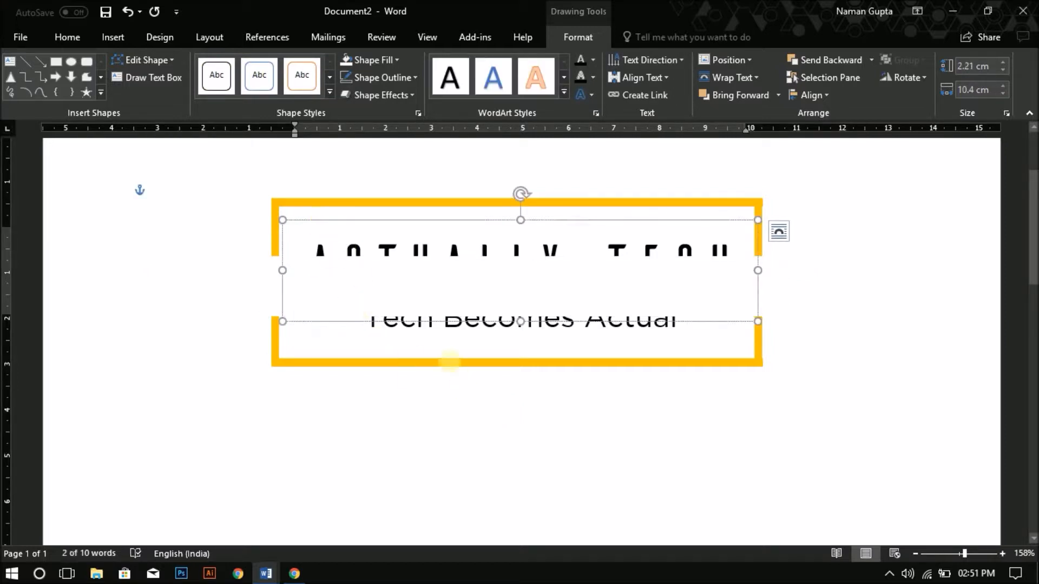
{"action": "key", "text": "ctrl"}
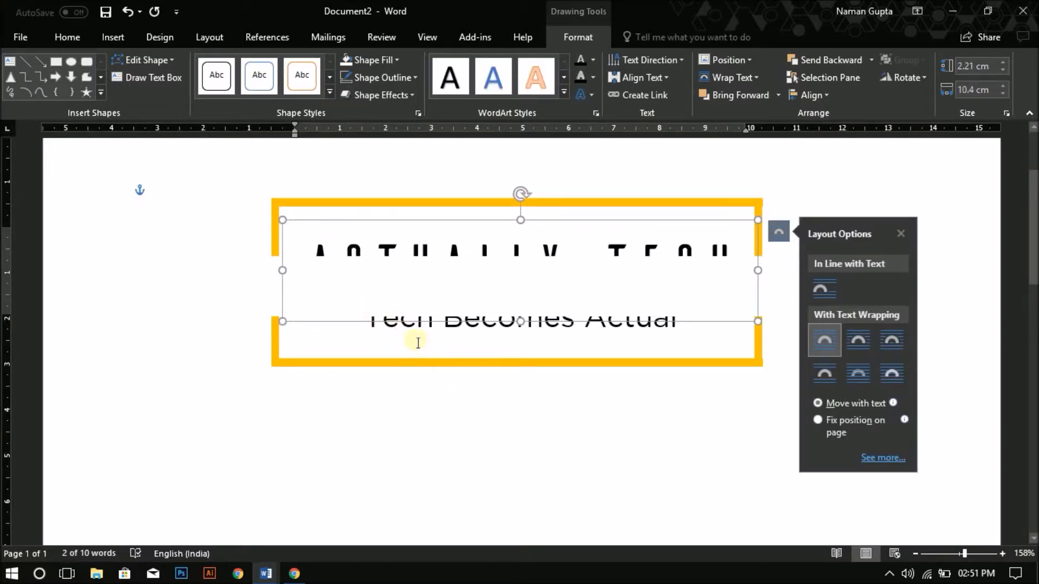
{"action": "left_click", "coordinate": [416, 341]}
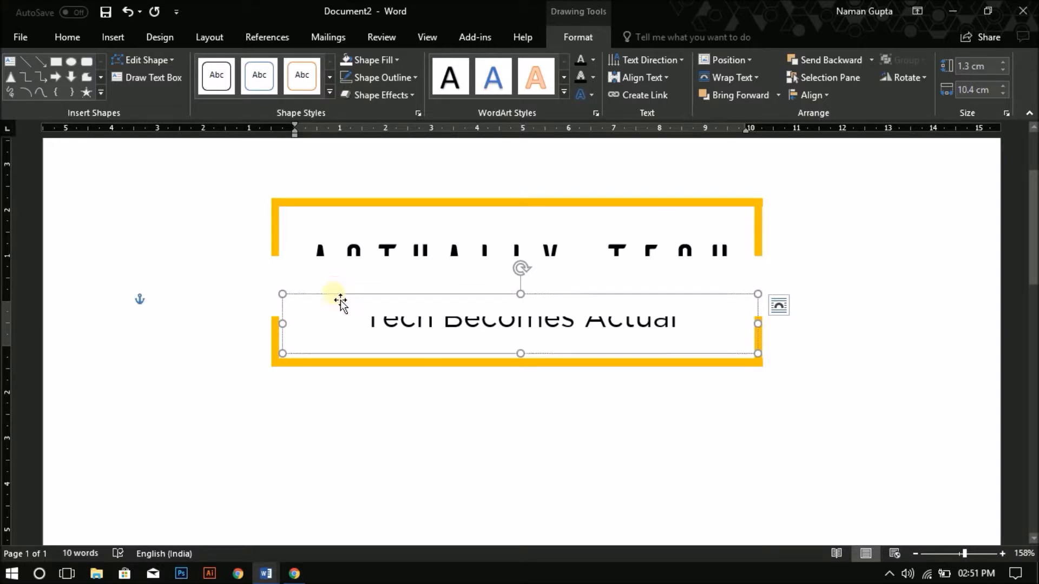
{"action": "left_click", "coordinate": [326, 258], "text": "shift"}
{"action": "left_click", "coordinate": [327, 257]}
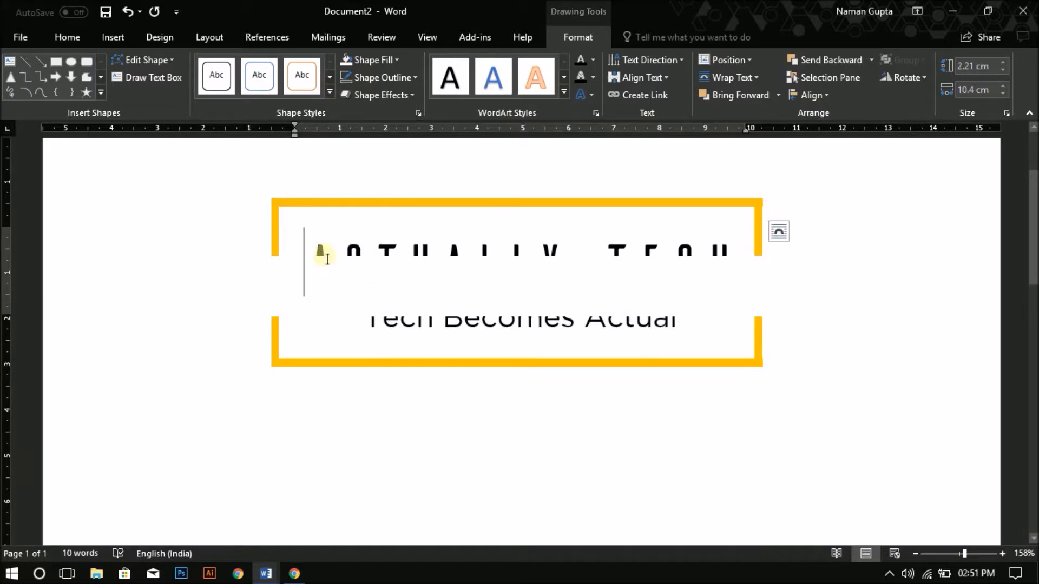
{"action": "left_click", "coordinate": [318, 235]}
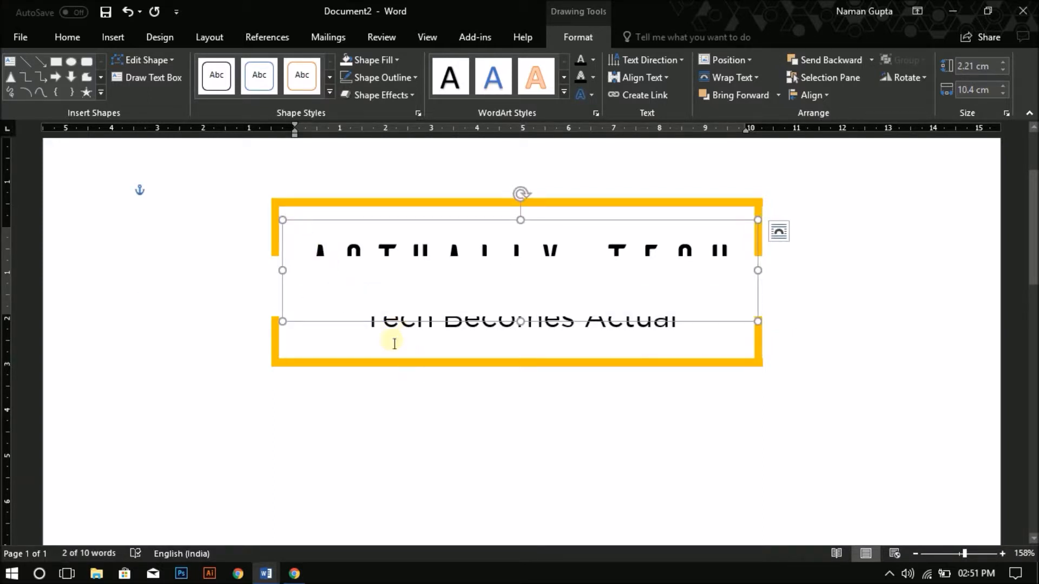
{"action": "left_click", "coordinate": [409, 356], "text": "shift"}
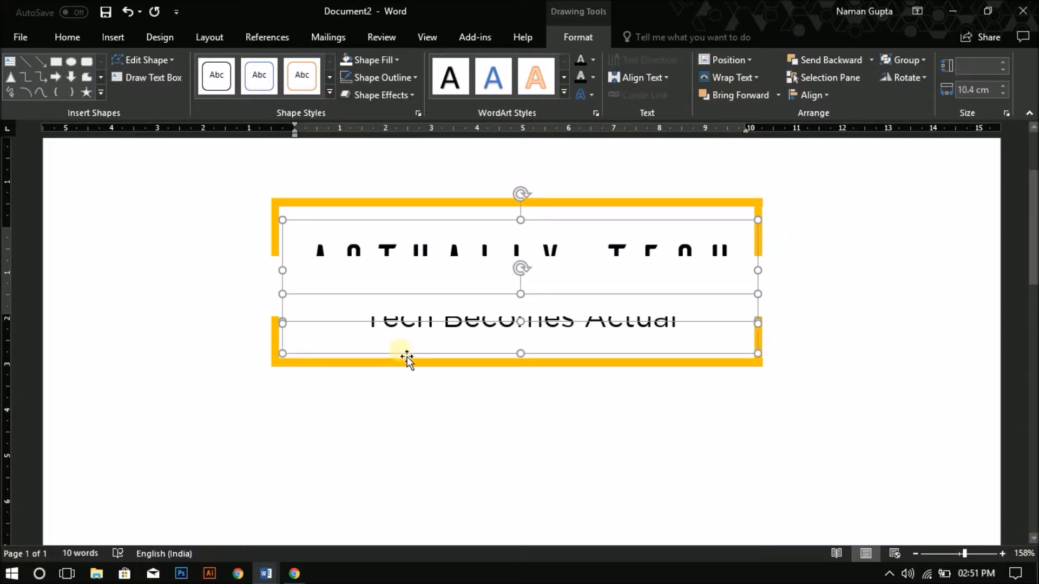
{"action": "right_click", "coordinate": [409, 356]}
{"action": "left_click", "coordinate": [442, 210]}
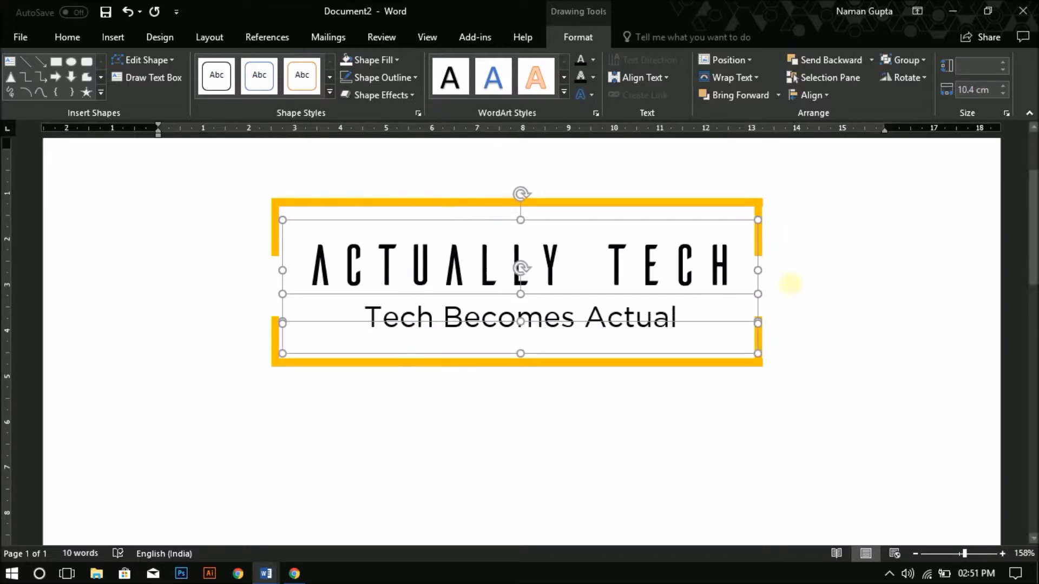
{"action": "left_click", "coordinate": [820, 290]}
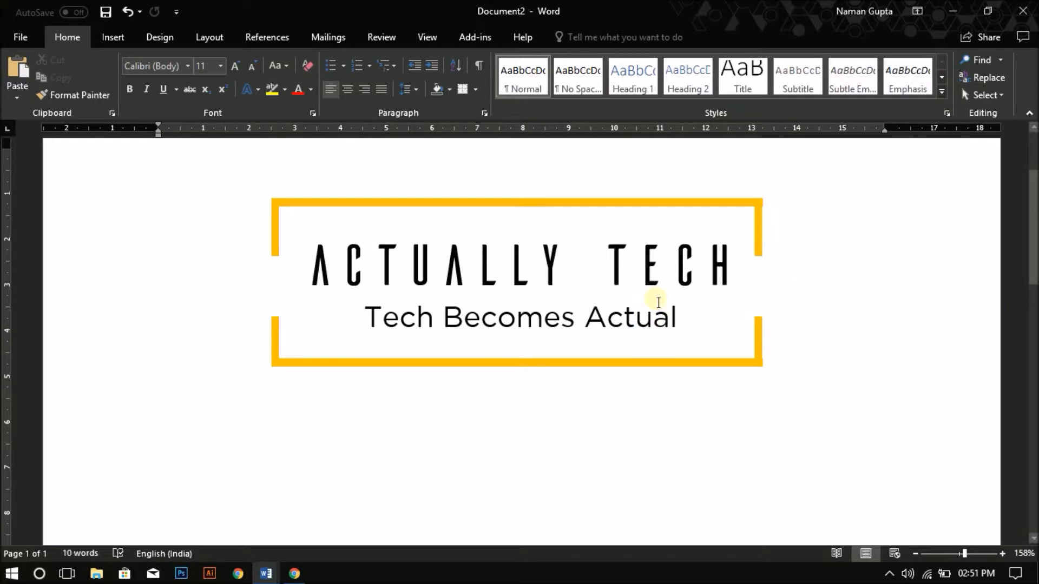
Review the framed logo and the logo with flanking lines on the page
{"action": "scroll", "coordinate": [659, 302], "scroll_direction": "down", "scroll_amount": 7}
{"action": "scroll", "coordinate": [658, 302], "scroll_direction": "down", "scroll_amount": 3}
{"action": "scroll", "coordinate": [644, 338], "scroll_direction": "up", "scroll_amount": 1}
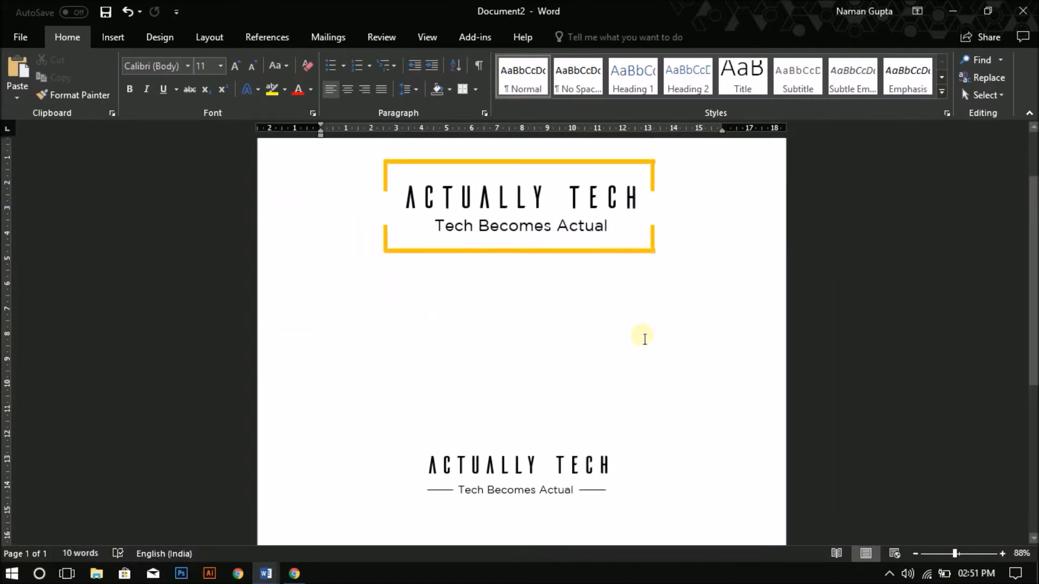
{"action": "scroll", "coordinate": [644, 339], "scroll_direction": "up", "scroll_amount": 1}
{"action": "scroll", "coordinate": [537, 371], "scroll_direction": "down", "scroll_amount": 3}
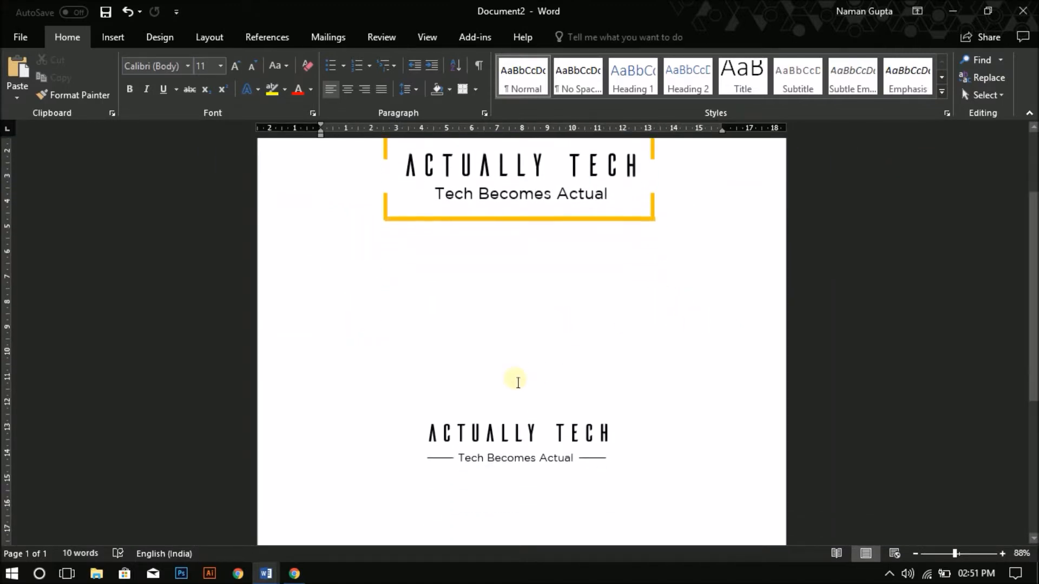
{"action": "scroll", "coordinate": [512, 379], "scroll_direction": "up", "scroll_amount": 2}
{"action": "scroll", "coordinate": [511, 378], "scroll_direction": "up", "scroll_amount": 3}
{"action": "scroll", "coordinate": [512, 378], "scroll_direction": "down", "scroll_amount": 6}
{"action": "scroll", "coordinate": [512, 376], "scroll_direction": "down", "scroll_amount": 4}
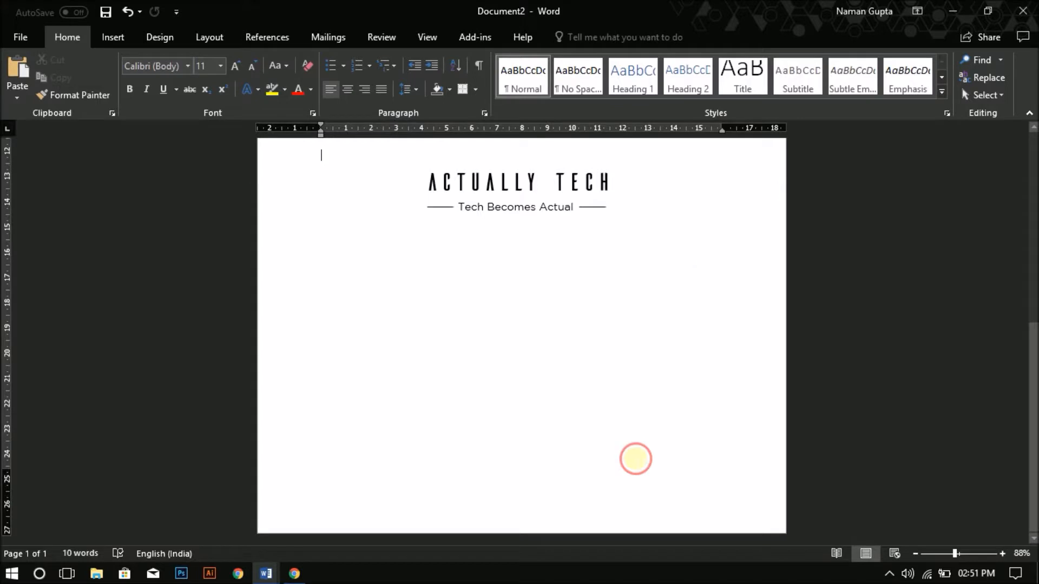
{"action": "scroll", "coordinate": [597, 402], "scroll_direction": "up", "scroll_amount": 9}
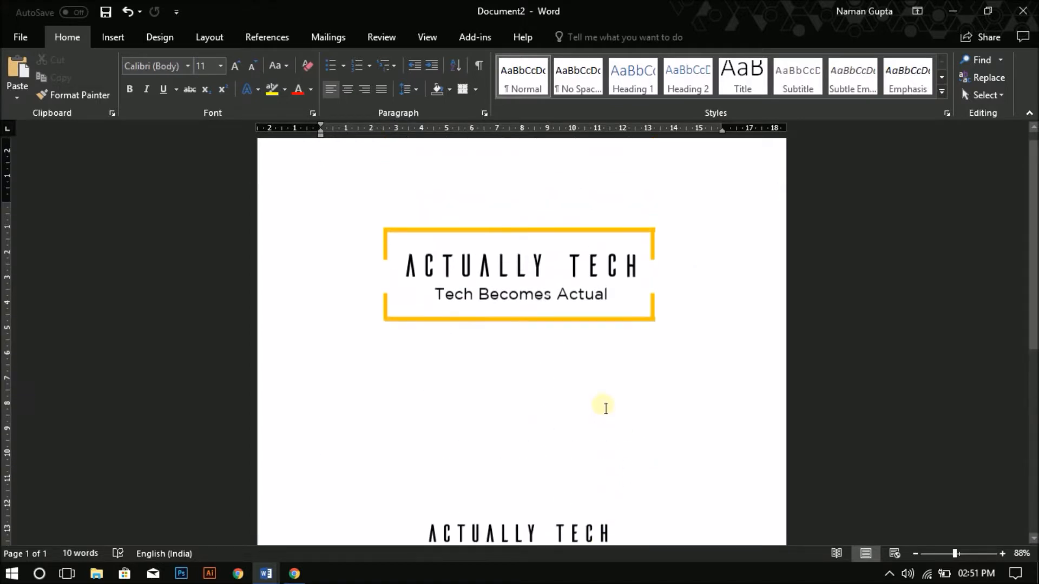
{"action": "scroll", "coordinate": [604, 408], "scroll_direction": "up", "scroll_amount": 1}
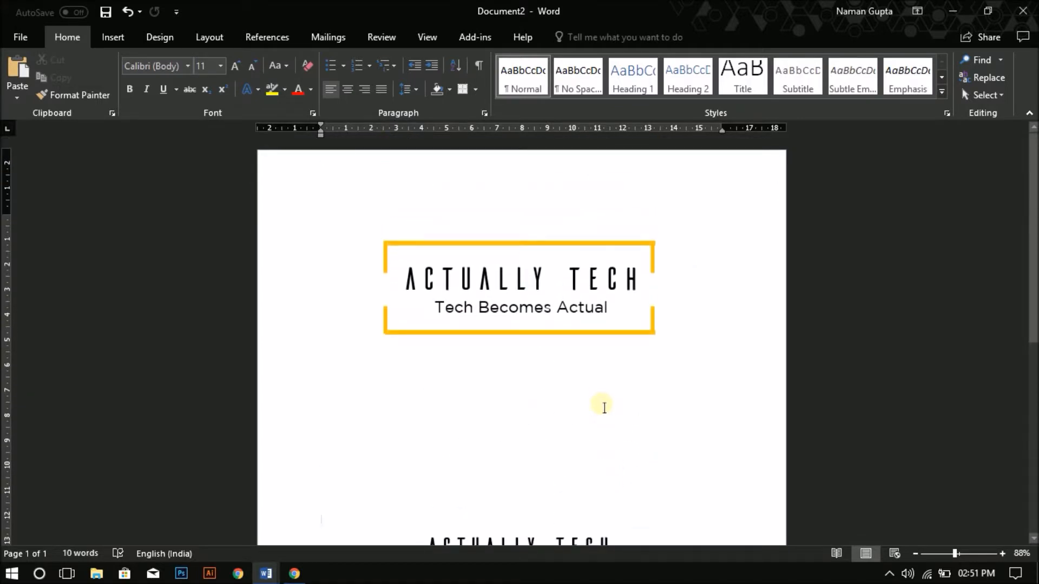
Start exporting the logo document with the Change File Type option, bringing up the Save As dialog
{"action": "scroll", "coordinate": [604, 407], "scroll_direction": "down", "scroll_amount": 2}
{"action": "scroll", "coordinate": [604, 407], "scroll_direction": "up", "scroll_amount": 1}
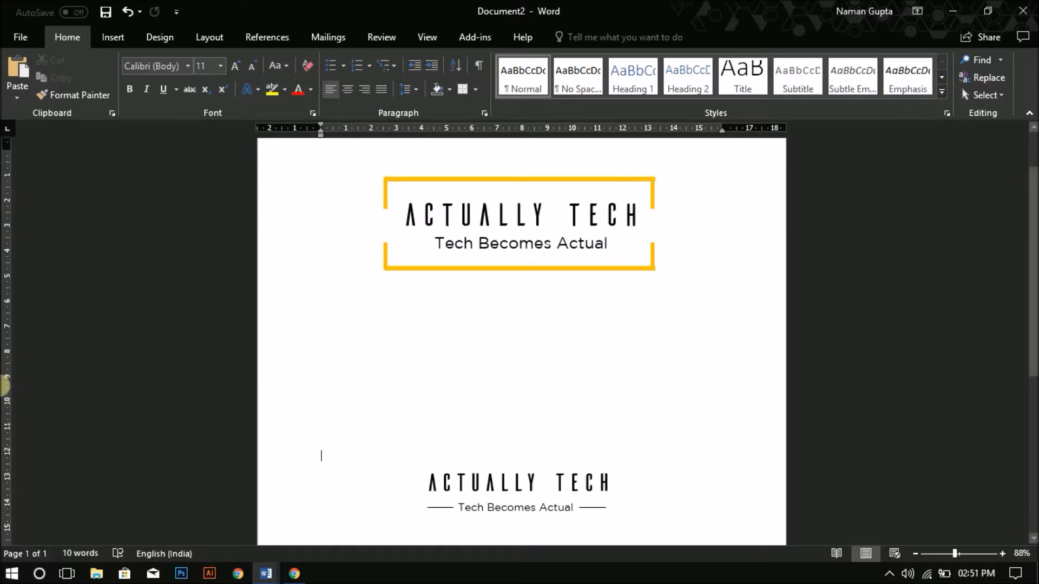
{"action": "left_click", "coordinate": [21, 37]}
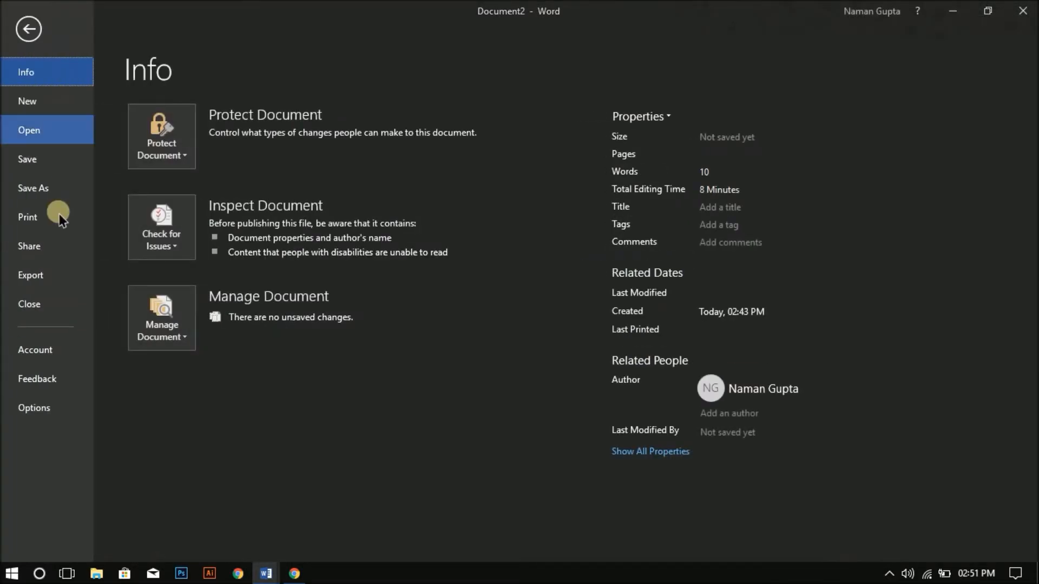
{"action": "left_click", "coordinate": [38, 285]}
{"action": "left_click", "coordinate": [228, 169]}
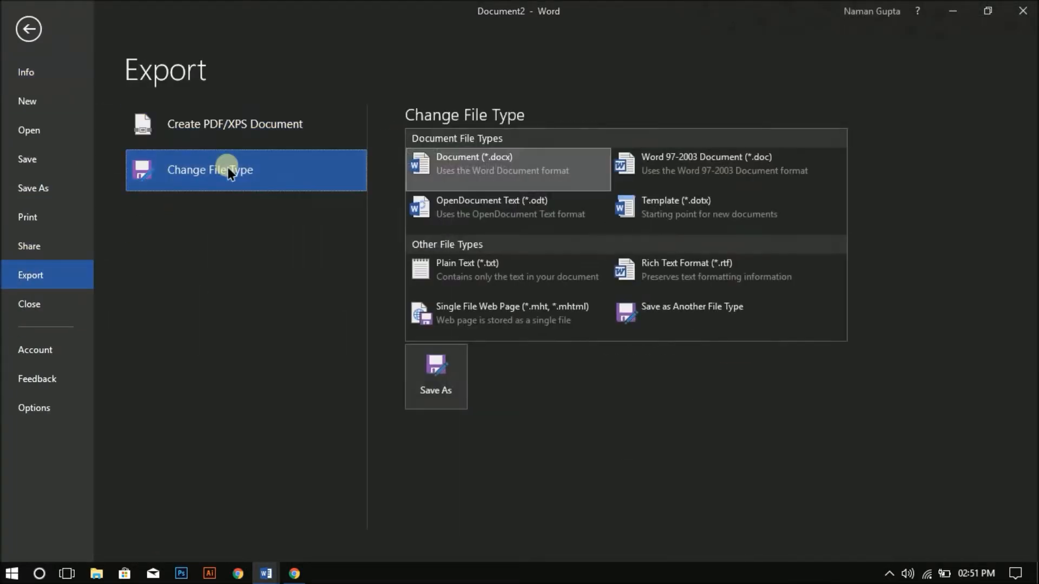
{"action": "left_click", "coordinate": [449, 368]}
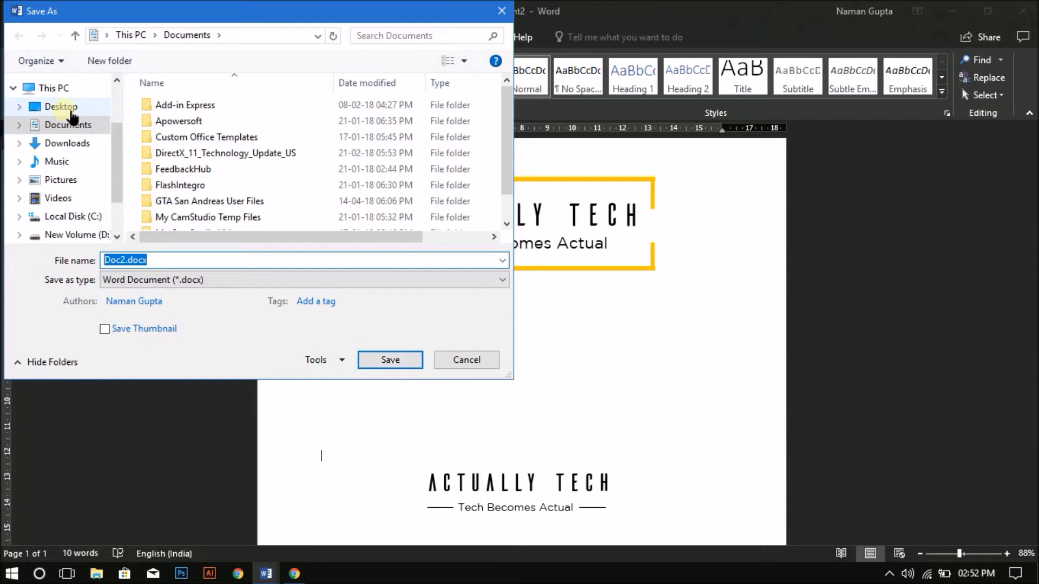
Choose the random folder on New Volume (D:) as the save location for the export
{"action": "scroll", "coordinate": [75, 222], "scroll_direction": "down", "scroll_amount": 1}
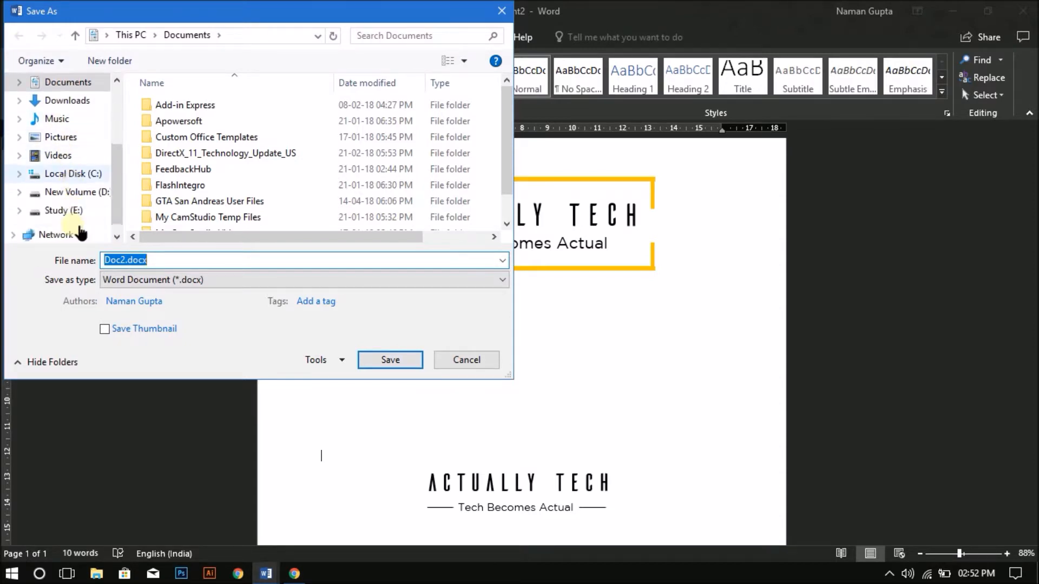
{"action": "left_click", "coordinate": [84, 195]}
{"action": "scroll", "coordinate": [201, 193], "scroll_direction": "down", "scroll_amount": 1}
{"action": "left_click", "coordinate": [177, 179]}
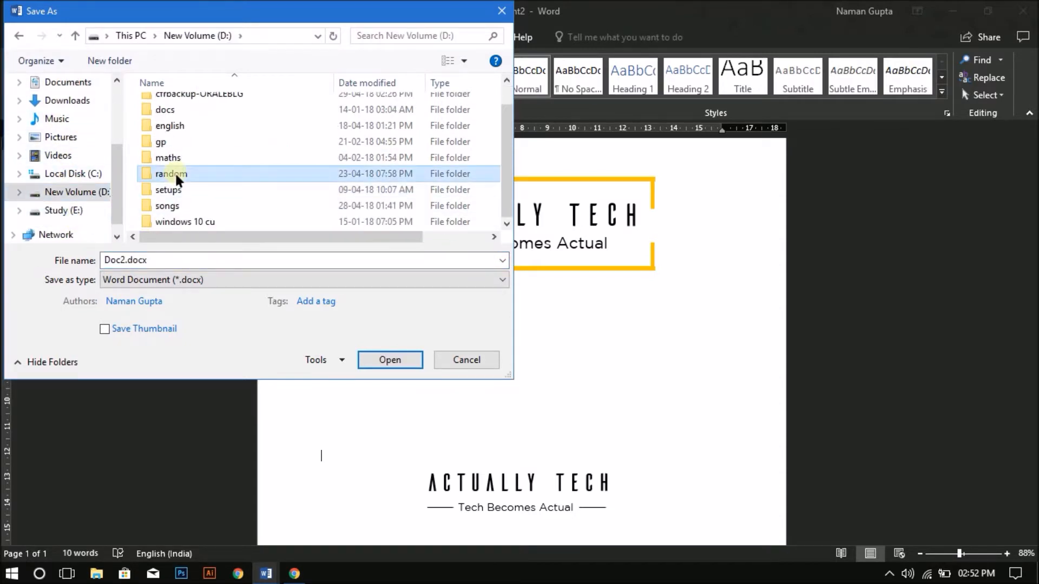
{"action": "double_click", "coordinate": [176, 179]}
Set the file type to PDF, name the file Logos and save it
{"action": "left_click", "coordinate": [119, 282]}
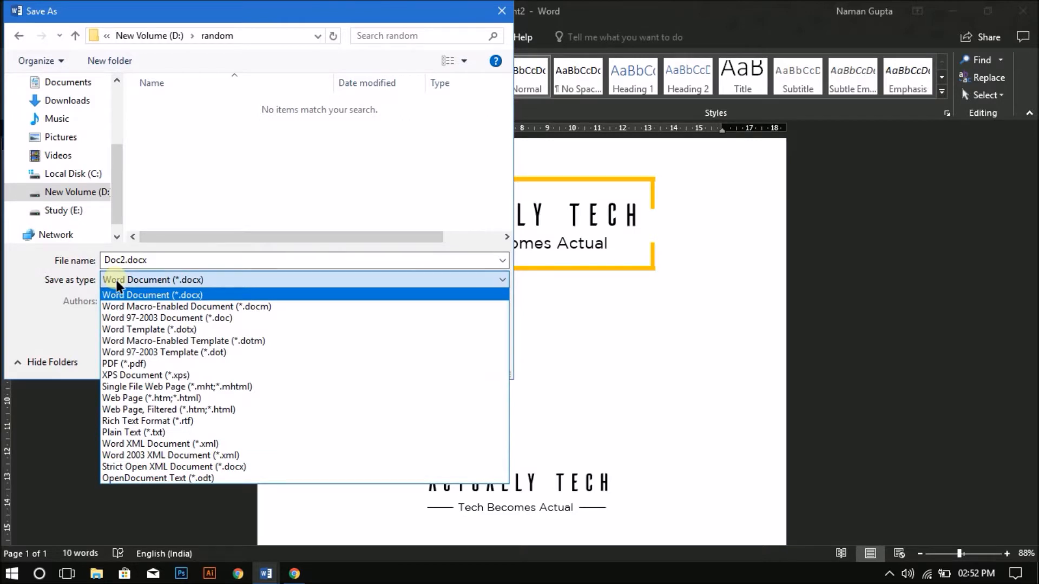
{"action": "left_click", "coordinate": [130, 363]}
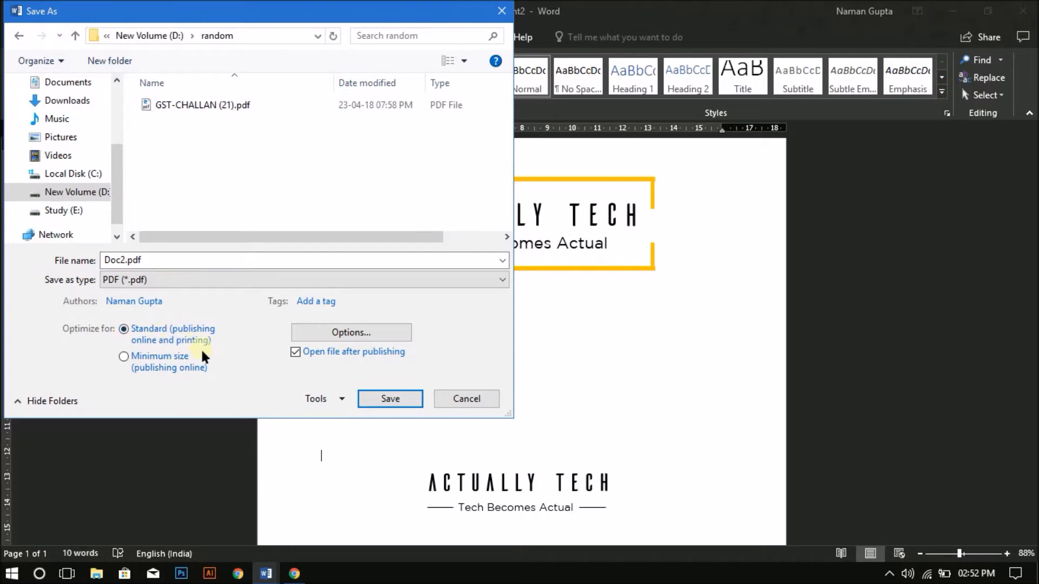
{"action": "left_click", "coordinate": [132, 262]}
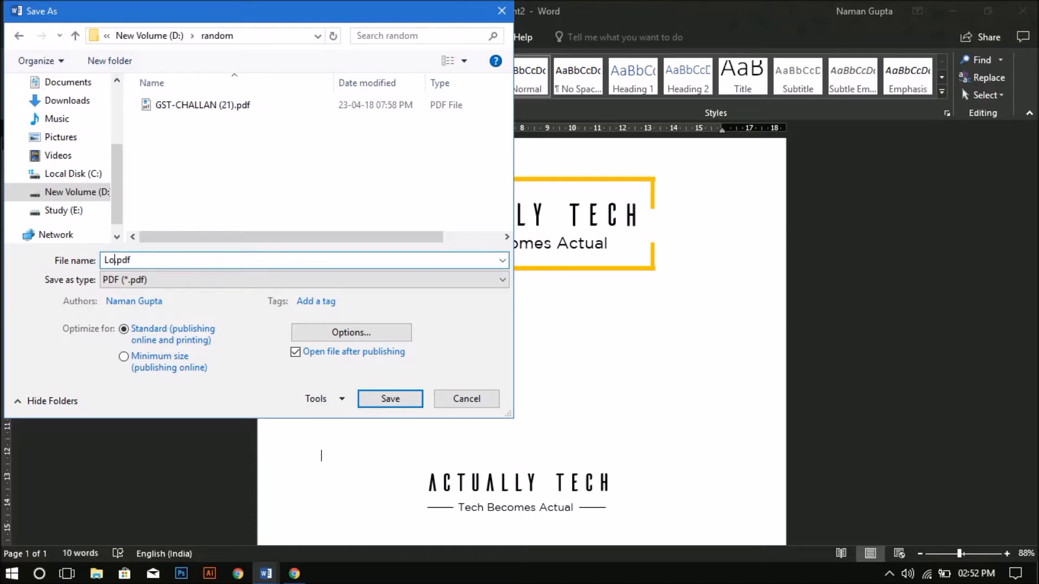
{"action": "key", "text": "Return"}
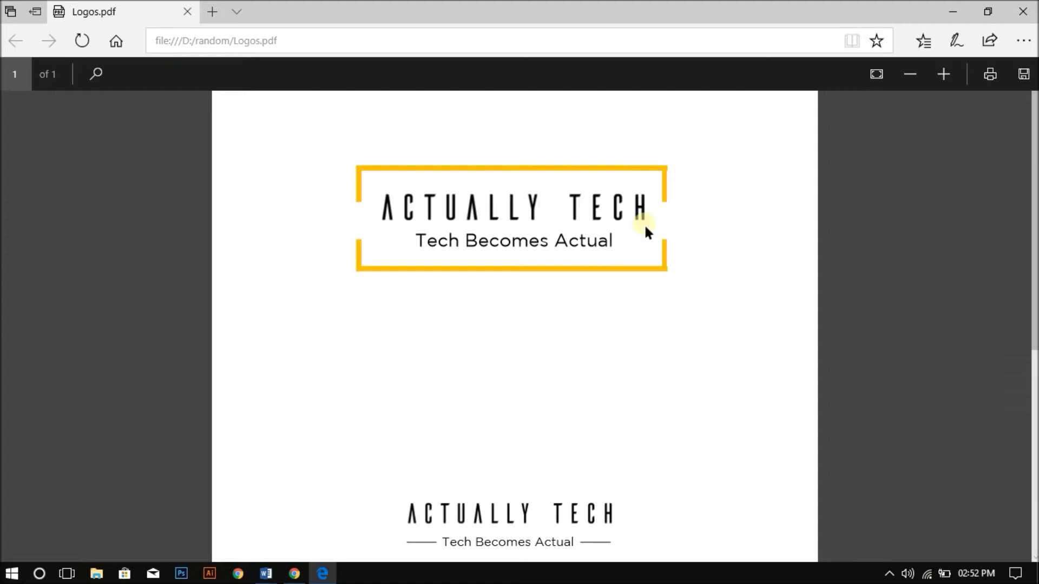
Review both logos in the exported Logos.pdf from top to bottom
{"action": "scroll", "coordinate": [729, 282], "scroll_direction": "down", "scroll_amount": 6}
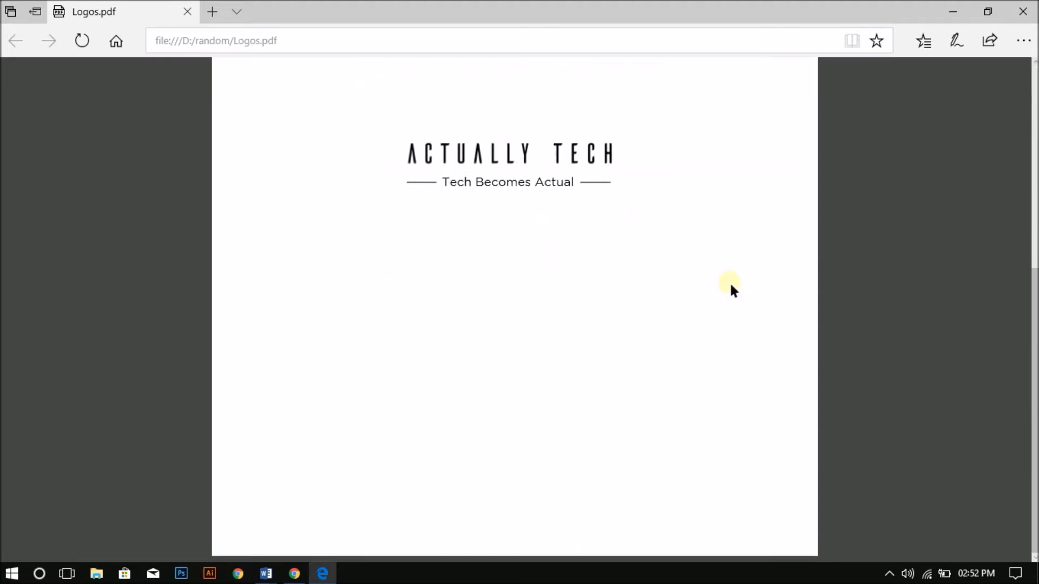
{"action": "scroll", "coordinate": [729, 281], "scroll_direction": "up", "scroll_amount": 3}
{"action": "scroll", "coordinate": [731, 285], "scroll_direction": "up", "scroll_amount": 3}
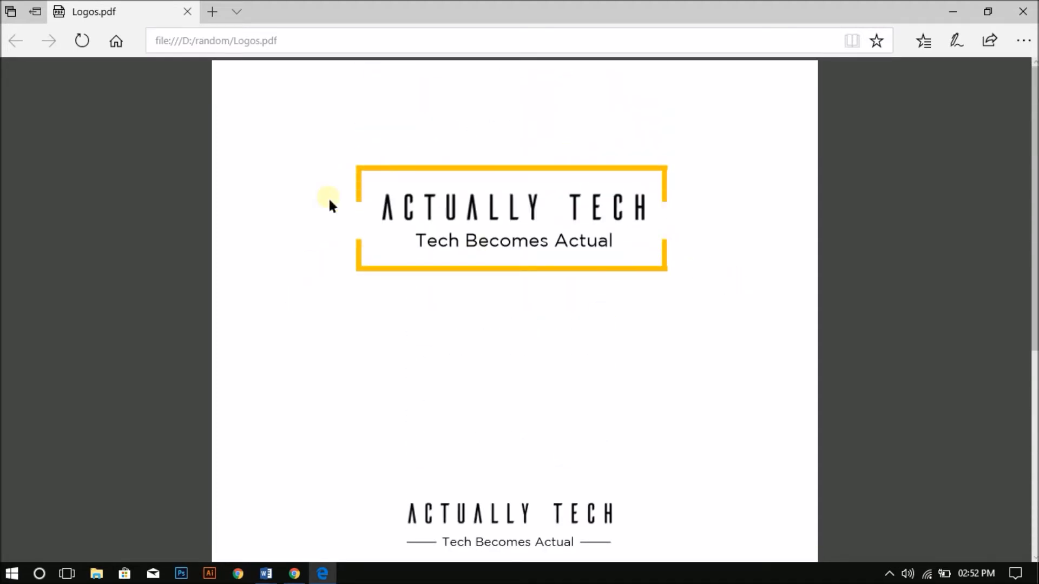
Switch to Chrome, replace the two font pages with a new tab and search the web for "pdf to png"
{"action": "left_click", "coordinate": [295, 574]}
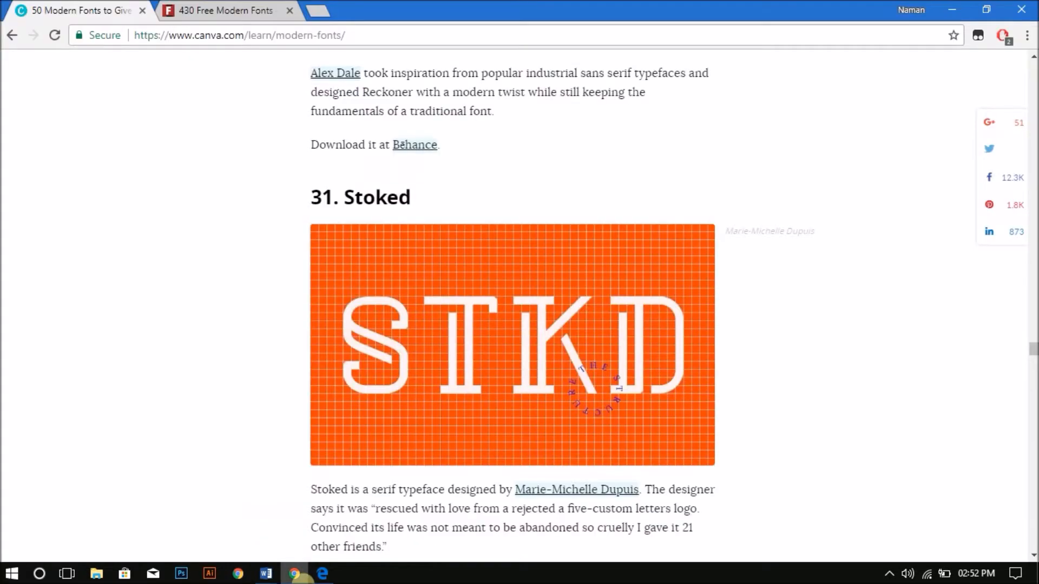
{"action": "left_click", "coordinate": [318, 11]}
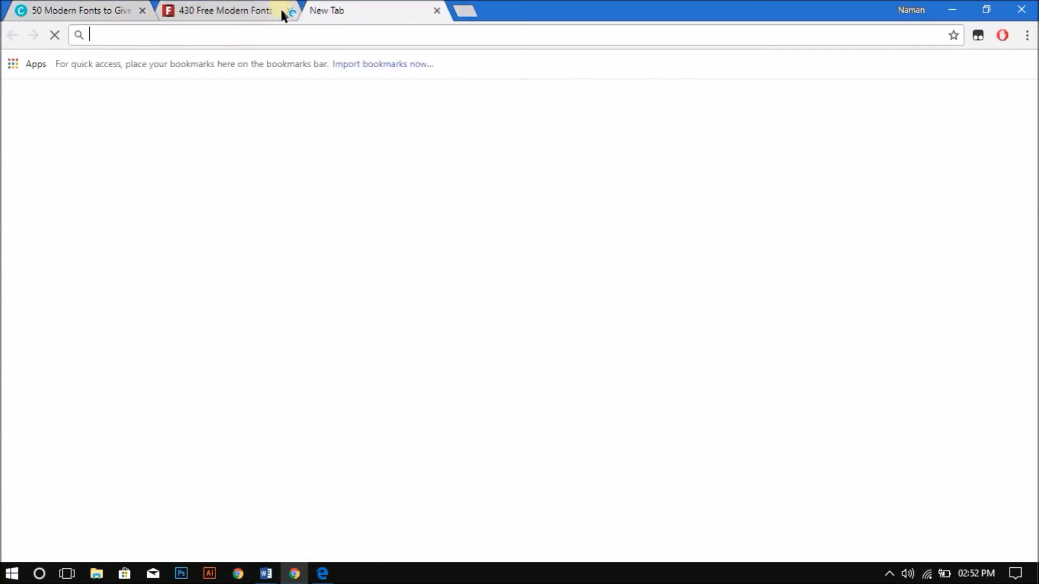
{"action": "left_click", "coordinate": [274, 11]}
{"action": "left_click", "coordinate": [141, 12]}
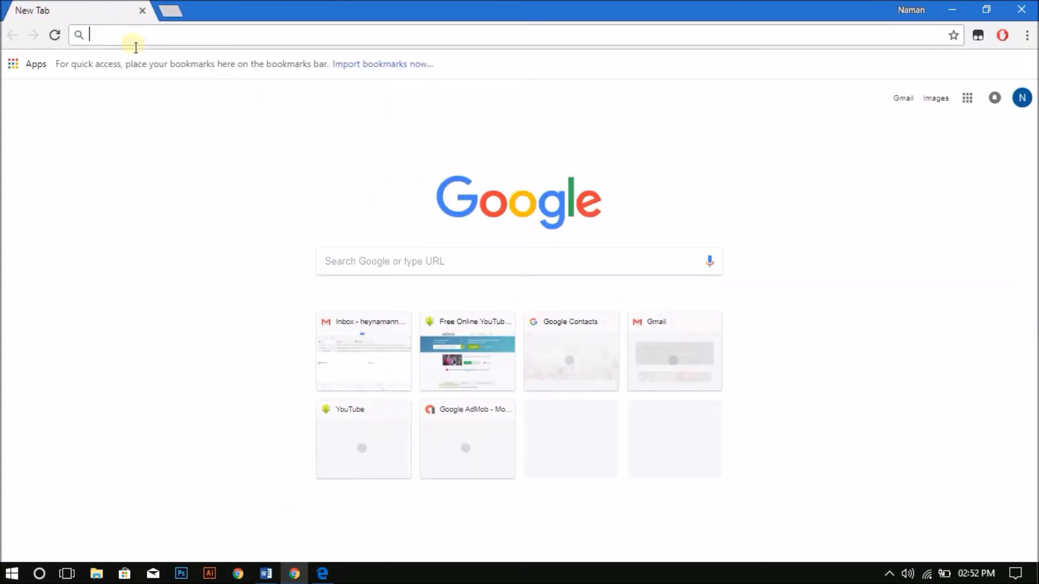
{"action": "type", "text": "pdf to png"}
{"action": "key", "text": "Return"}
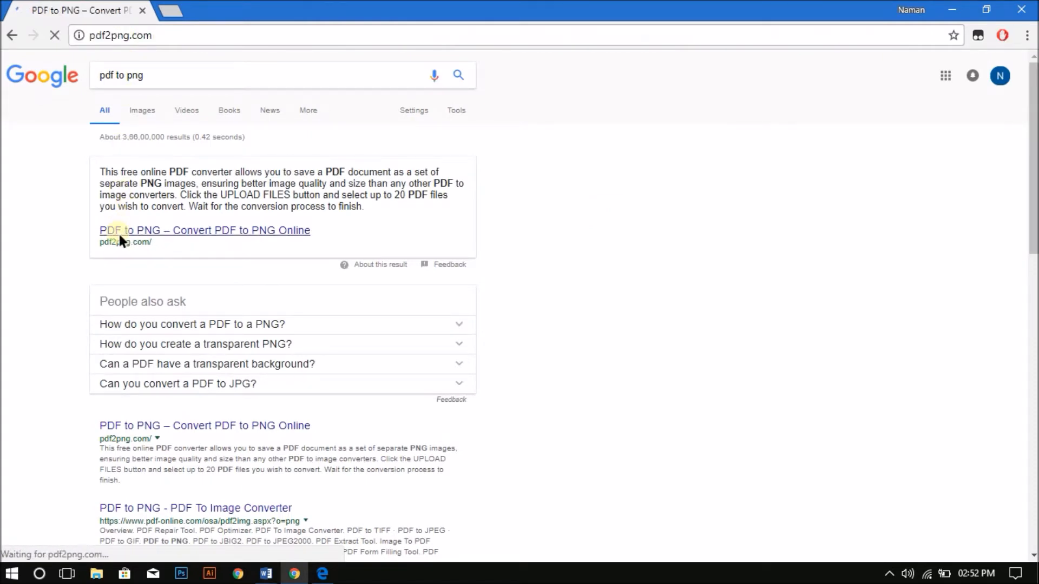
Upload Logos.pdf from the random folder on New Volume (D:) to the PDF to PNG converter at pdf2png.com
{"action": "left_click", "coordinate": [465, 315]}
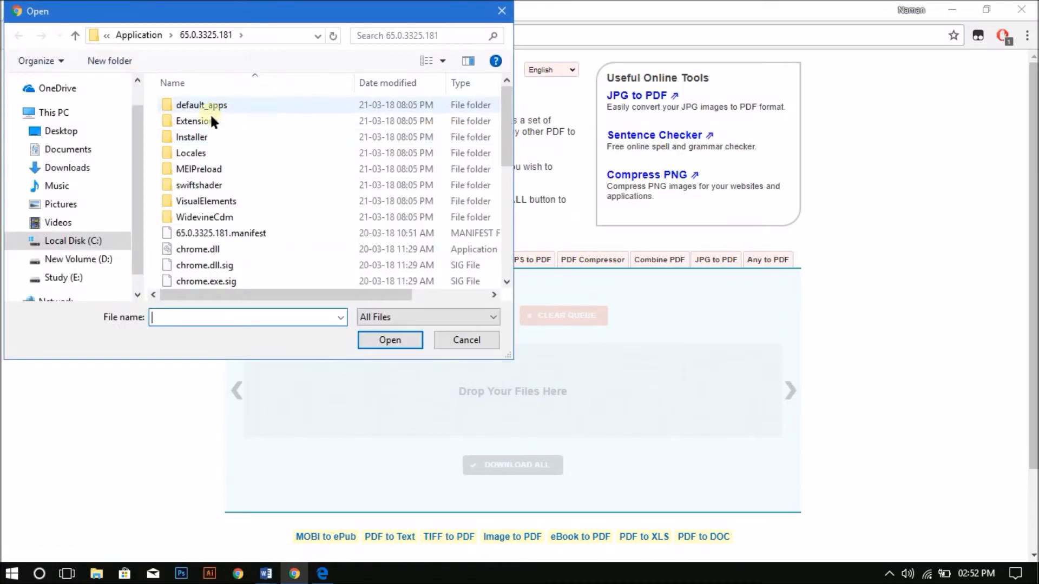
{"action": "scroll", "coordinate": [86, 195], "scroll_direction": "down", "scroll_amount": 1}
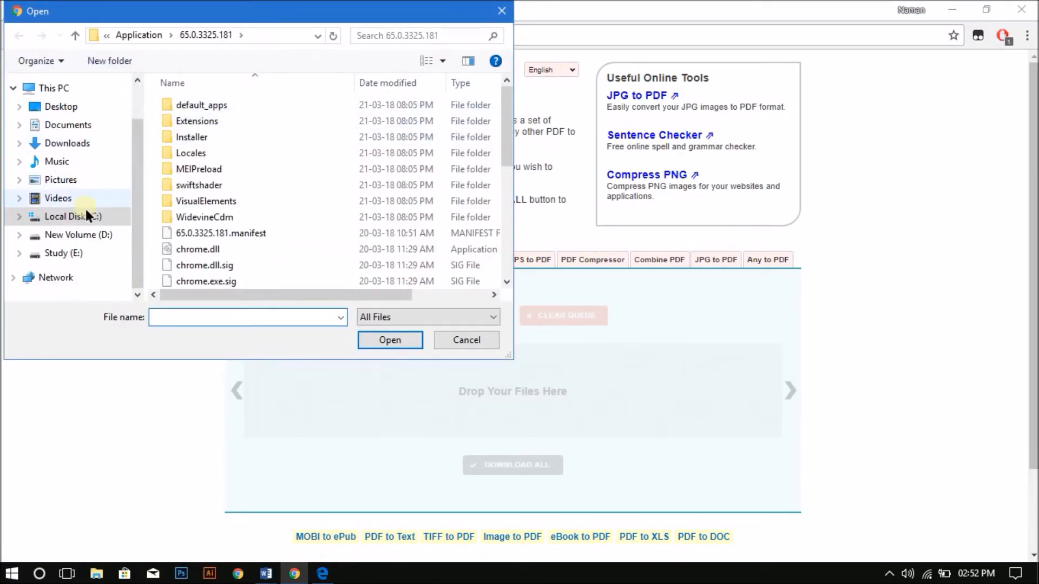
{"action": "left_click", "coordinate": [87, 251]}
{"action": "left_click", "coordinate": [90, 236]}
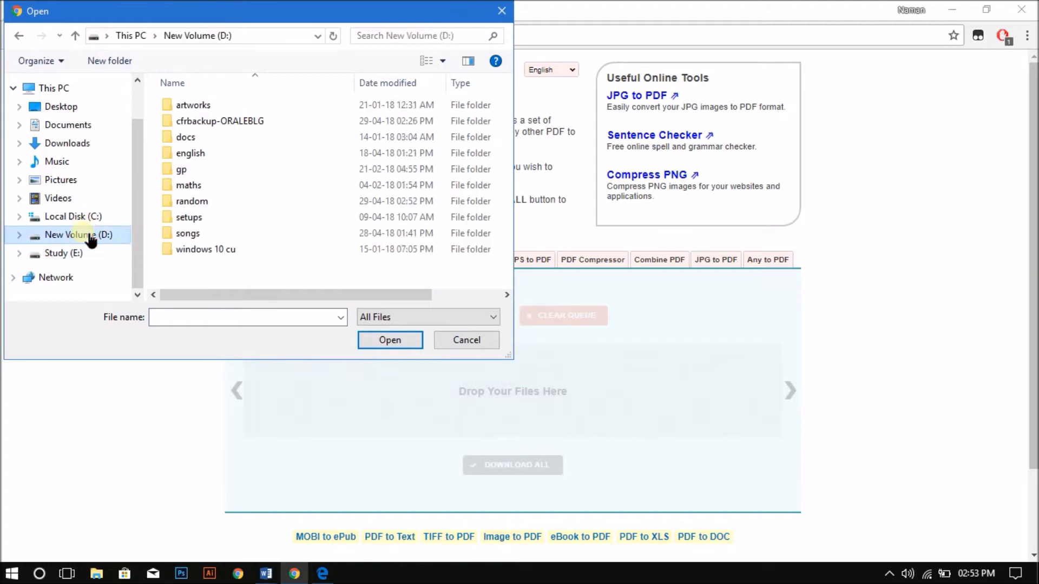
{"action": "double_click", "coordinate": [203, 200]}
{"action": "double_click", "coordinate": [212, 123]}
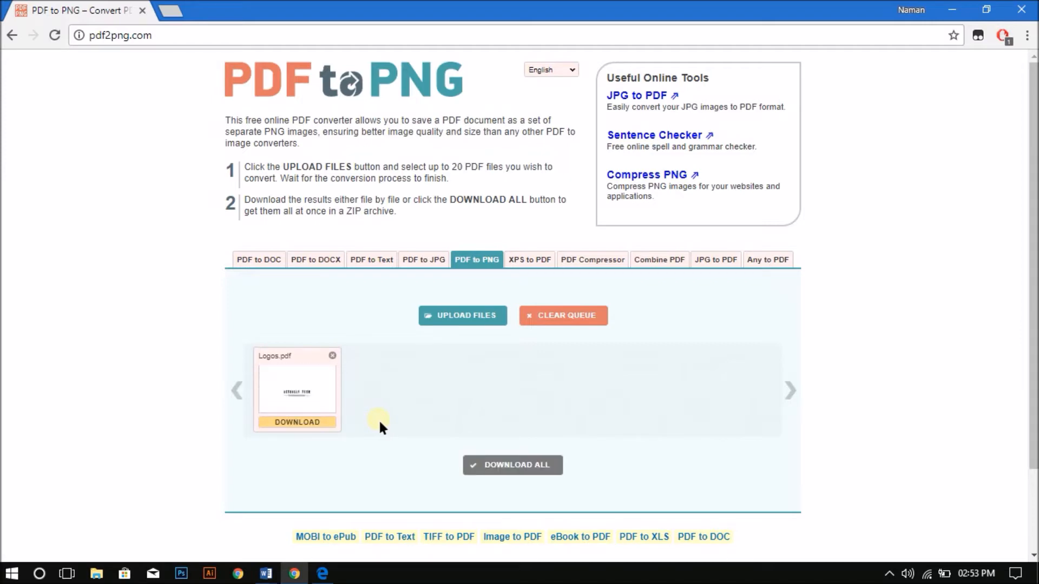
Download all converted files as pdf2png.zip into the random folder on New Volume (D:)
{"action": "left_click", "coordinate": [504, 473]}
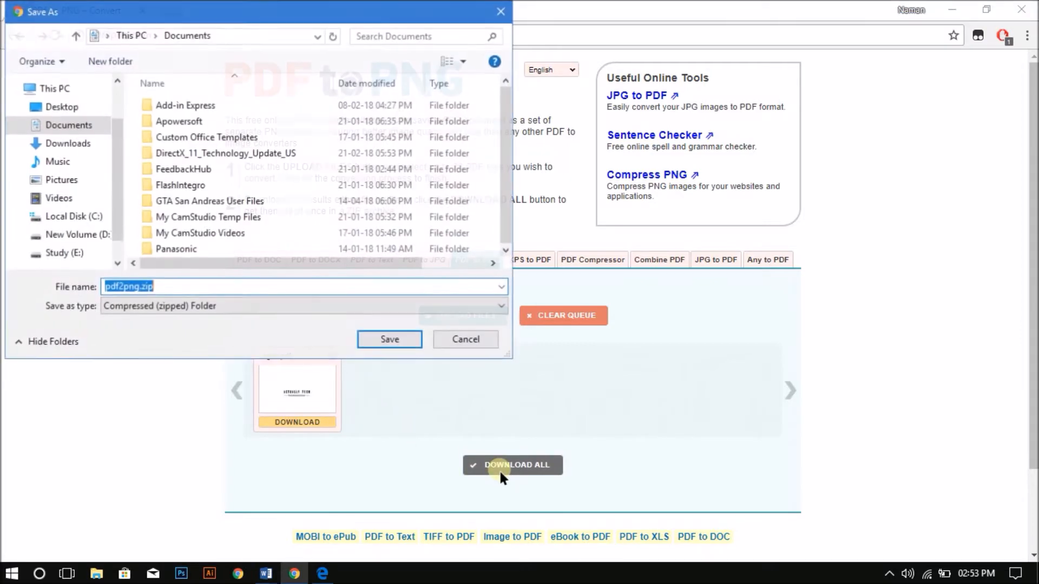
{"action": "left_click", "coordinate": [68, 236]}
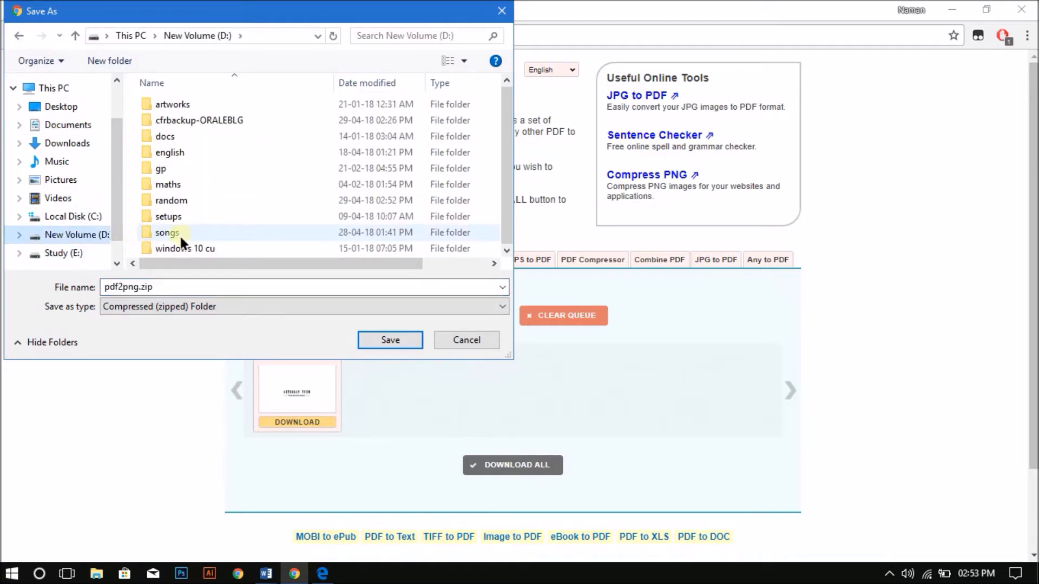
{"action": "left_click", "coordinate": [178, 216]}
{"action": "double_click", "coordinate": [181, 201]}
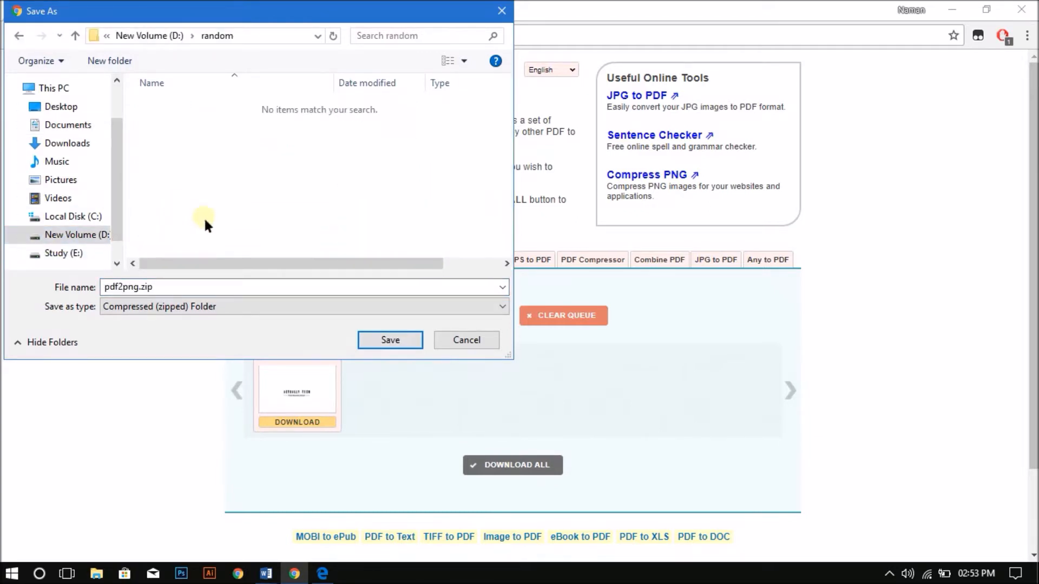
{"action": "left_click", "coordinate": [382, 335]}
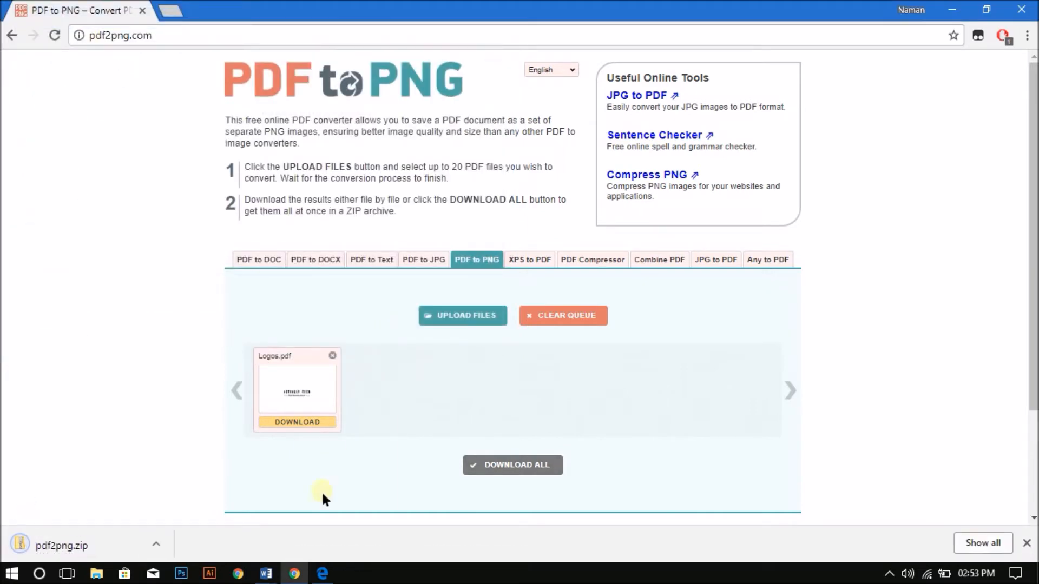
Switch to File Explorer and open the Logos folder inside pdf2png.zip in the random folder on New Volume (D:)
{"action": "left_click", "coordinate": [96, 574]}
{"action": "left_click", "coordinate": [76, 281]}
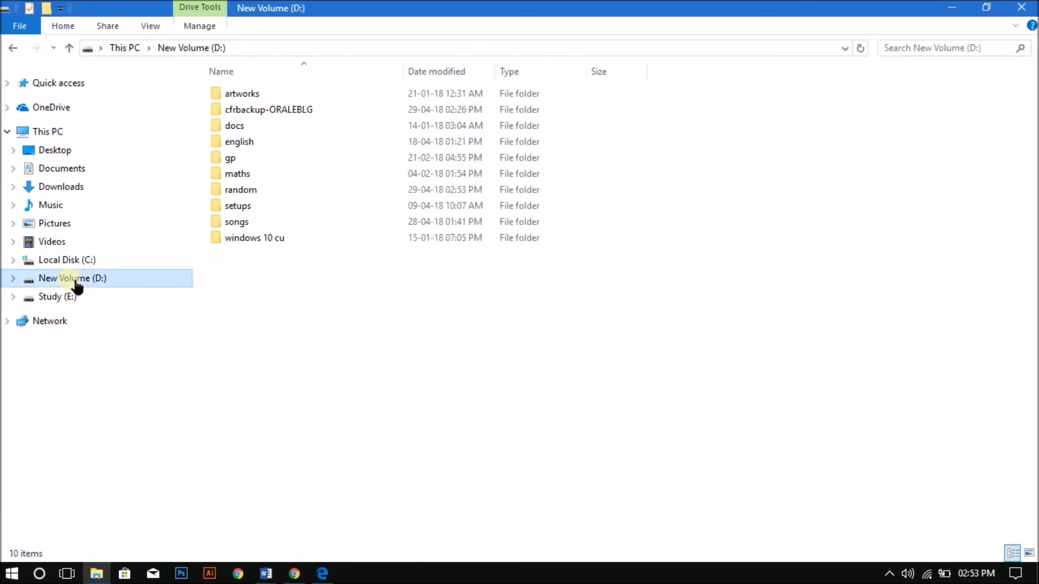
{"action": "double_click", "coordinate": [269, 189]}
{"action": "left_click", "coordinate": [285, 128]}
{"action": "double_click", "coordinate": [286, 127]}
{"action": "double_click", "coordinate": [258, 96]}
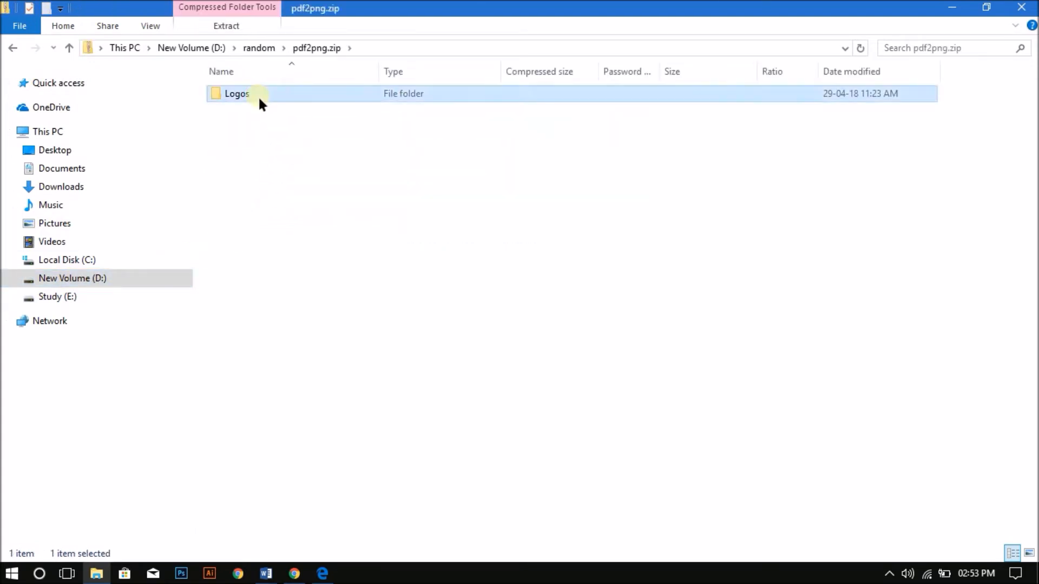
Copy Logos-1.png out of the zip archive and paste it into the random folder
{"action": "left_click", "coordinate": [258, 96]}
{"action": "right_click", "coordinate": [258, 95]}
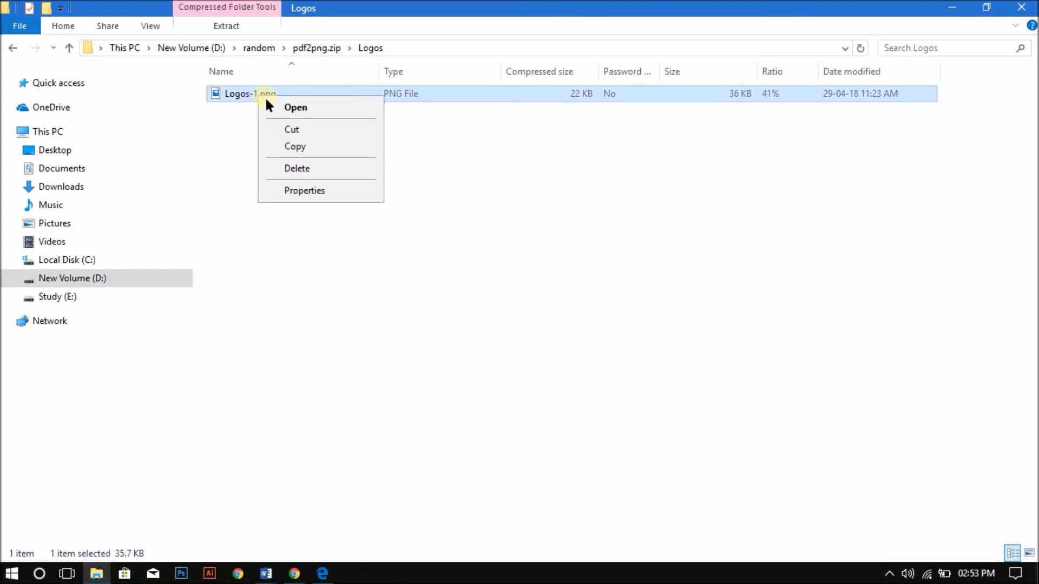
{"action": "left_click", "coordinate": [295, 146]}
{"action": "left_click", "coordinate": [13, 48]}
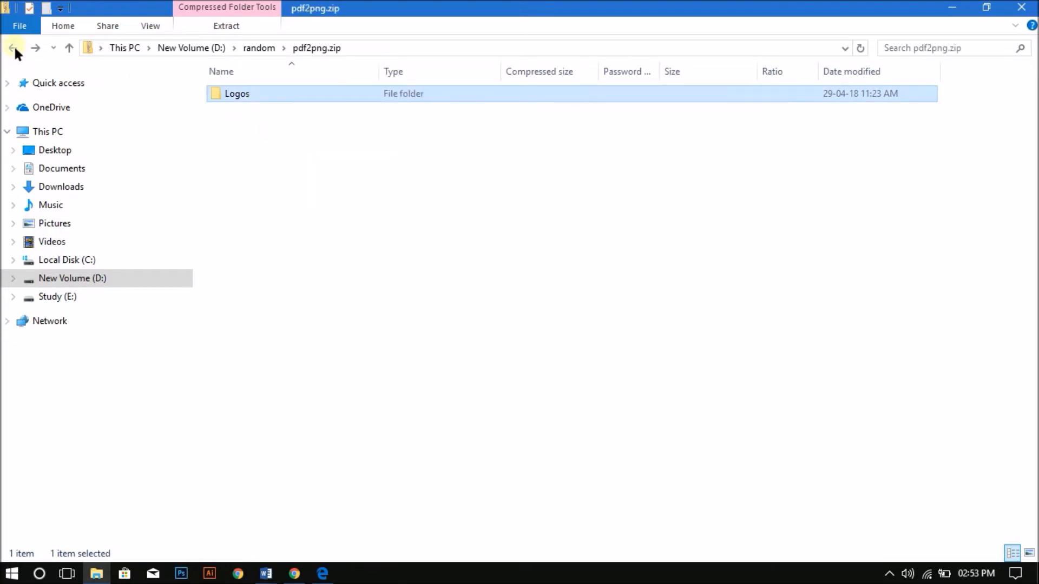
{"action": "left_click", "coordinate": [13, 48]}
{"action": "left_click", "coordinate": [247, 187]}
{"action": "right_click", "coordinate": [245, 184]}
{"action": "left_click", "coordinate": [303, 328]}
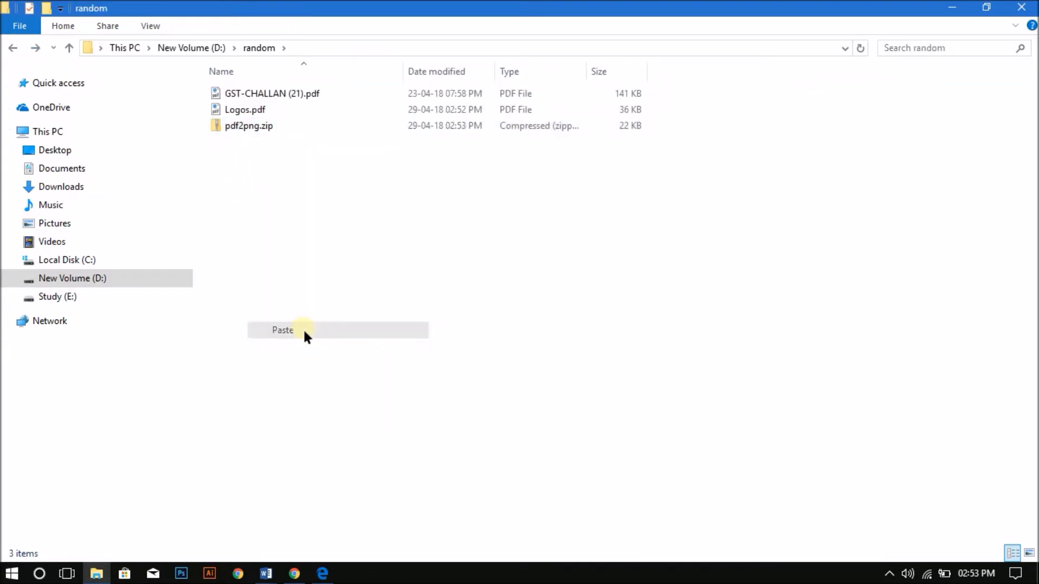
Open Logos-1.png from the random folder in Photos and maximize the viewer window
{"action": "double_click", "coordinate": [265, 127]}
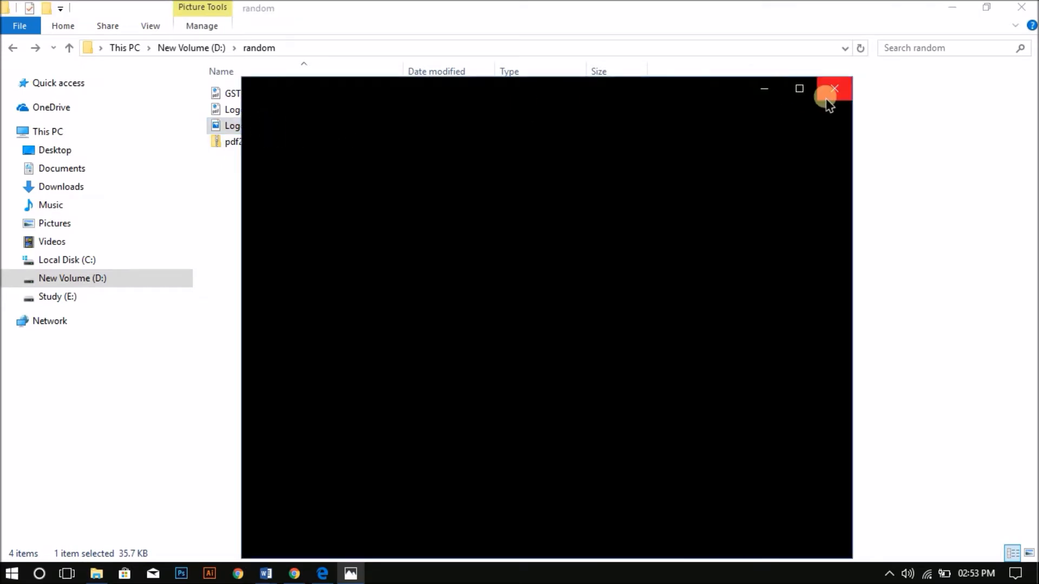
{"action": "left_click", "coordinate": [800, 89]}
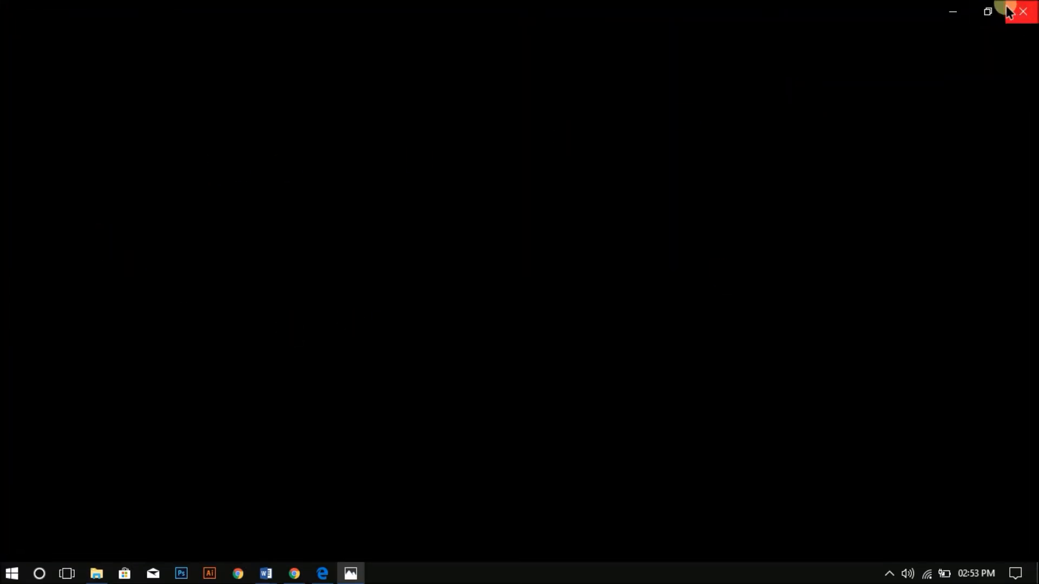
{"action": "left_click", "coordinate": [988, 11]}
{"action": "left_click_drag", "start_coordinate": [404, 95], "coordinate": [343, 5]}
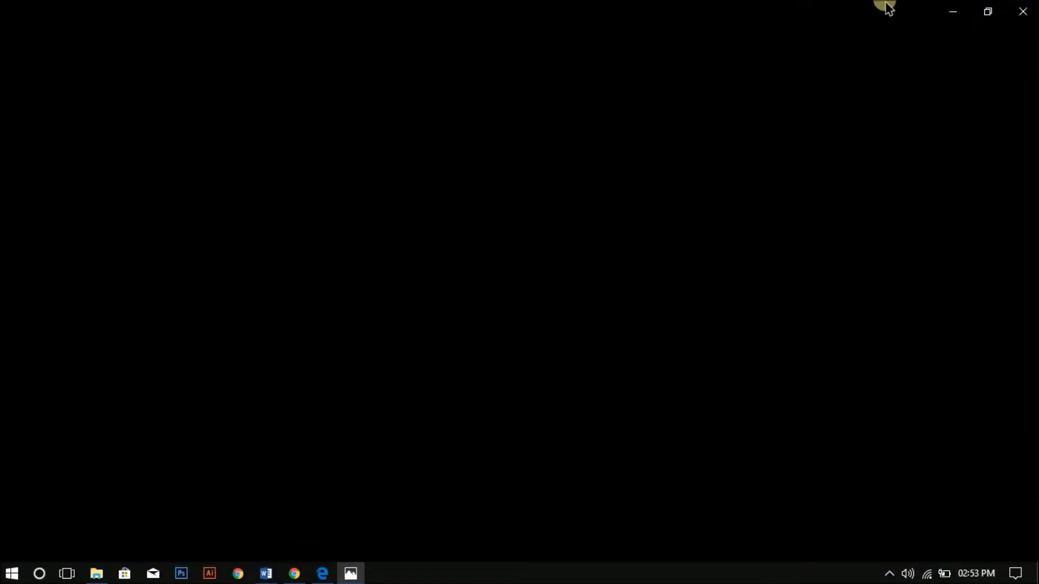
{"action": "left_click", "coordinate": [988, 9]}
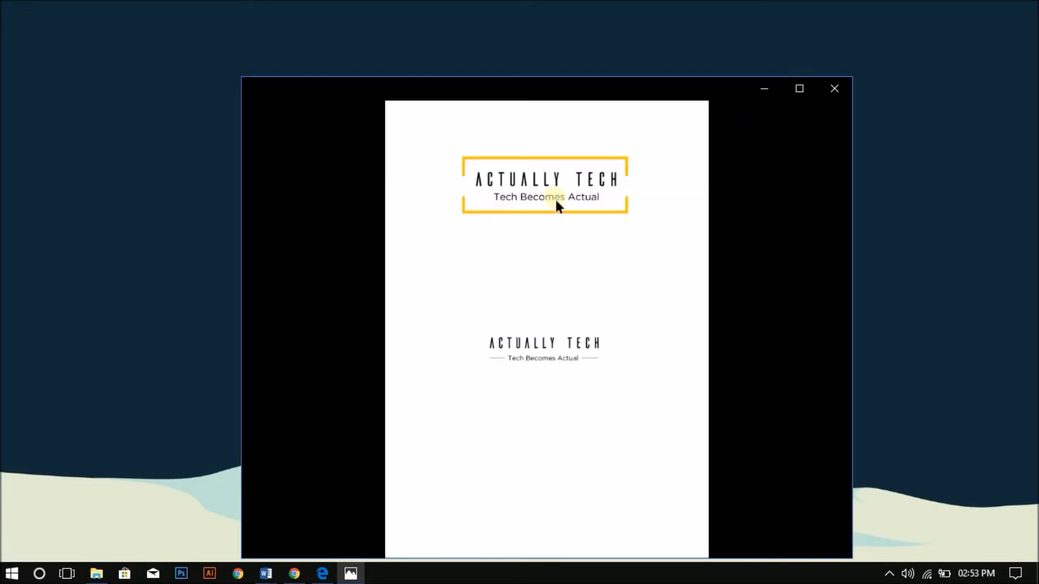
{"action": "double_click", "coordinate": [582, 95]}
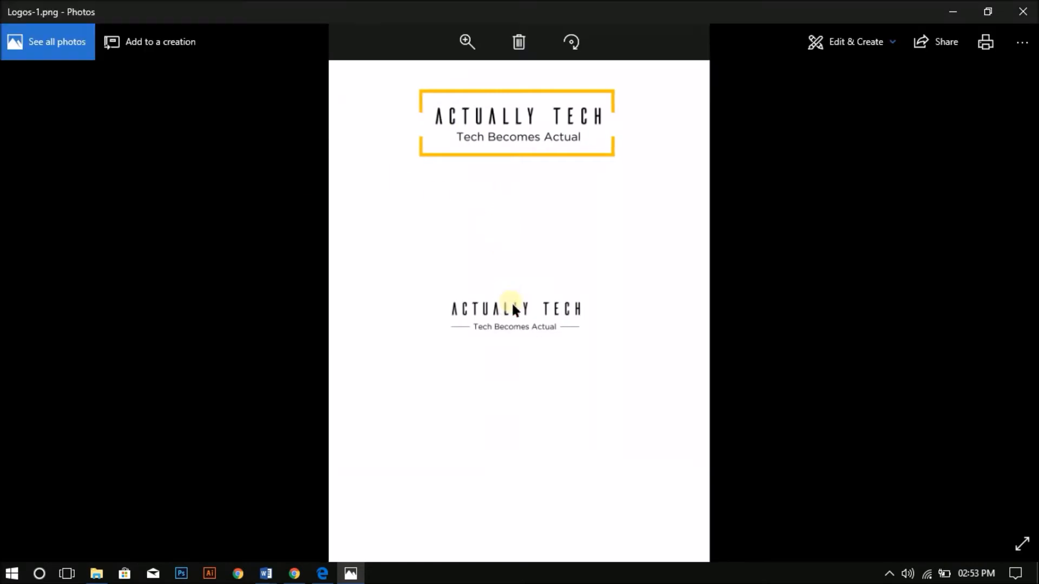
Zoom in on Logos-1.png and examine the framed logo and the logo with flanking lines
{"action": "double_click", "coordinate": [553, 195]}
{"action": "left_click_drag", "start_coordinate": [476, 176], "coordinate": [490, 360]}
{"action": "left_click_drag", "start_coordinate": [598, 391], "coordinate": [600, 285]}
{"action": "left_click_drag", "start_coordinate": [599, 465], "coordinate": [605, 433]}
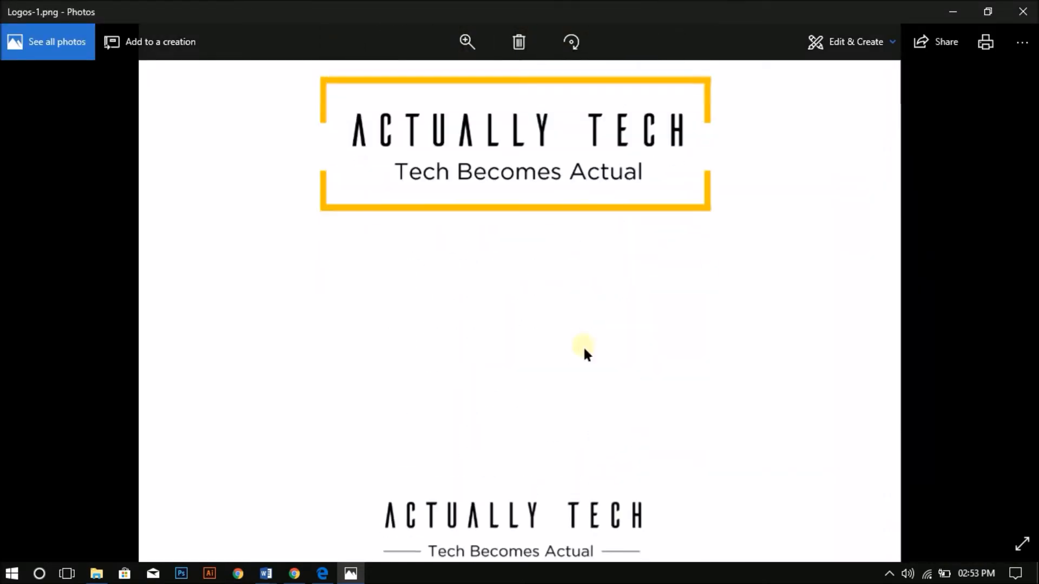
Inspect the enlarged Logos-1.png, comparing the framed logo with the logo that has flanking lines
{"action": "left_click_drag", "start_coordinate": [519, 345], "coordinate": [508, 211]}
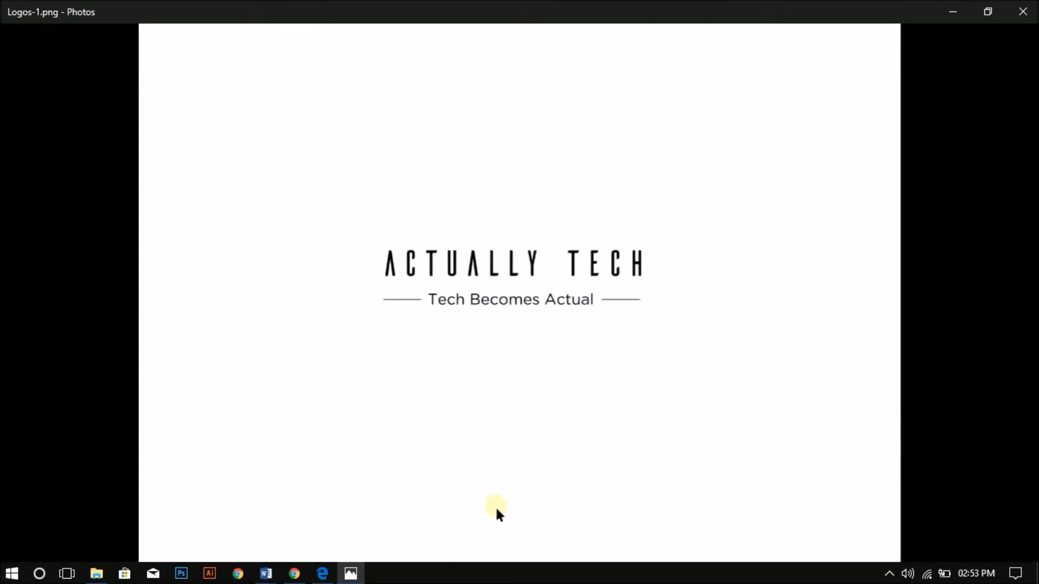
{"action": "left_click_drag", "start_coordinate": [496, 527], "coordinate": [547, 299]}
{"action": "left_click_drag", "start_coordinate": [492, 338], "coordinate": [503, 482]}
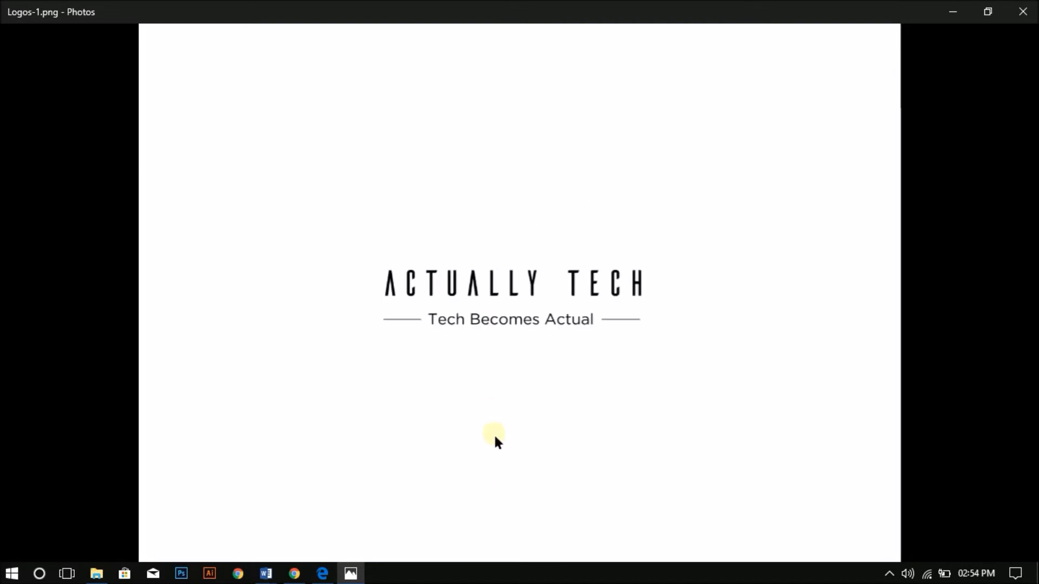
{"action": "left_click_drag", "start_coordinate": [463, 297], "coordinate": [467, 257]}
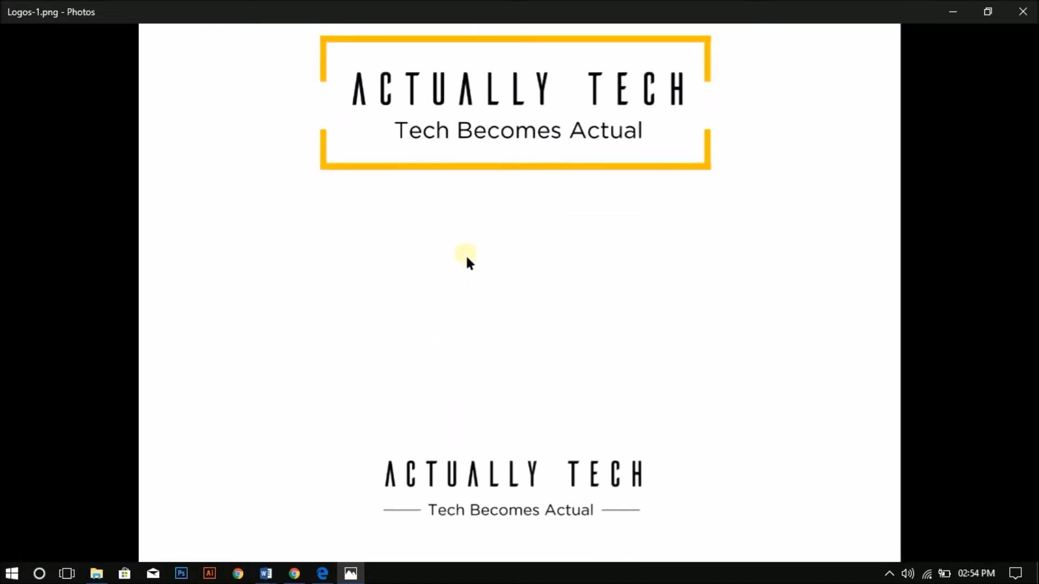
Switch to Chrome and close the PDF to PNG converter page, keeping the empty new tab
{"action": "left_click", "coordinate": [293, 578]}
{"action": "left_click", "coordinate": [175, 9]}
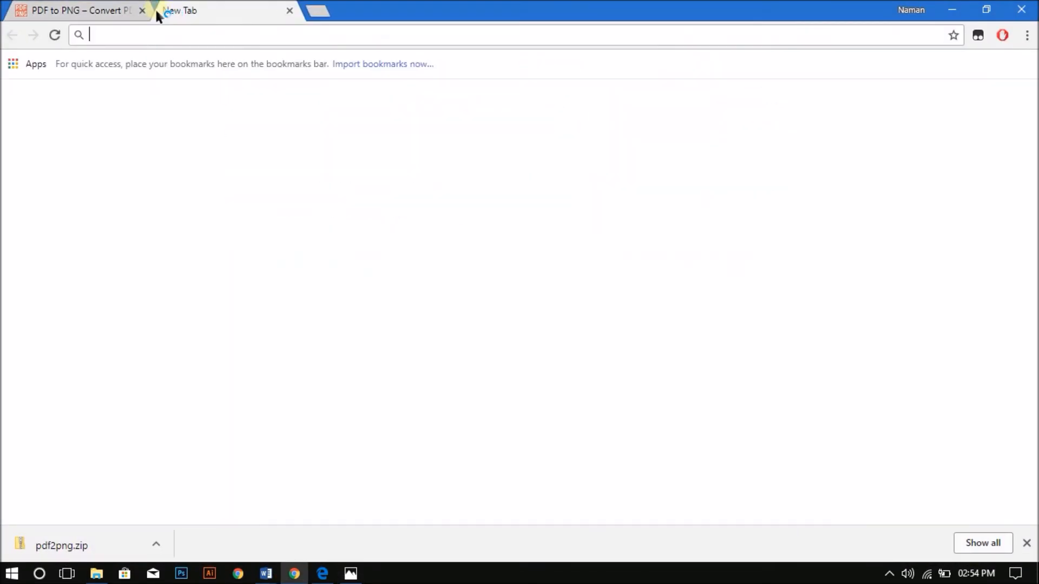
{"action": "left_click", "coordinate": [143, 11]}
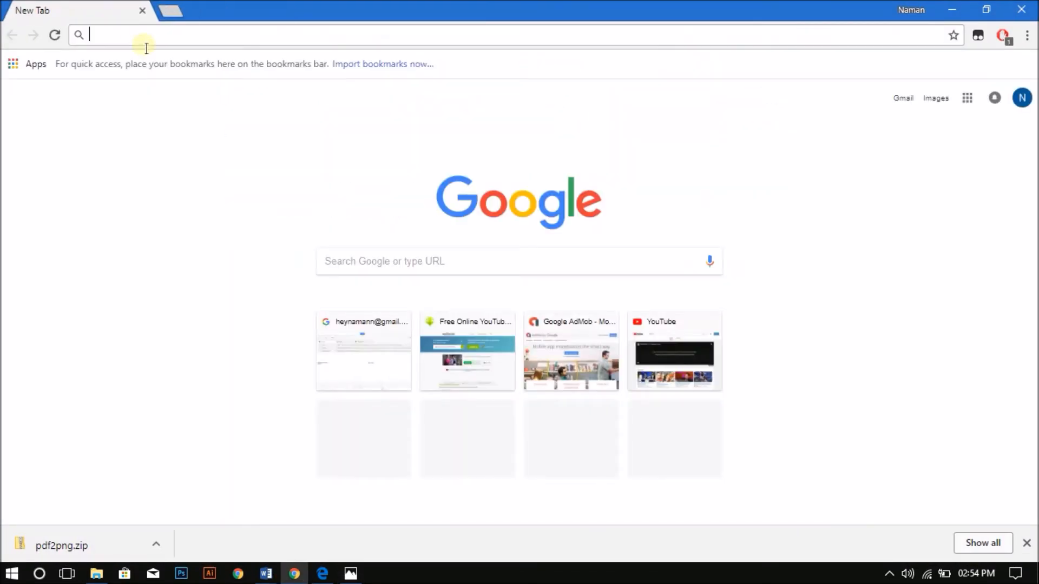
{"action": "type", "text": "image cro"}
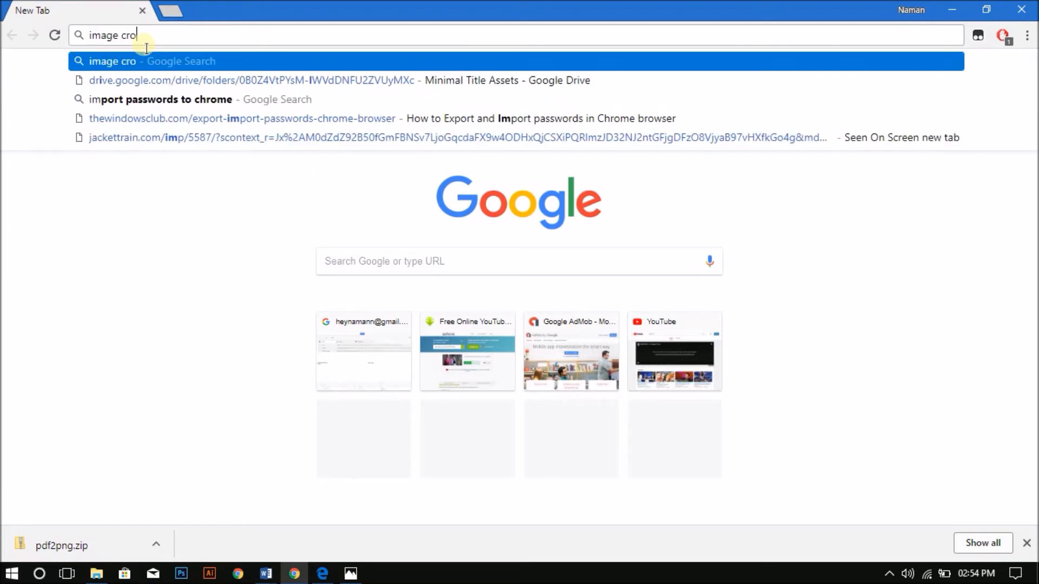
{"action": "type", "text": "p an"}
{"action": "key", "text": "BackSpace"}
{"action": "key", "text": "BackSpace"}
{"action": "key", "text": "BackSpace"}
{"action": "key", "text": "BackSpace"}
{"action": "key", "text": "BackSpace"}
{"action": "key", "text": "BackSpace"}
{"action": "key", "text": "BackSpace"}
{"action": "key", "text": "BackSpace"}
{"action": "key", "text": "BackSpace"}
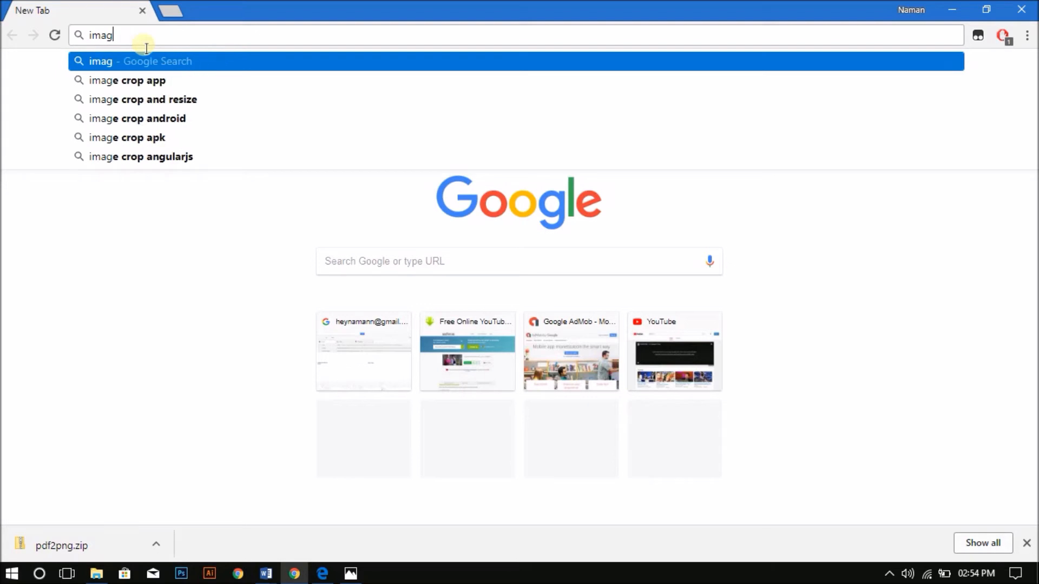
{"action": "key", "text": "BackSpace"}
{"action": "key", "text": "BackSpace"}
{"action": "key", "text": "BackSpace"}
{"action": "key", "text": "BackSpace"}
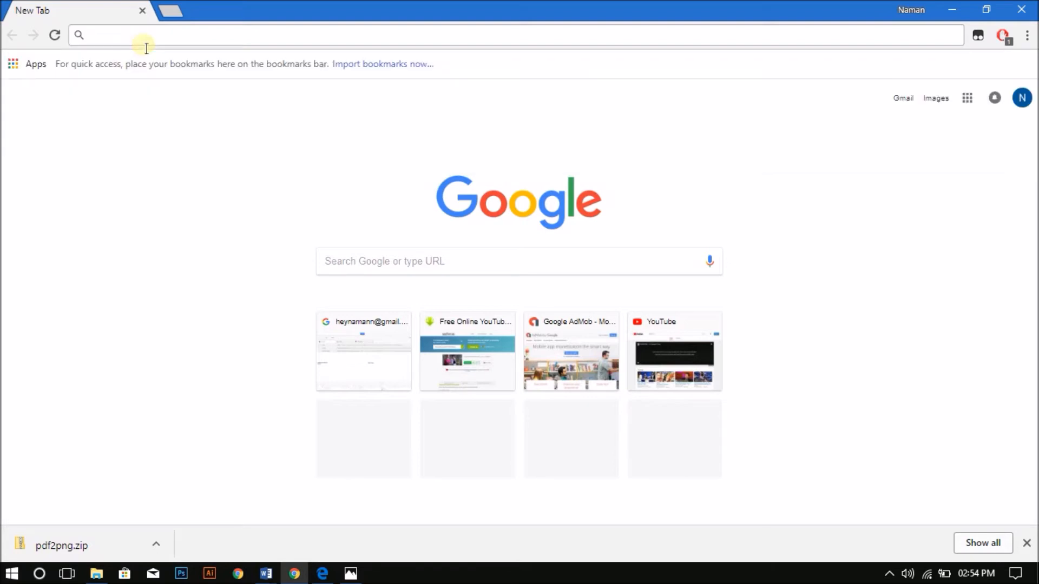
Open lunapic.com and upload Logos-1.png from the random folder for editing
{"action": "type", "text": "lunapi"}
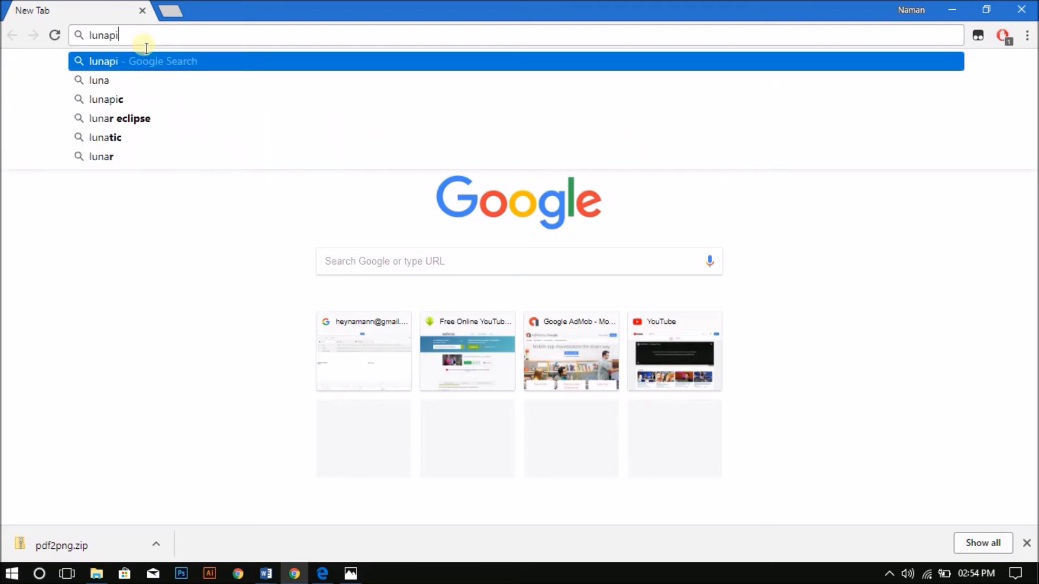
{"action": "type", "text": "c.com"}
{"action": "key", "text": "Return"}
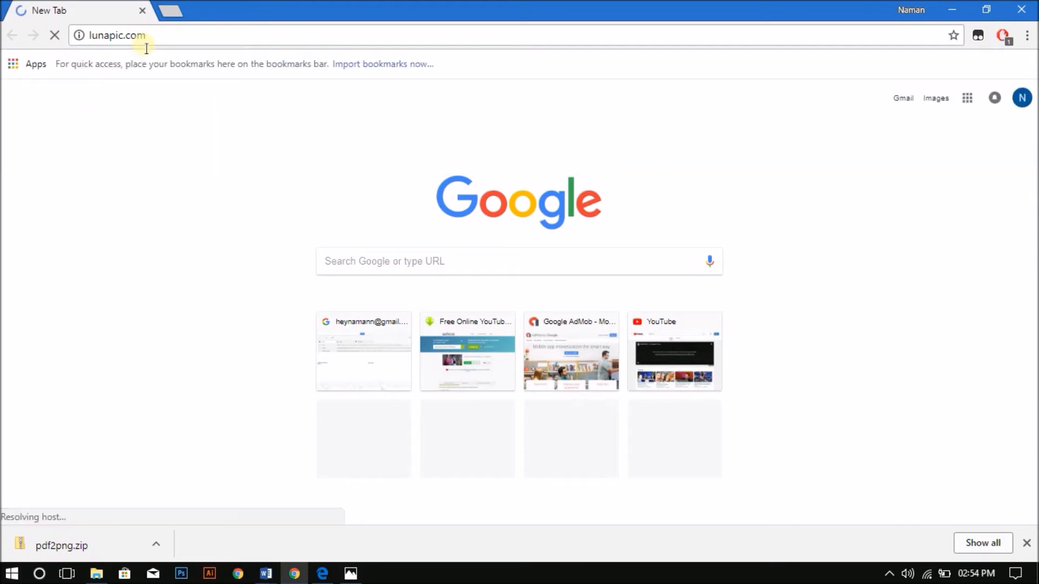
{"action": "left_click_drag", "start_coordinate": [164, 45], "coordinate": [65, 56]}
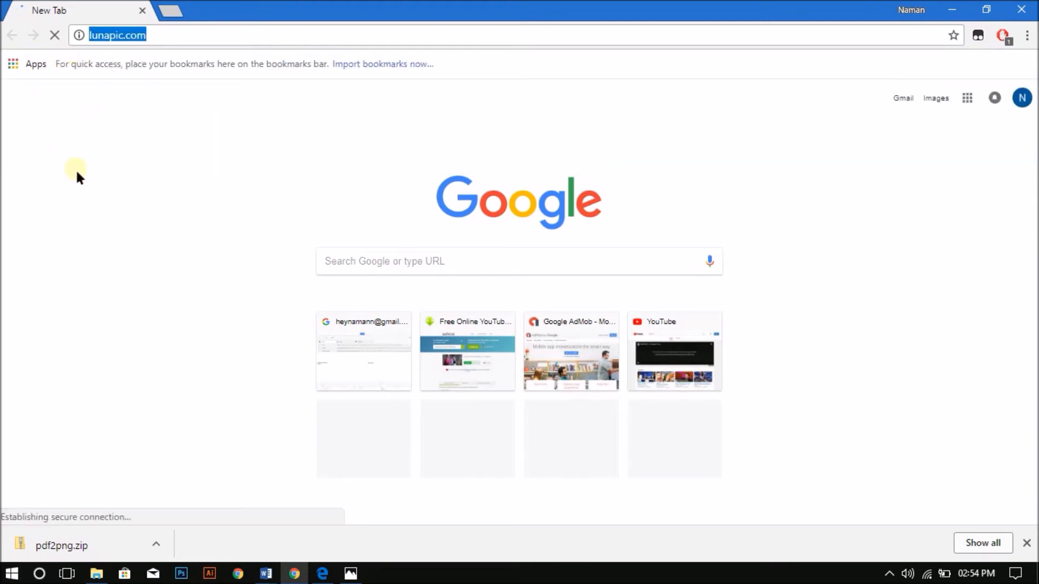
{"action": "left_click", "coordinate": [117, 187]}
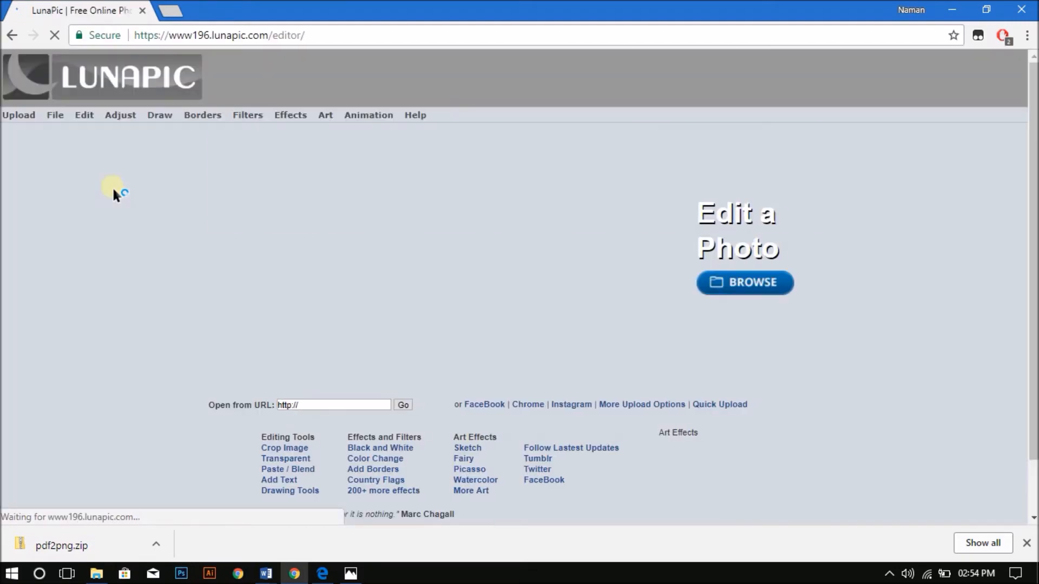
{"action": "left_click", "coordinate": [723, 286]}
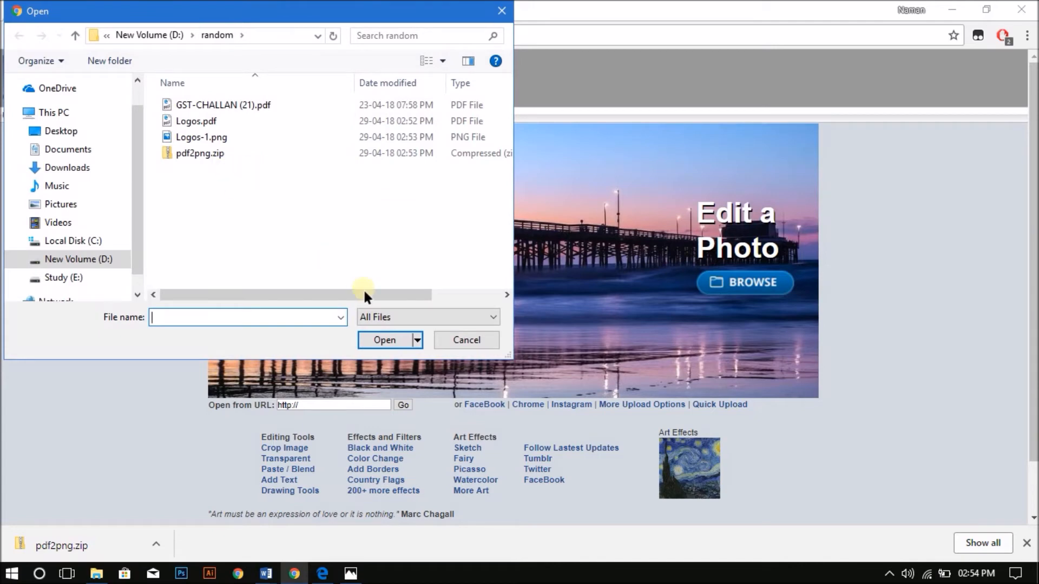
{"action": "double_click", "coordinate": [236, 136]}
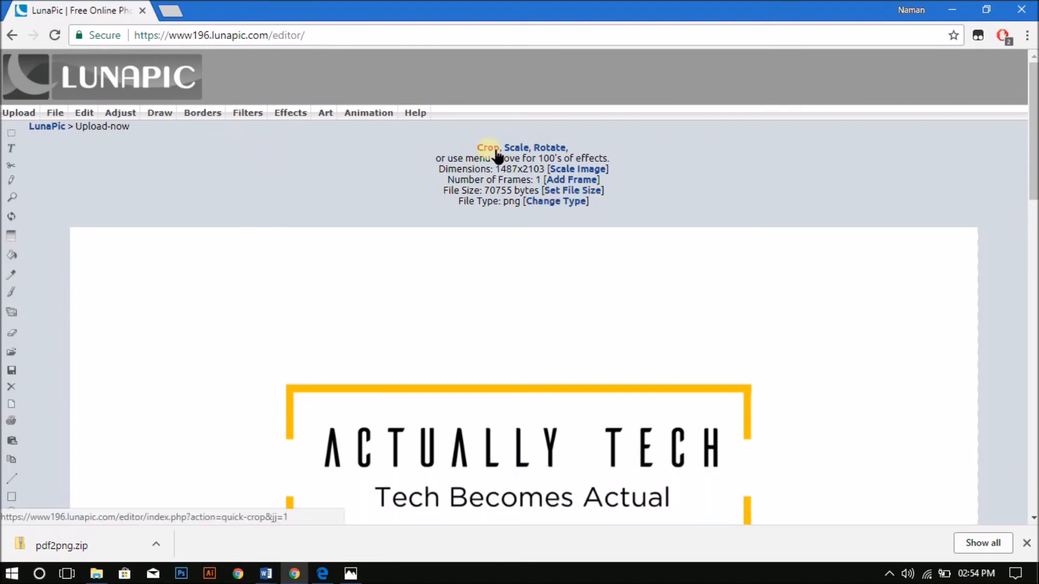
Crop the image with the rectangular Simple Crop Tool to the area around the orange-framed ACTUALLY TECH logo
{"action": "left_click", "coordinate": [495, 151]}
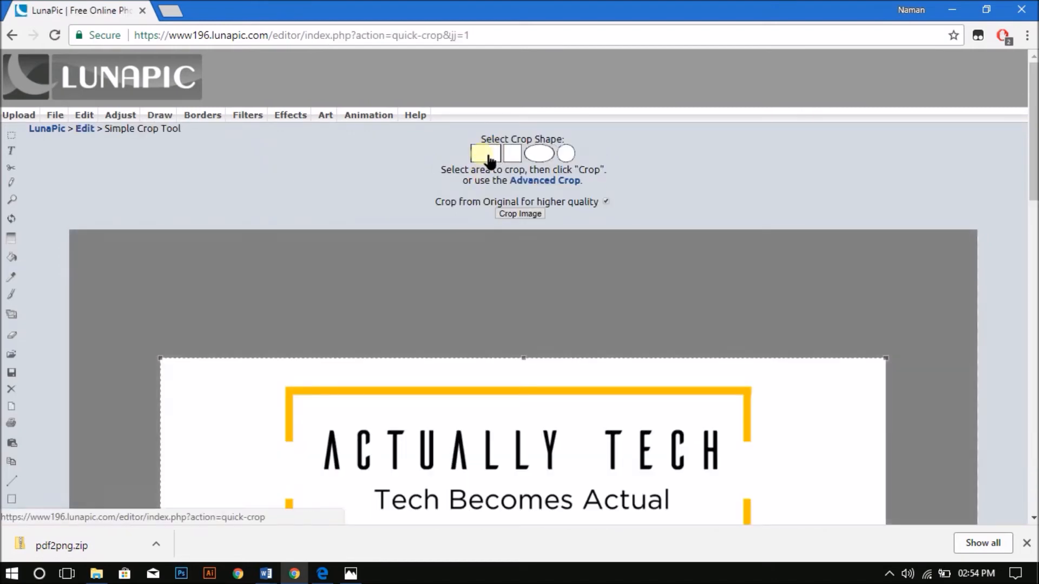
{"action": "scroll", "coordinate": [489, 160], "scroll_direction": "down", "scroll_amount": 15}
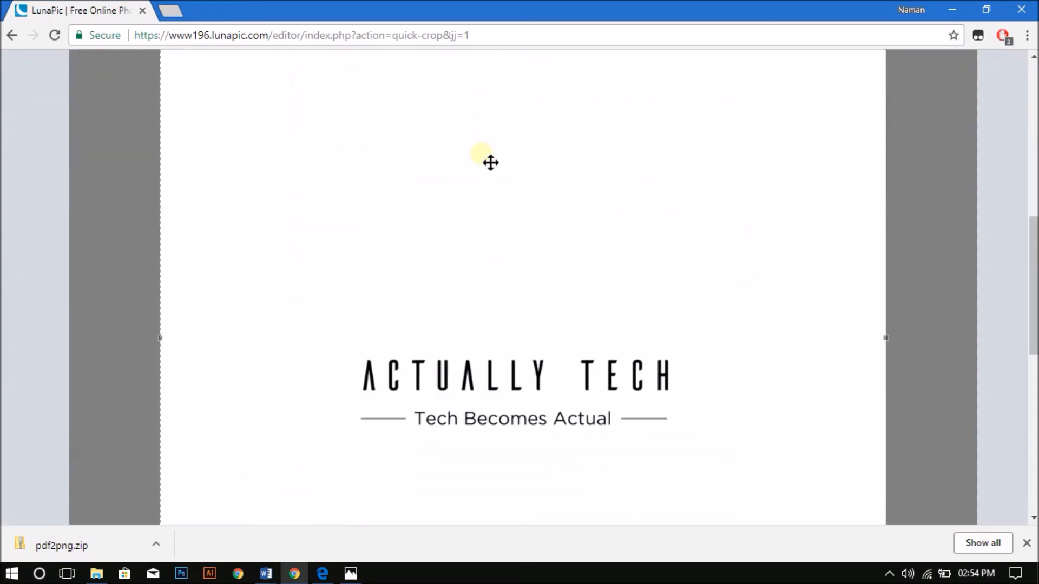
{"action": "left_click_drag", "start_coordinate": [529, 477], "coordinate": [532, 172]}
{"action": "scroll", "coordinate": [532, 172], "scroll_direction": "up", "scroll_amount": 6}
{"action": "scroll", "coordinate": [552, 264], "scroll_direction": "down", "scroll_amount": 3}
{"action": "left_click_drag", "start_coordinate": [525, 368], "coordinate": [525, 149]}
{"action": "scroll", "coordinate": [524, 149], "scroll_direction": "up", "scroll_amount": 5}
{"action": "left_click_drag", "start_coordinate": [524, 463], "coordinate": [524, 225]}
{"action": "scroll", "coordinate": [633, 297], "scroll_direction": "up", "scroll_amount": 5}
{"action": "scroll", "coordinate": [651, 301], "scroll_direction": "down", "scroll_amount": 1}
{"action": "left_click_drag", "start_coordinate": [535, 457], "coordinate": [533, 438]}
{"action": "scroll", "coordinate": [595, 388], "scroll_direction": "up", "scroll_amount": 3}
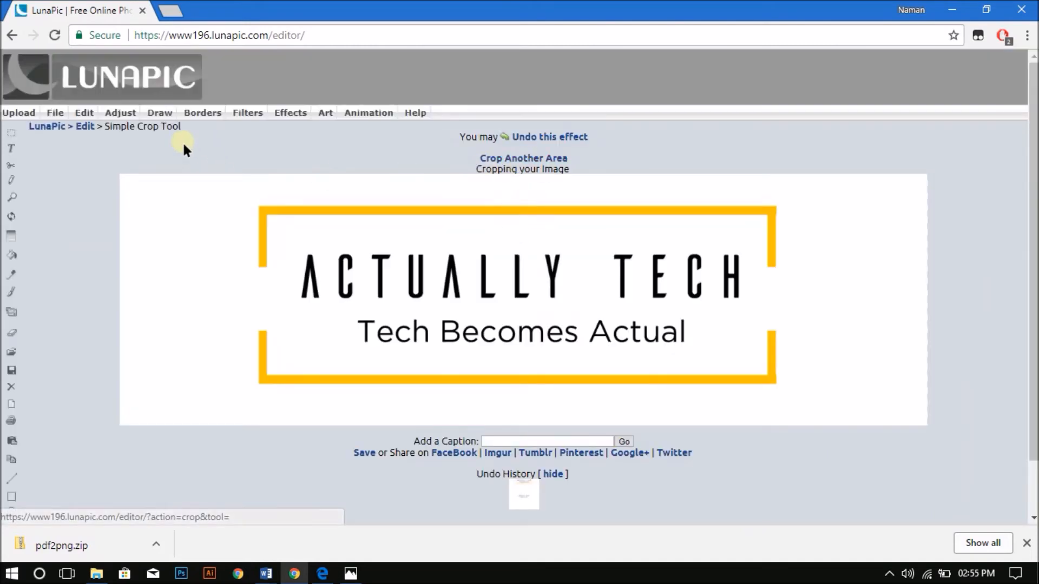
Make the logo's white background transparent with a transparency threshold of 50 and apply it
{"action": "left_click", "coordinate": [85, 112]}
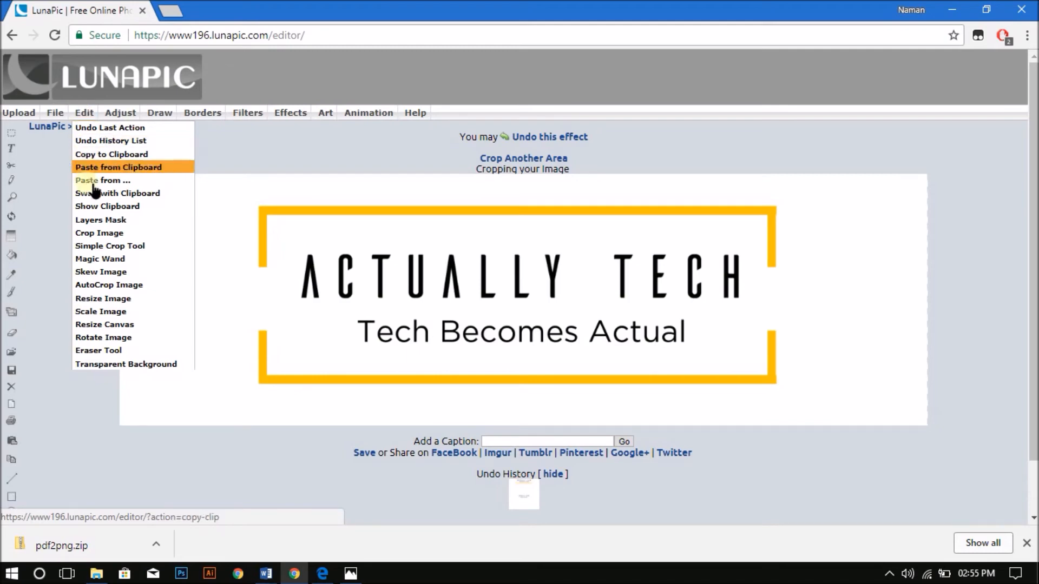
{"action": "left_click", "coordinate": [77, 365]}
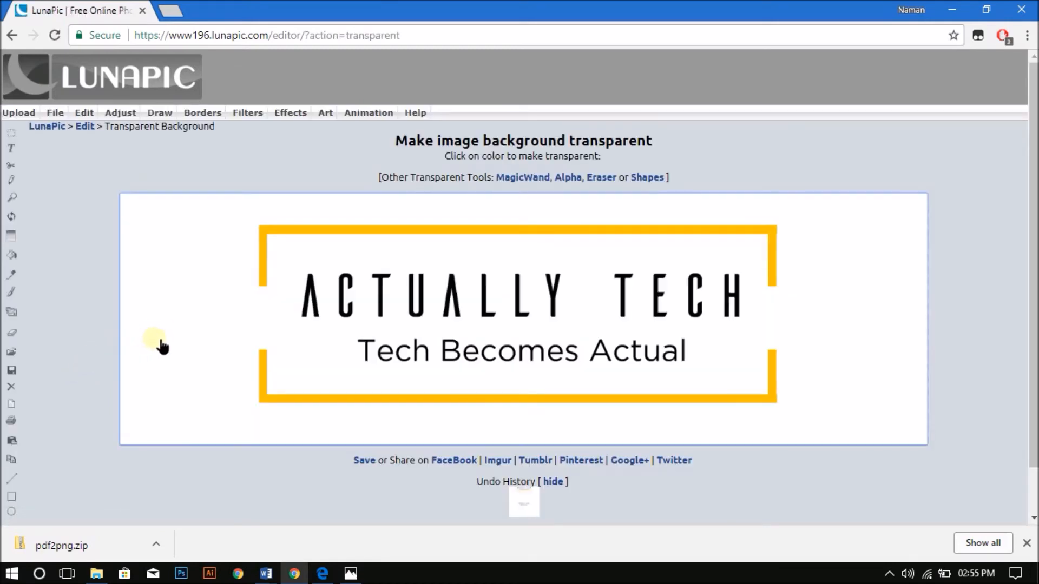
{"action": "left_click", "coordinate": [159, 339]}
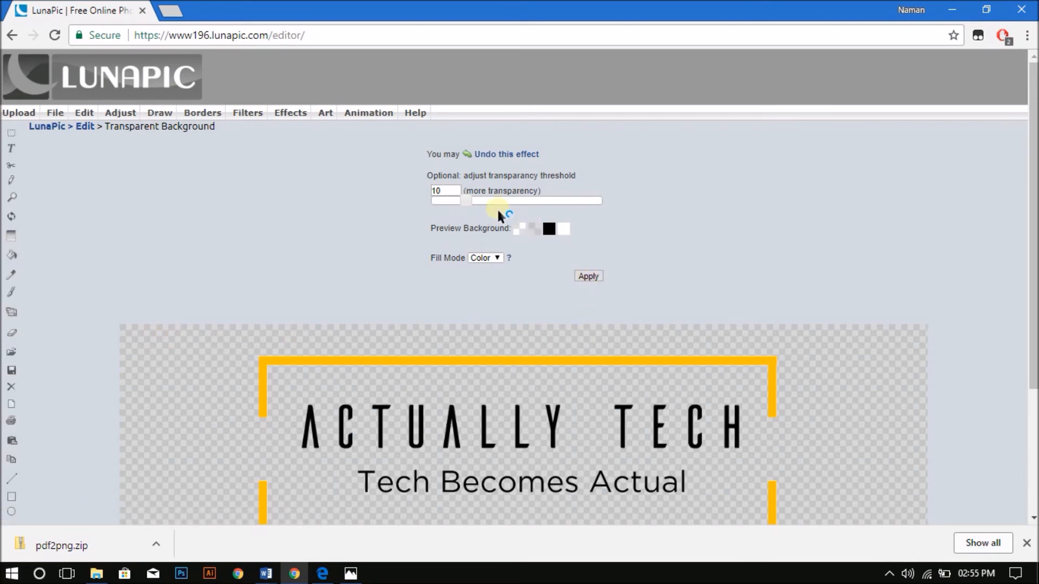
{"action": "left_click_drag", "start_coordinate": [489, 203], "coordinate": [636, 204]}
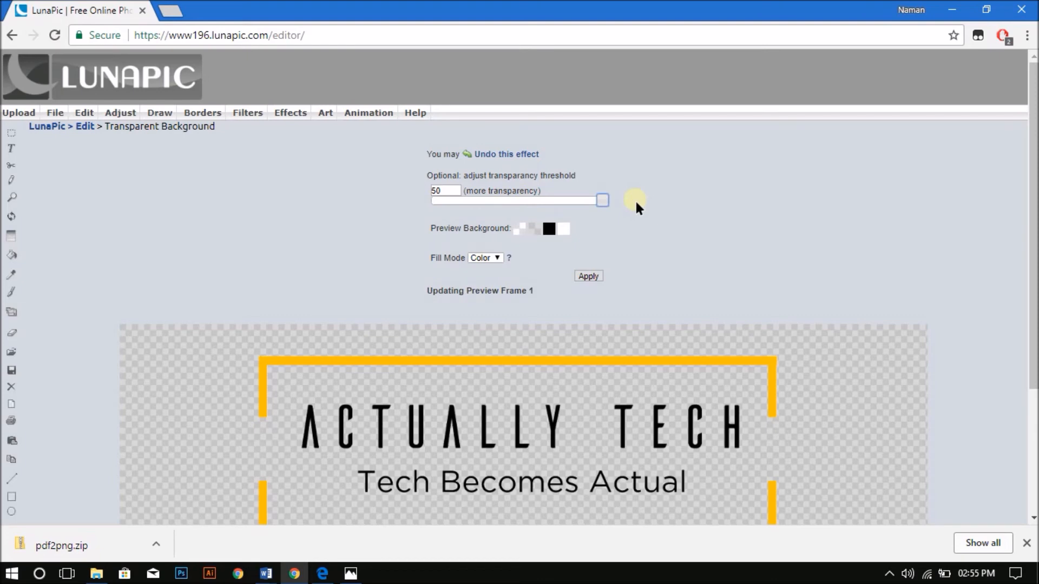
{"action": "scroll", "coordinate": [615, 223], "scroll_direction": "down", "scroll_amount": 3}
{"action": "scroll", "coordinate": [615, 228], "scroll_direction": "up", "scroll_amount": 1}
{"action": "scroll", "coordinate": [613, 222], "scroll_direction": "up", "scroll_amount": 1}
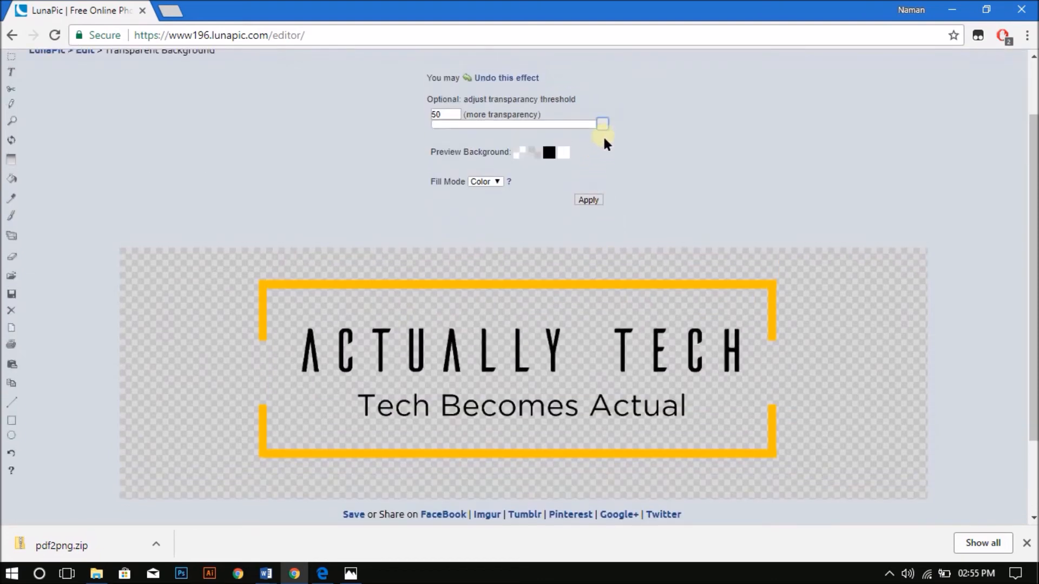
{"action": "left_click", "coordinate": [588, 202]}
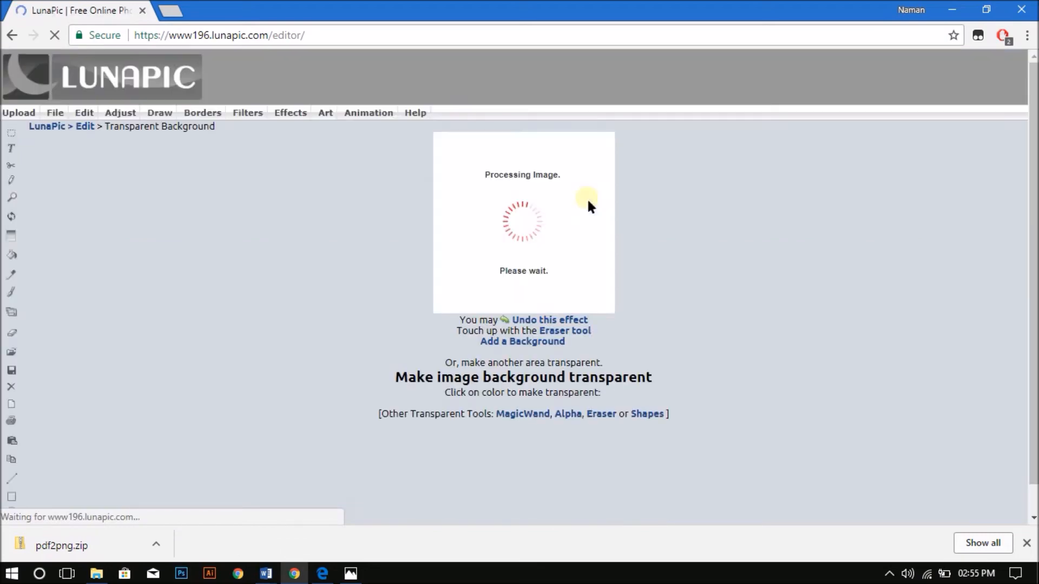
AutoCrop the transparent image to the outer edges of the orange frame
{"action": "mouse_move", "coordinate": [91, 113]}
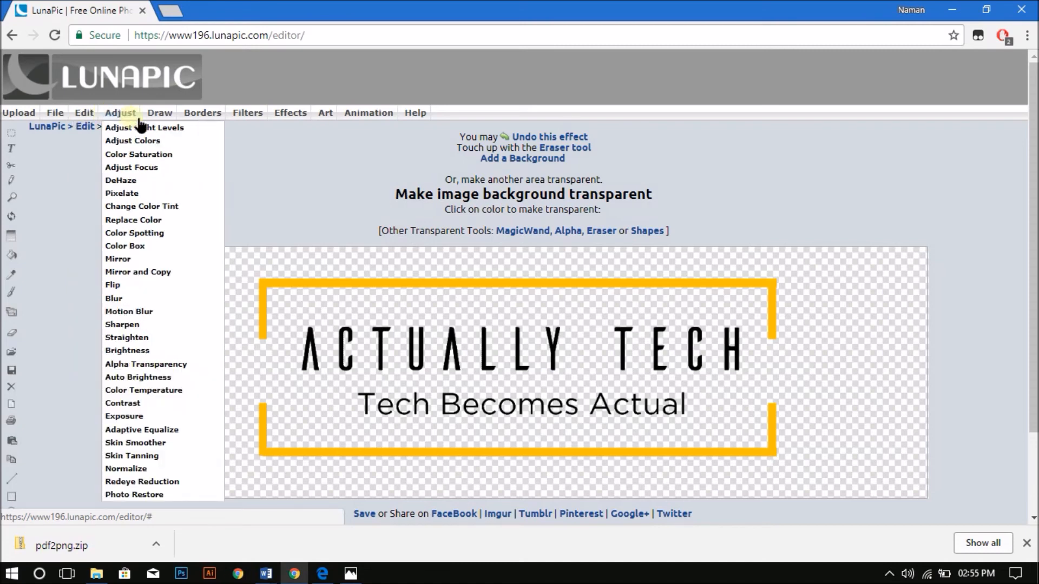
{"action": "mouse_move", "coordinate": [250, 119]}
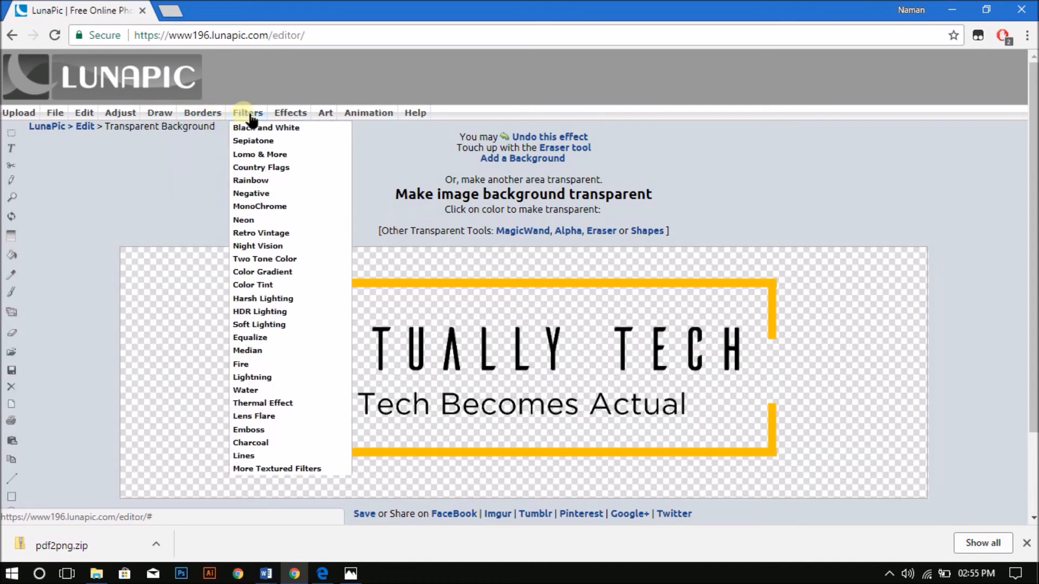
{"action": "mouse_move", "coordinate": [294, 119]}
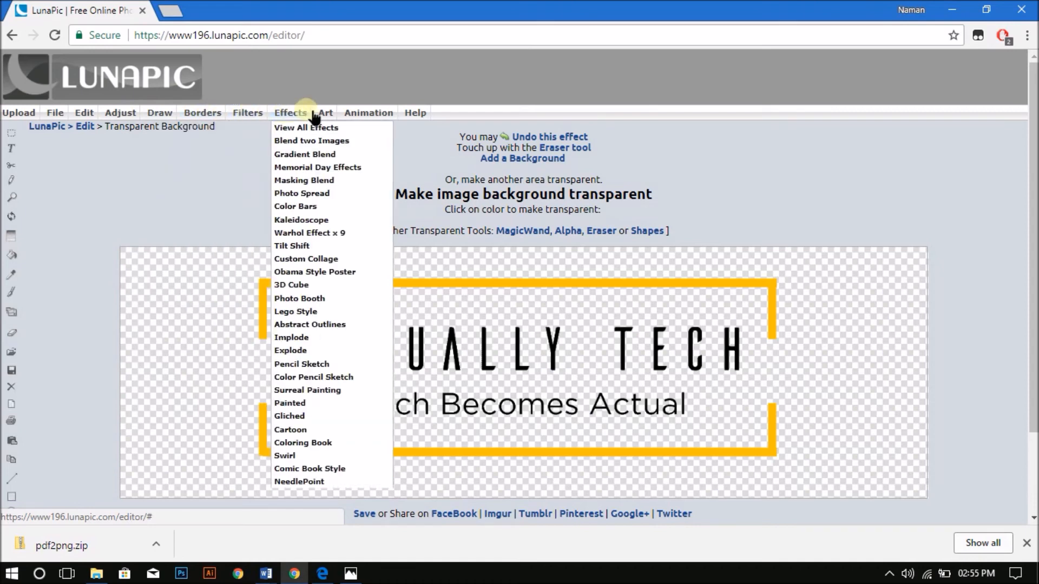
{"action": "mouse_move", "coordinate": [325, 114]}
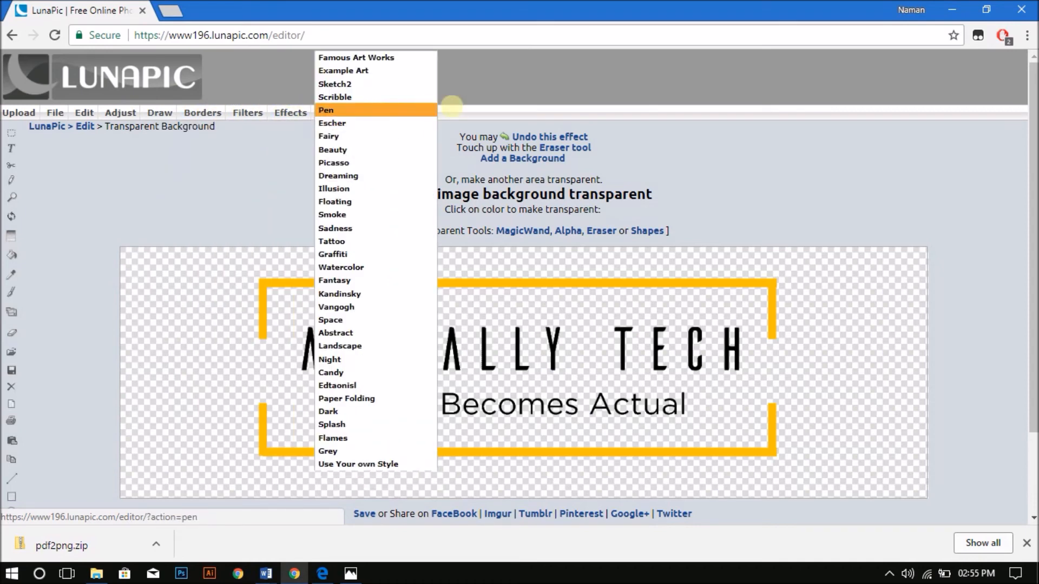
{"action": "mouse_move", "coordinate": [386, 114]}
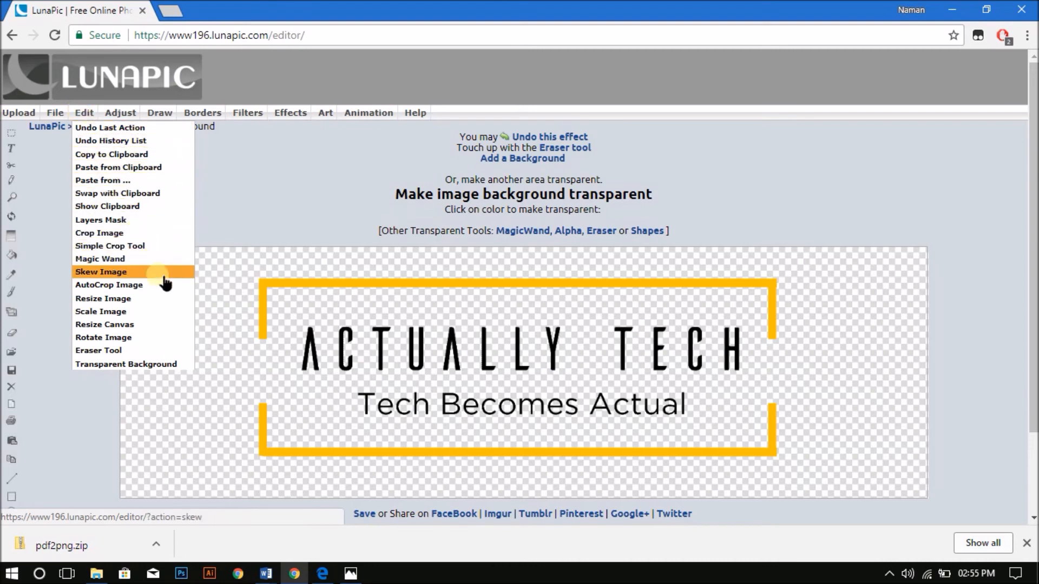
{"action": "left_click", "coordinate": [119, 291]}
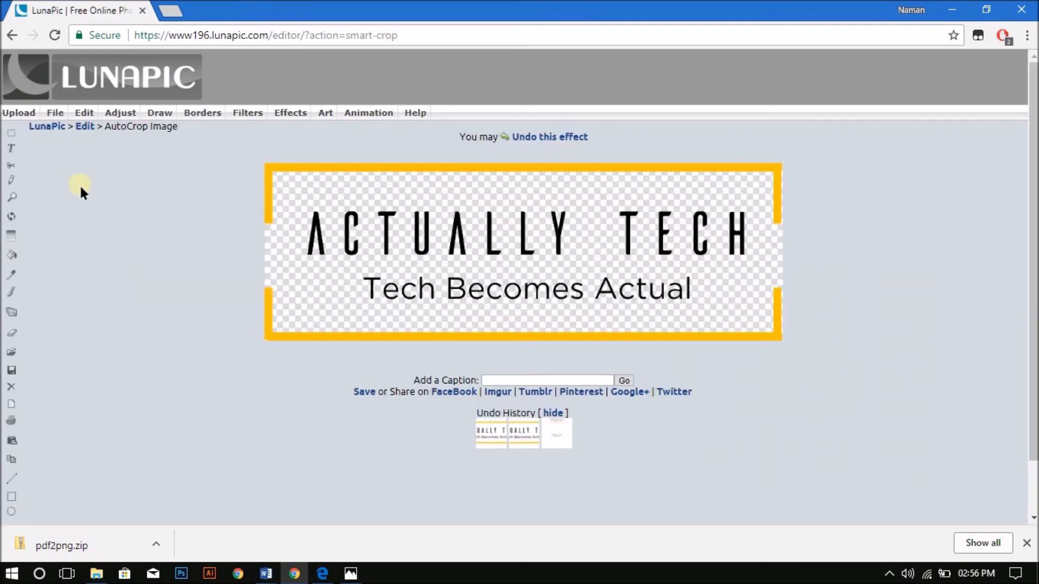
Save the cropped transparent logo in PNG format as 1.png in the random folder
{"action": "left_click", "coordinate": [61, 128]}
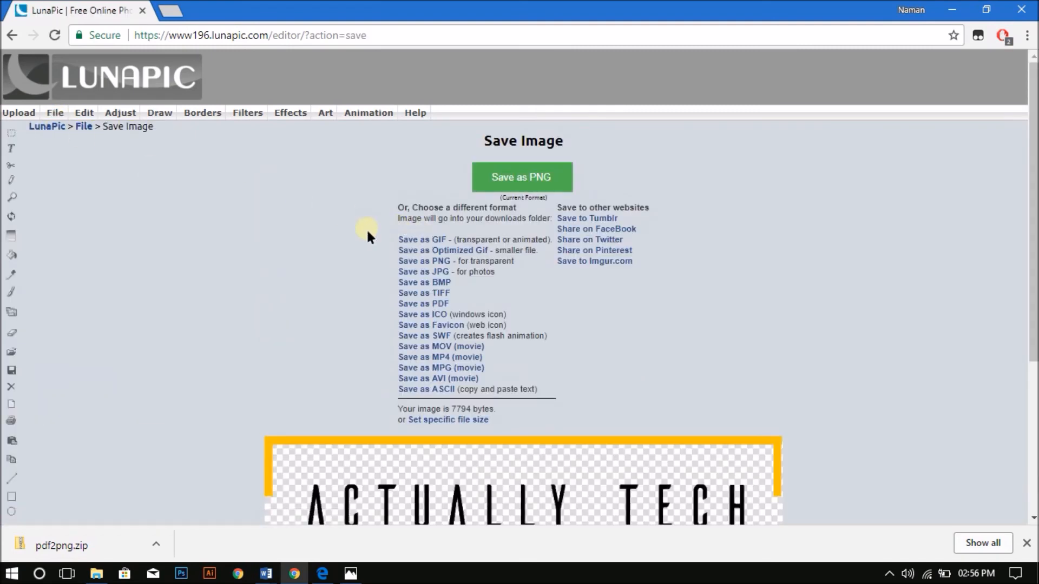
{"action": "scroll", "coordinate": [365, 232], "scroll_direction": "down", "scroll_amount": 1}
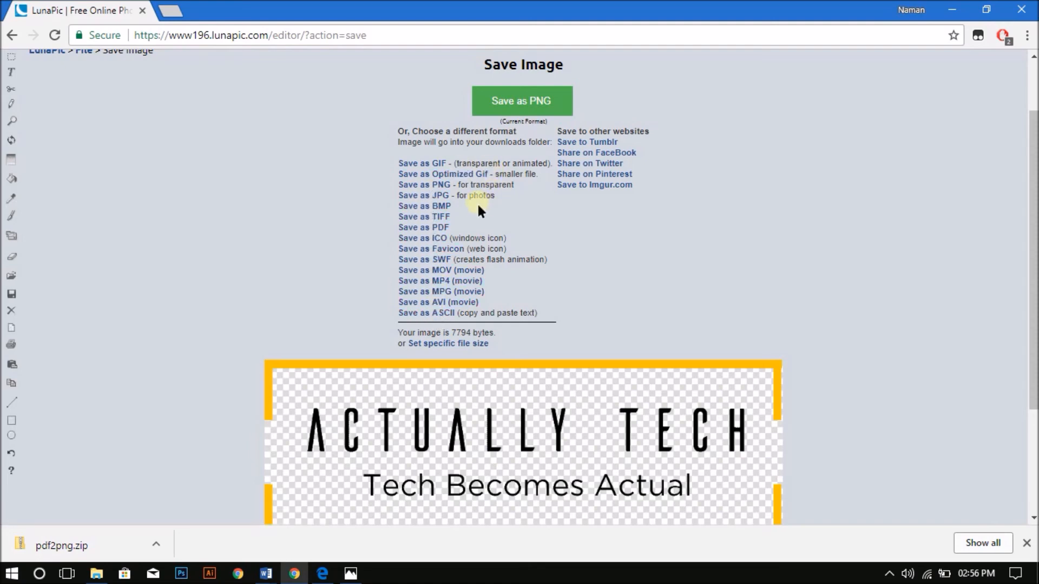
{"action": "left_click", "coordinate": [424, 184]}
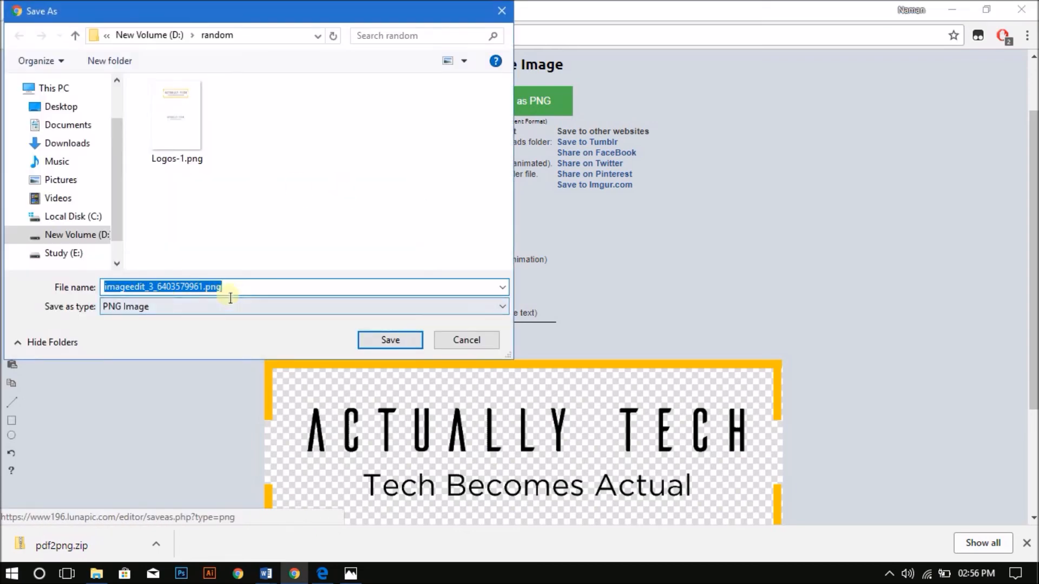
{"action": "left_click", "coordinate": [212, 288]}
{"action": "double_click", "coordinate": [154, 294]}
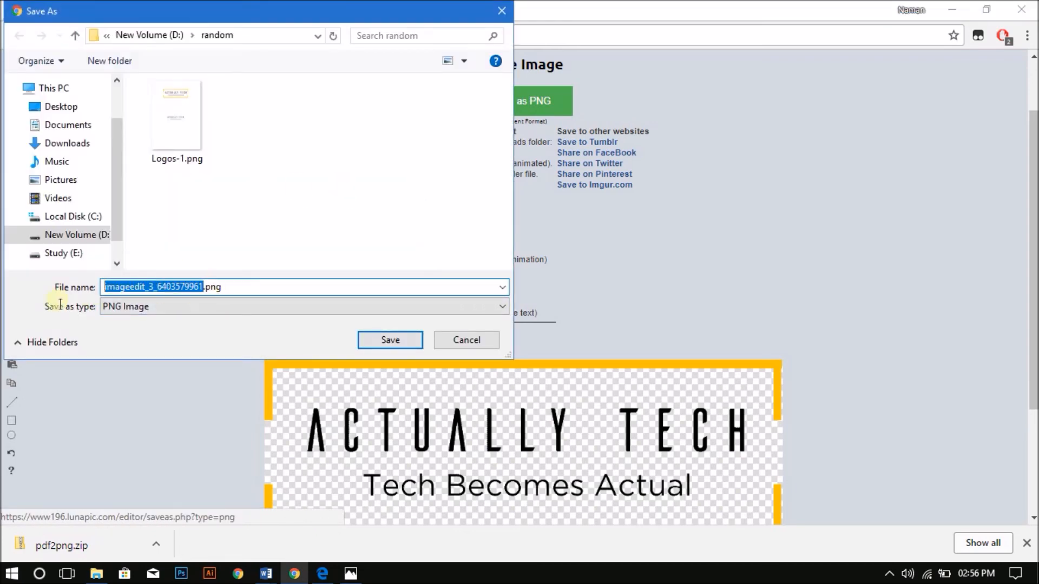
{"action": "type", "text": "1"}
{"action": "key", "text": "Return"}
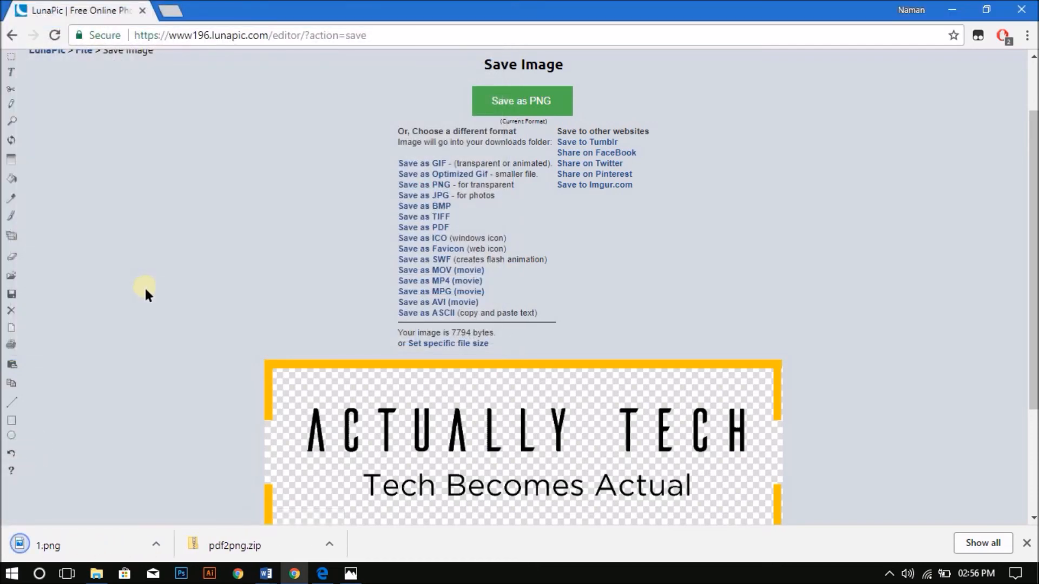
{"action": "scroll", "coordinate": [145, 287], "scroll_direction": "up", "scroll_amount": 2}
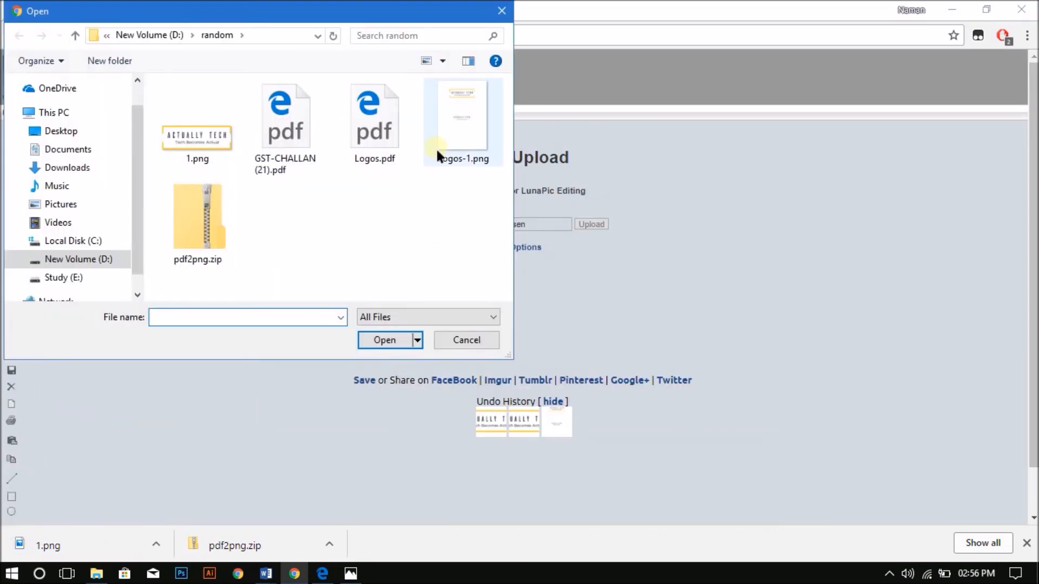
Open Logos-1.png for editing and crop it to a rectangle around the ACTUALLY TECH logo without the orange frame
{"action": "double_click", "coordinate": [436, 147]}
{"action": "left_click", "coordinate": [483, 168]}
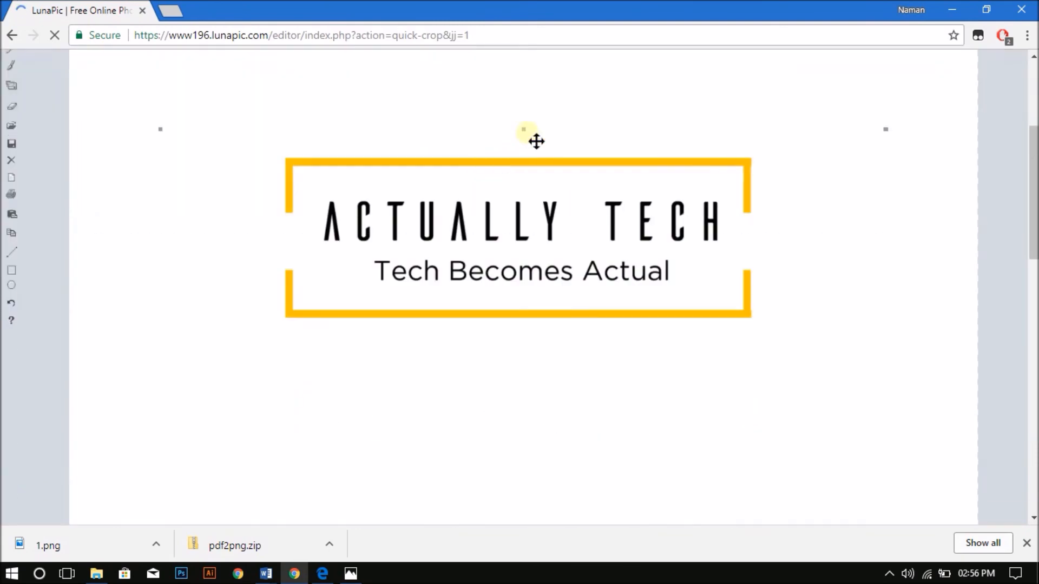
{"action": "left_click_drag", "start_coordinate": [523, 130], "coordinate": [532, 338]}
{"action": "scroll", "coordinate": [527, 217], "scroll_direction": "down", "scroll_amount": 4}
{"action": "scroll", "coordinate": [535, 357], "scroll_direction": "down", "scroll_amount": 4}
{"action": "scroll", "coordinate": [540, 378], "scroll_direction": "up", "scroll_amount": 1}
{"action": "left_click_drag", "start_coordinate": [323, 106], "coordinate": [703, 238]}
{"action": "scroll", "coordinate": [698, 238], "scroll_direction": "up", "scroll_amount": 10}
{"action": "left_click", "coordinate": [522, 214]}
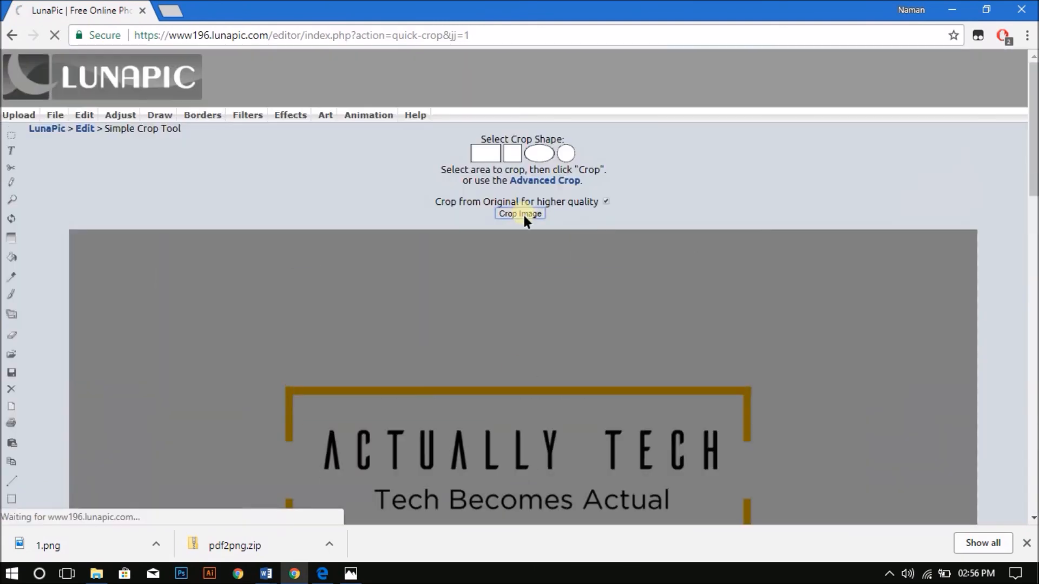
AutoCrop the cropped logo to its outer edges and make its white background transparent with a threshold of 10
{"action": "mouse_move", "coordinate": [84, 114]}
{"action": "left_click", "coordinate": [112, 284]}
{"action": "left_click", "coordinate": [118, 361]}
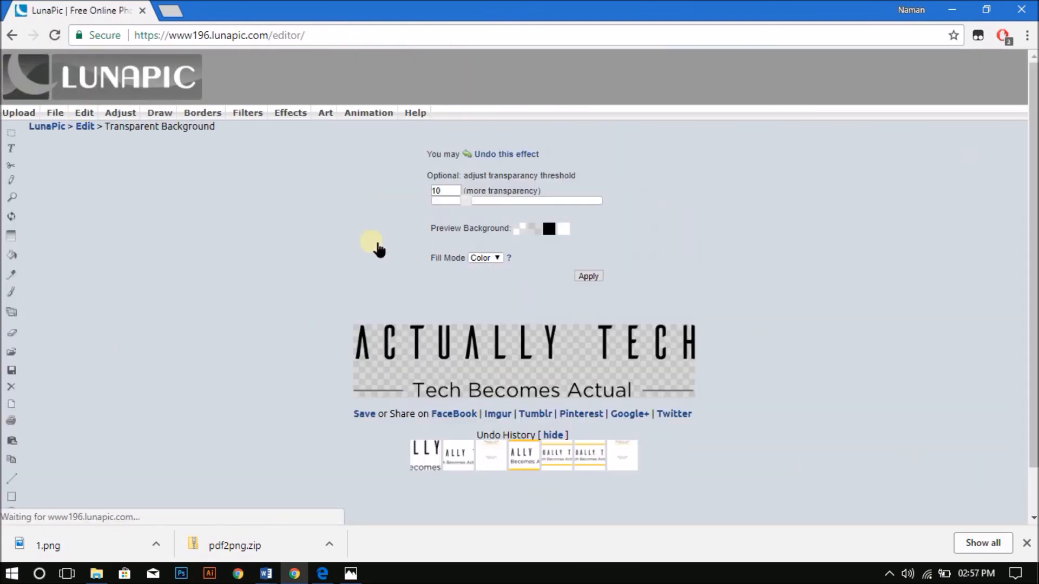
{"action": "left_click", "coordinate": [590, 276]}
Save the transparent unframed logo as 2.png
{"action": "left_click", "coordinate": [53, 114]}
{"action": "type", "text": "2.png"}
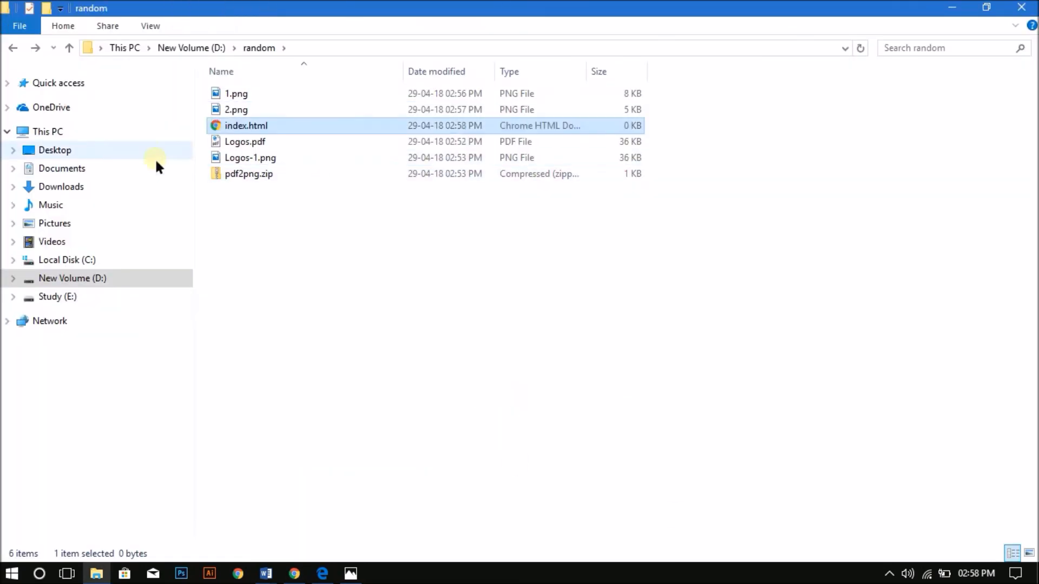
Open index.html from the random folder in Notepad
{"action": "right_click", "coordinate": [282, 128]}
{"action": "mouse_move", "coordinate": [329, 237]}
{"action": "left_click", "coordinate": [516, 306]}
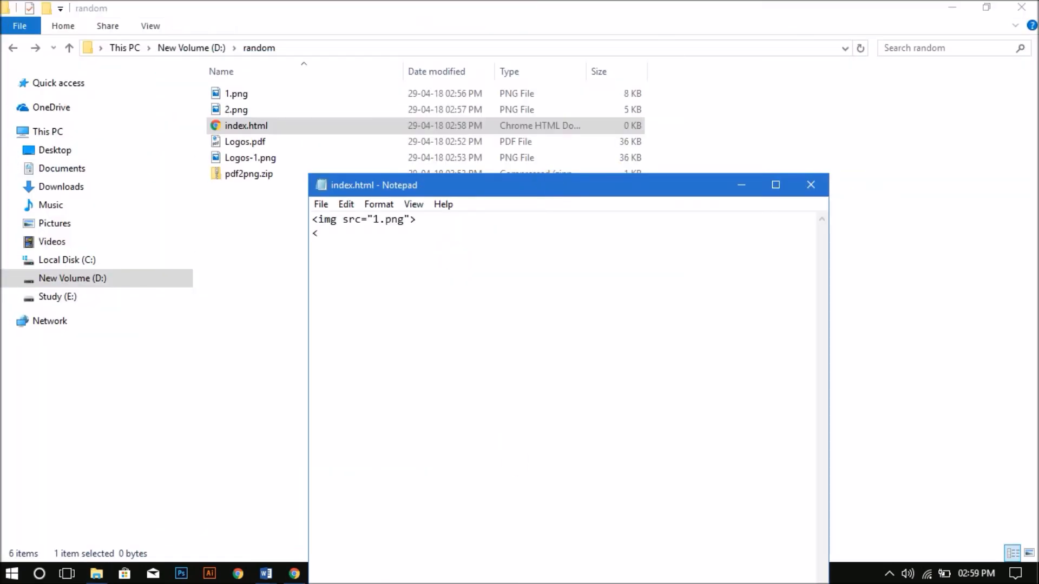
Add an img tag with the source 2.png below the 1.png tag and make both tags self-closing
{"action": "type", "text": "img src=\"2.png\">"}
{"action": "key", "text": "Up"}
{"action": "key", "text": "Left"}
{"action": "type", "text": "/"}
{"action": "key", "text": "Down"}
{"action": "key", "text": "End"}
{"action": "key", "text": "Left"}
{"action": "type", "text": "/"}
Add an inline background style to the body tag above the two image tags in index.html
{"action": "key", "text": "alt+Tab"}
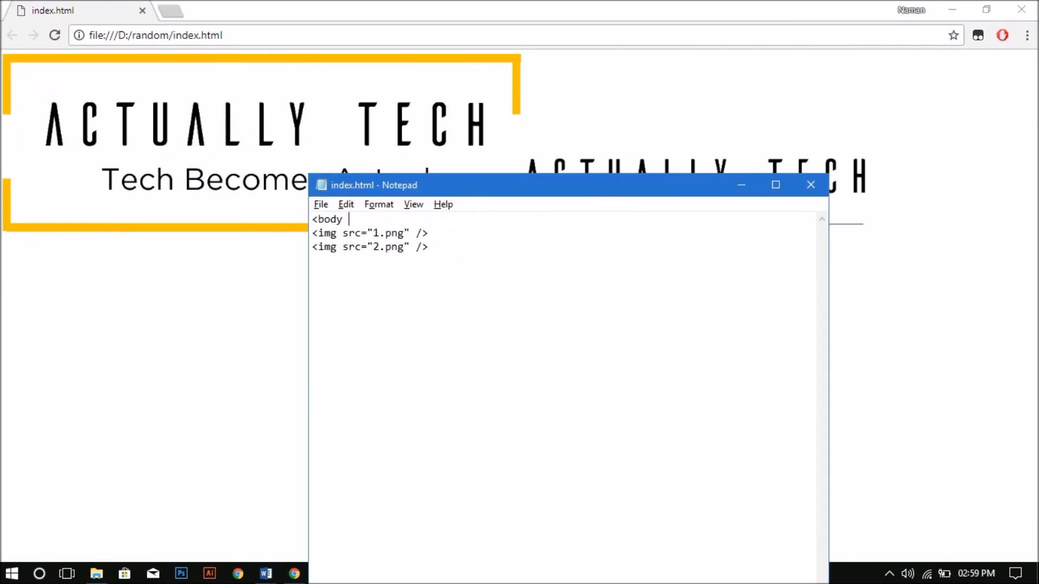
{"action": "type", "text": "style=\"background=\""}
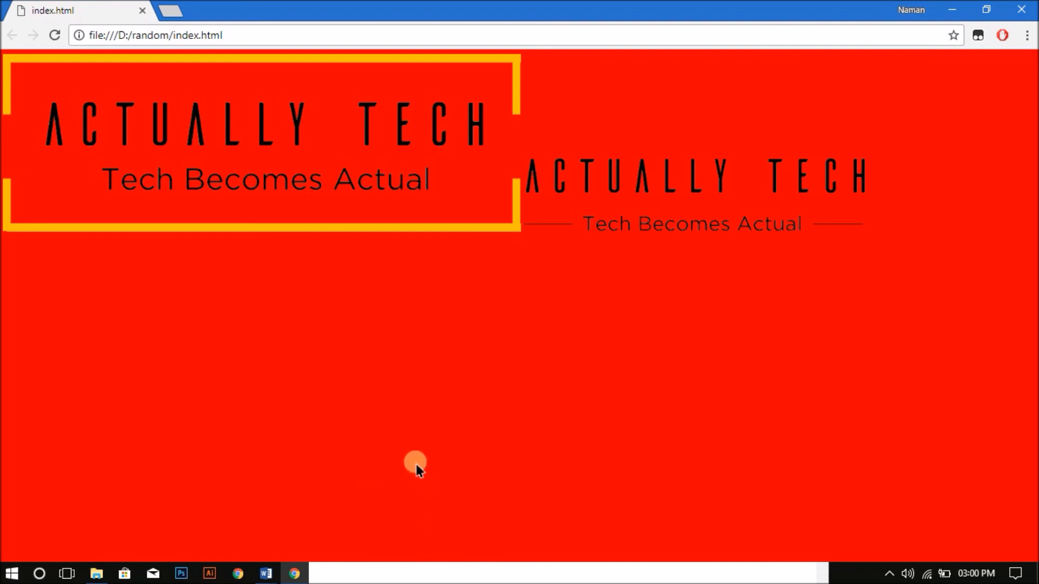
{"action": "left_click_drag", "start_coordinate": [276, 202], "coordinate": [618, 268]}
{"action": "key", "text": "F10"}
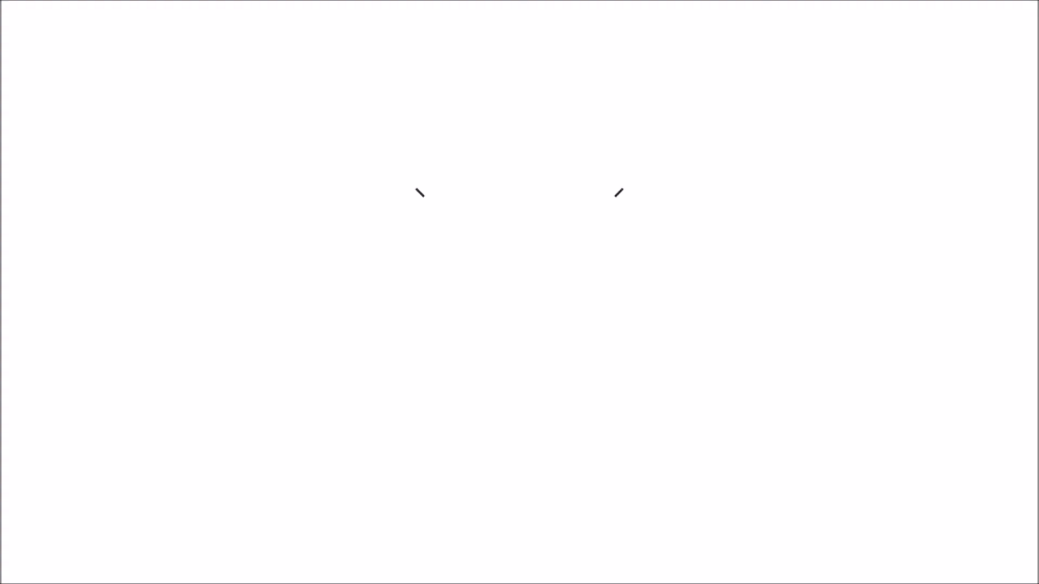